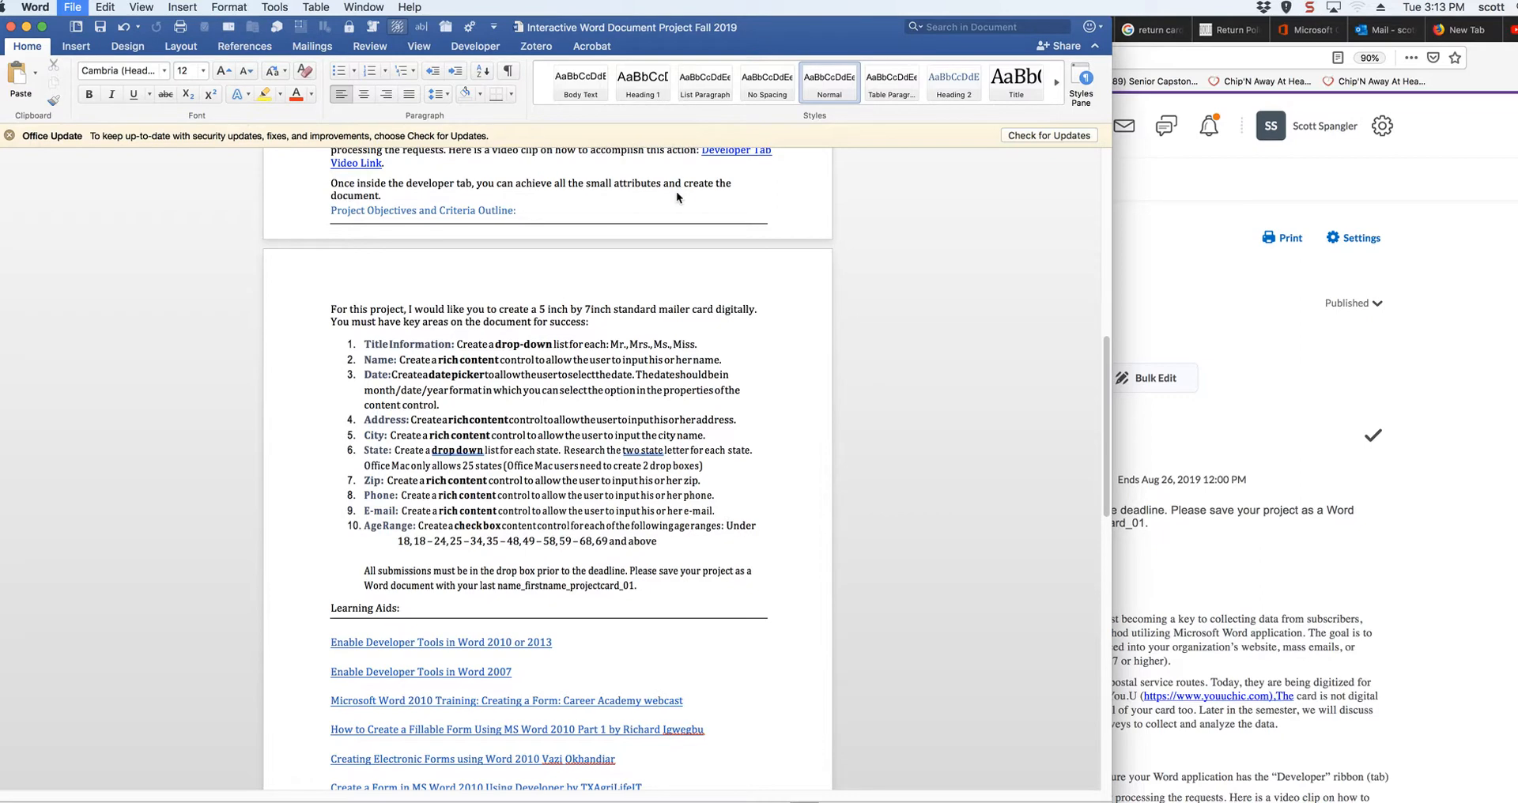
Step: Create a new blank Word document, show its developer tools, and arrange its window beside the project instructions document
key("super+n")
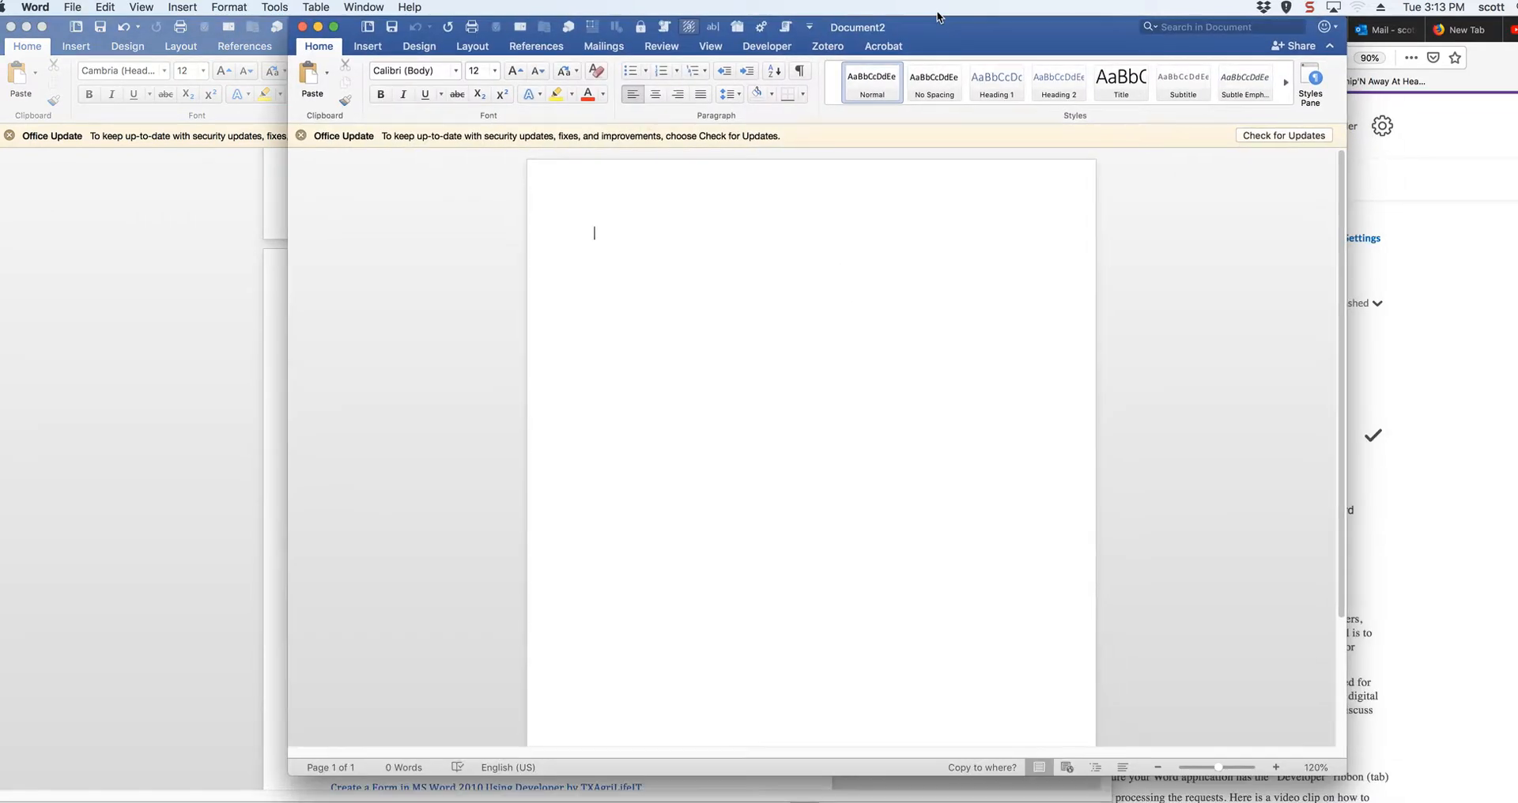
left_click(775, 49)
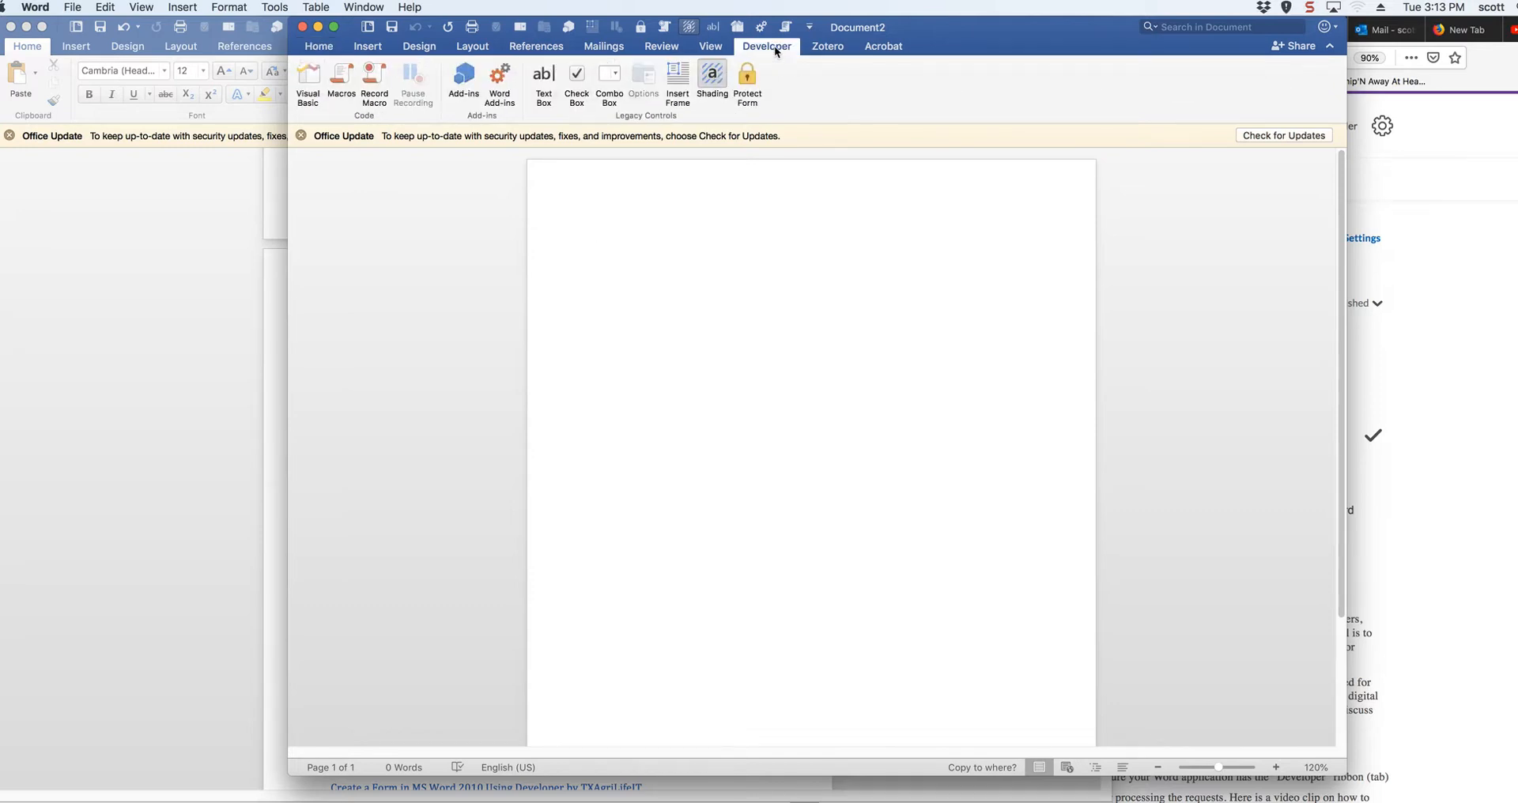
left_click_drag(957, 31, 1159, 32)
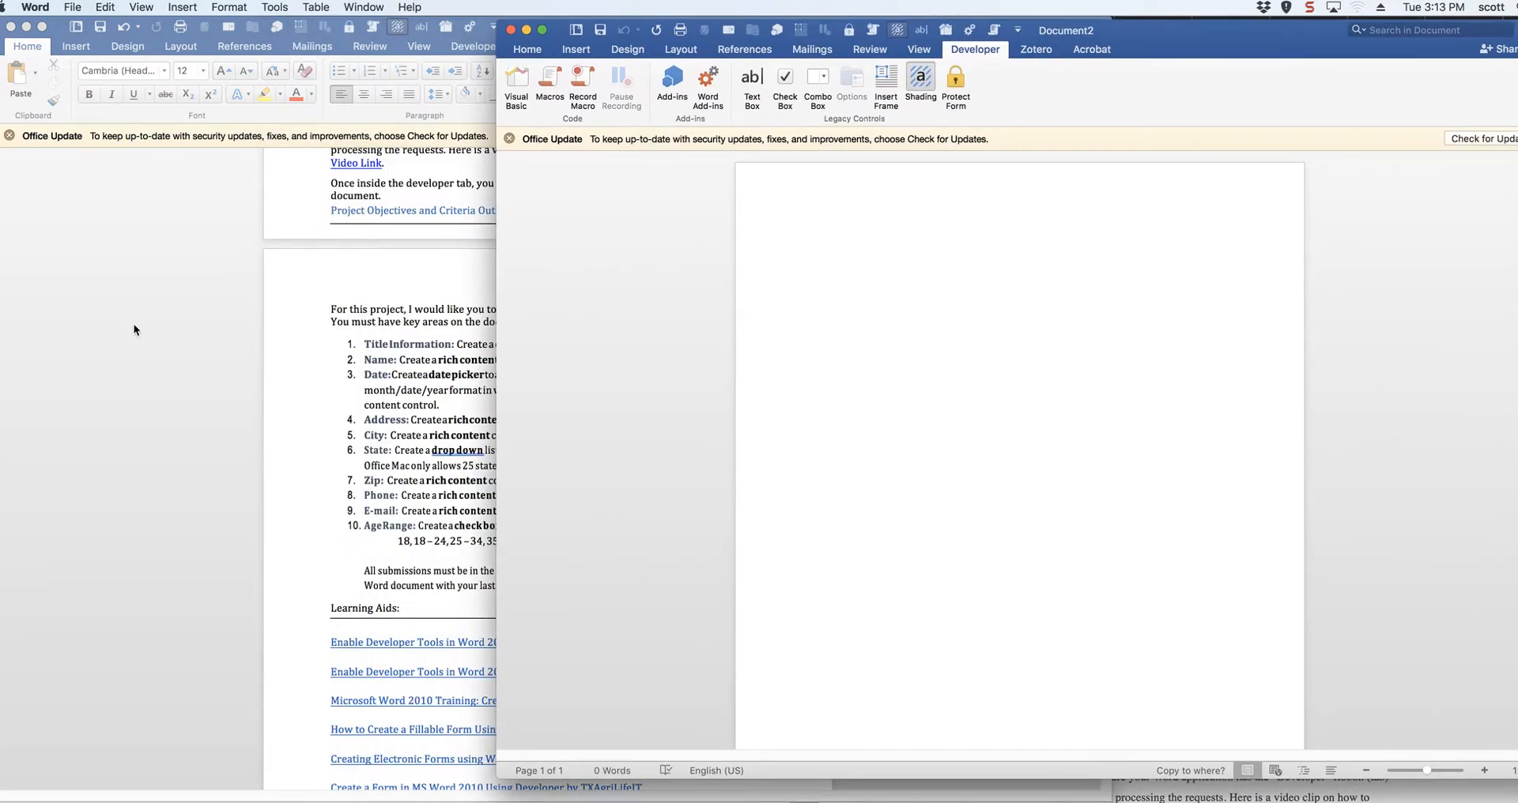
left_click(275, 223)
left_click_drag(845, 31, 413, 32)
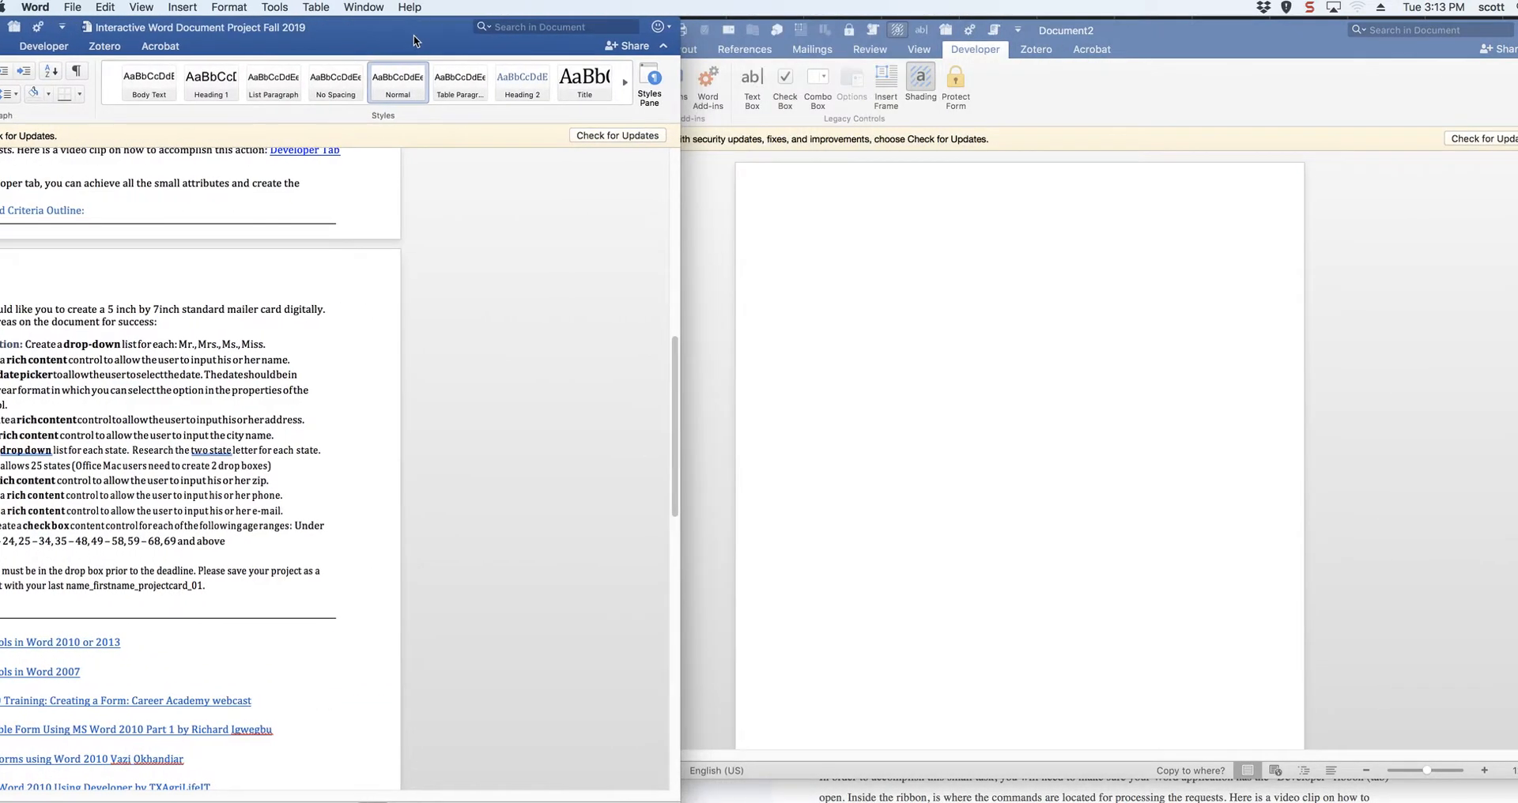
left_click_drag(1194, 31, 1104, 30)
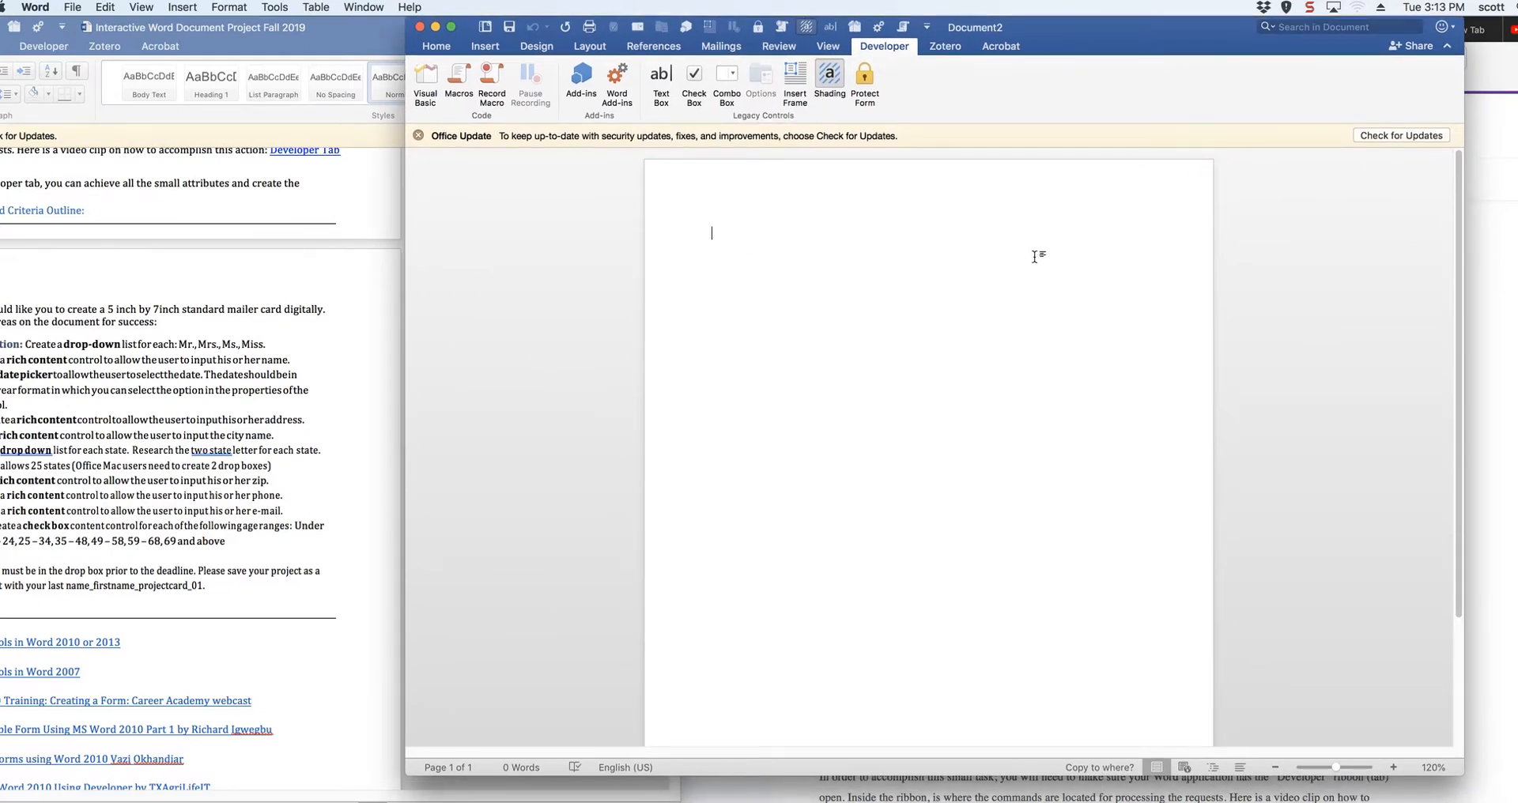
left_click(795, 75)
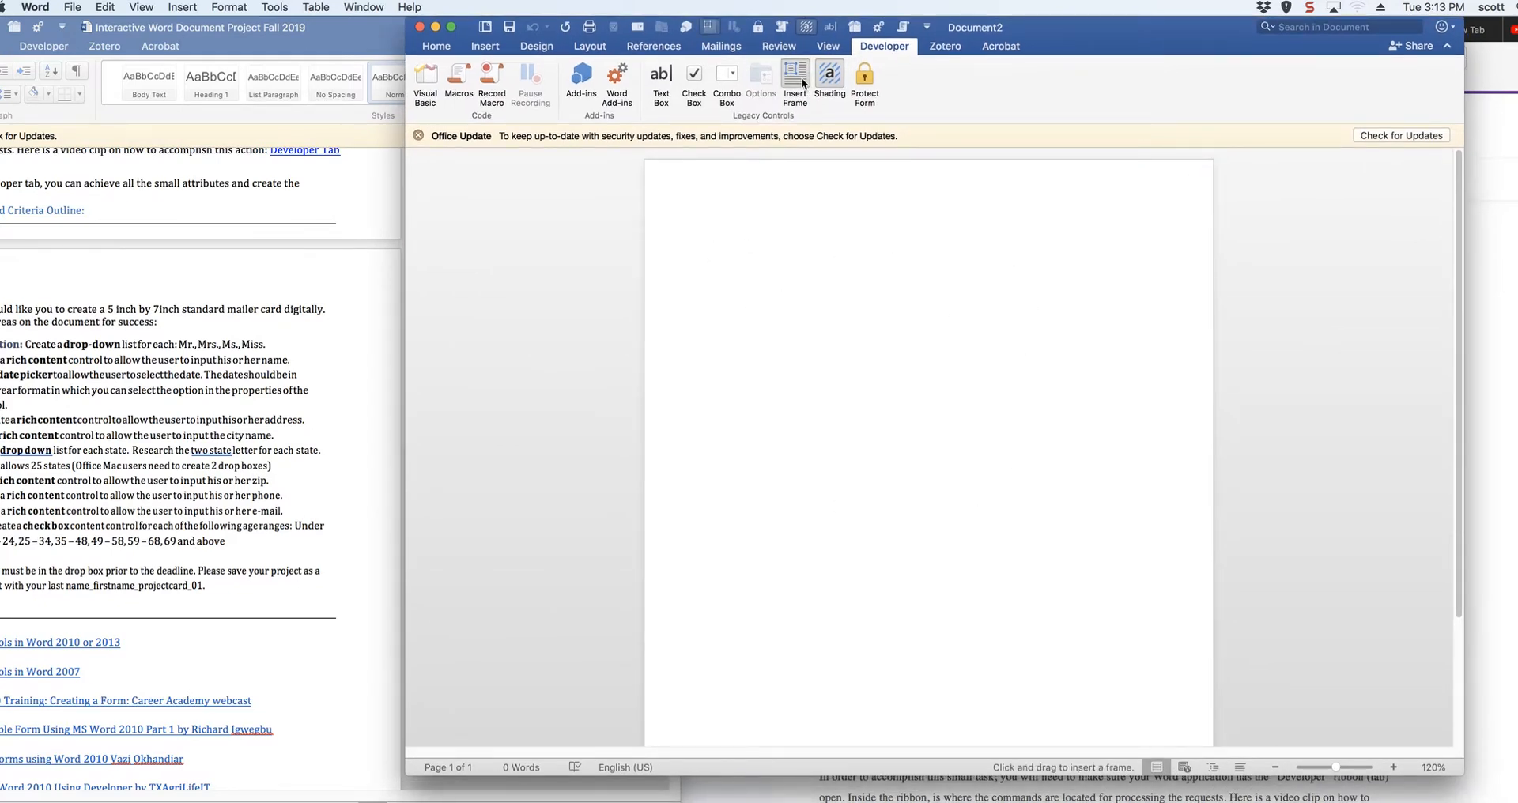
mouse_move(712, 230)
left_mouse_down()
mouse_move(875, 342)
mouse_move(1183, 480)
left_mouse_up()
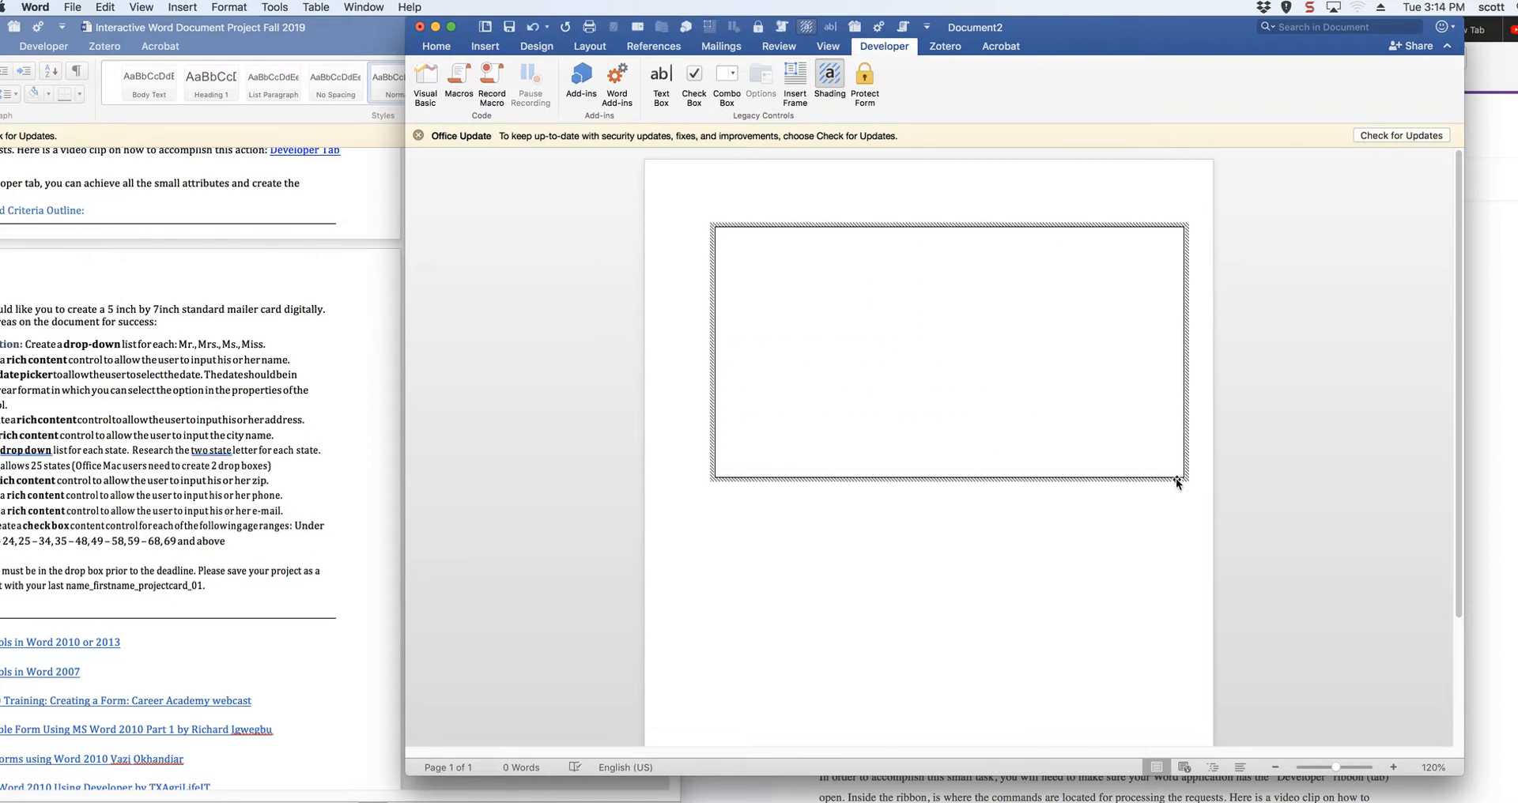
key("super+z")
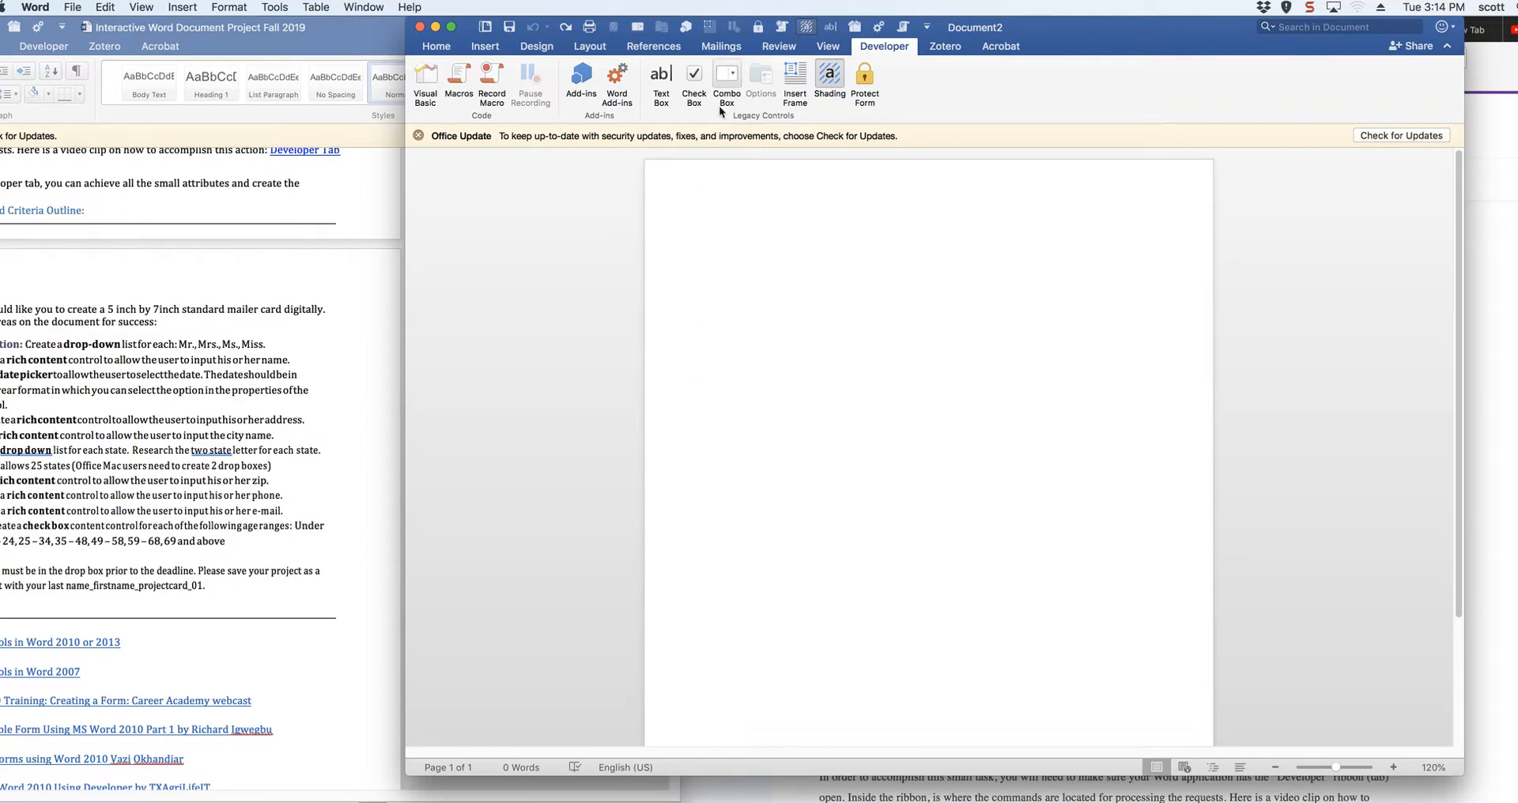
Step: Insert three nested rectangular frames in the upper part of the page, each drawn slightly inside the previous one
left_click(795, 79)
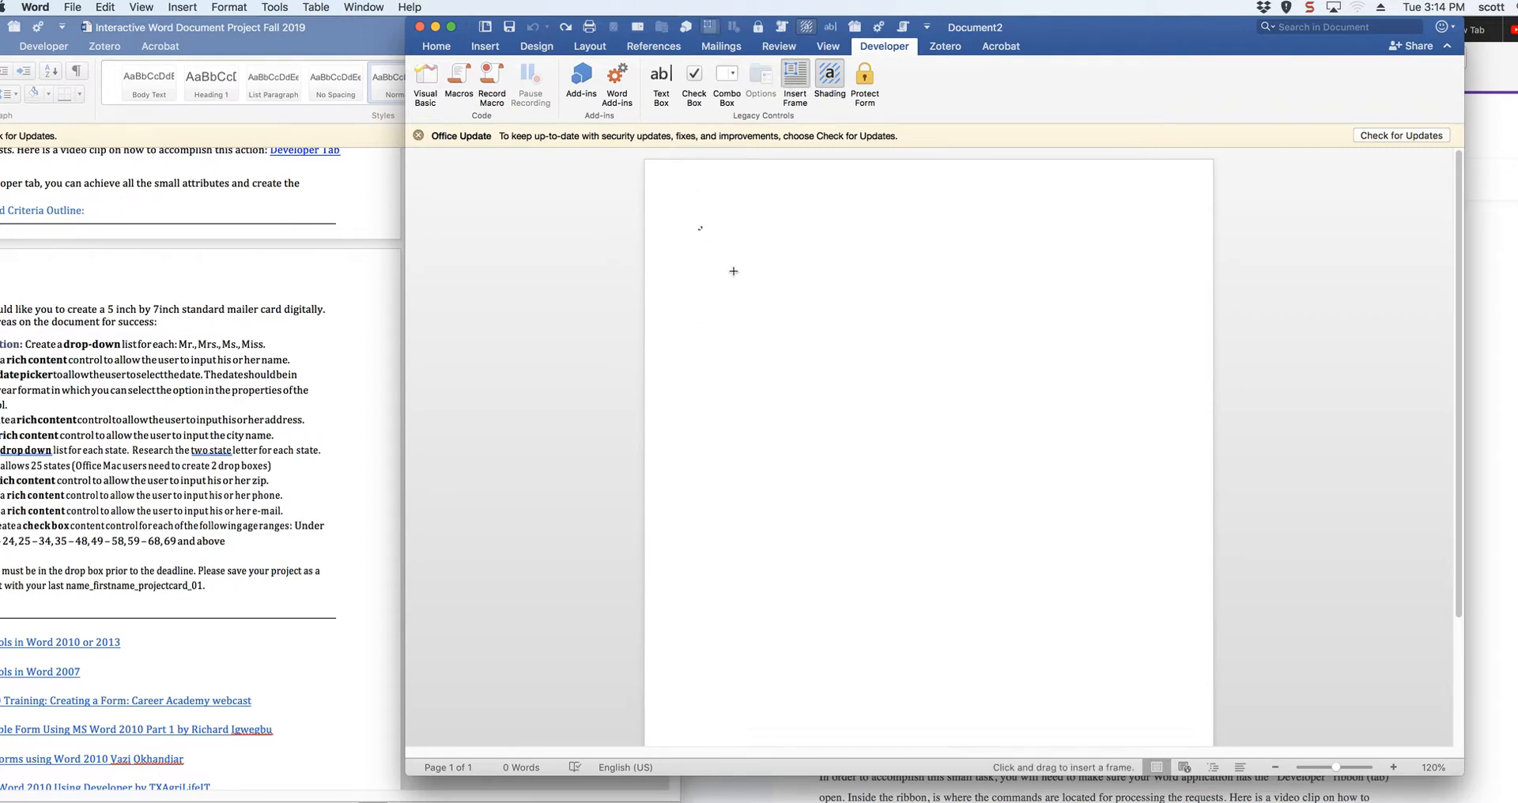
left_click_drag(696, 226, 1172, 530)
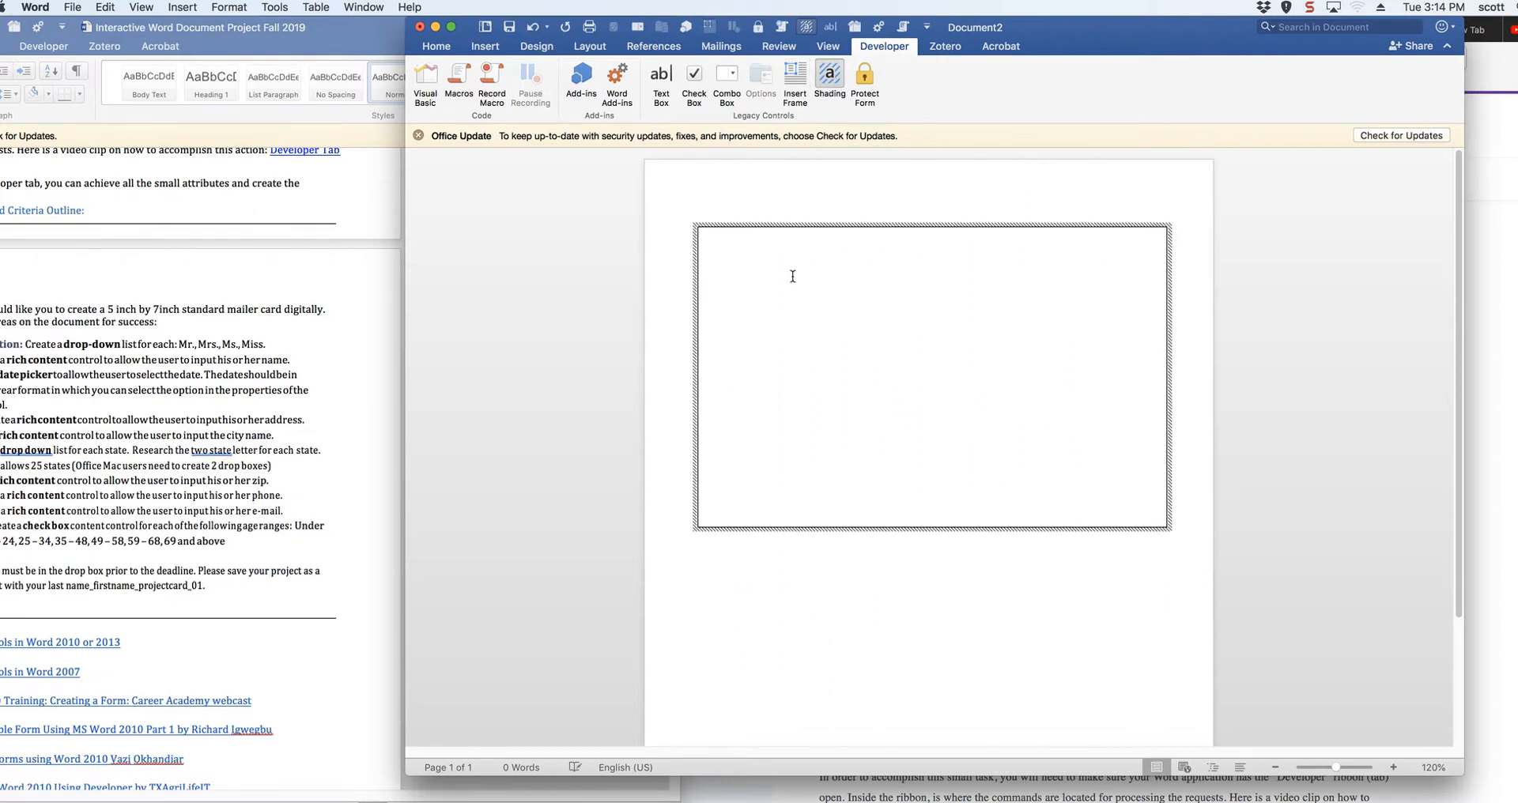
left_click(795, 77)
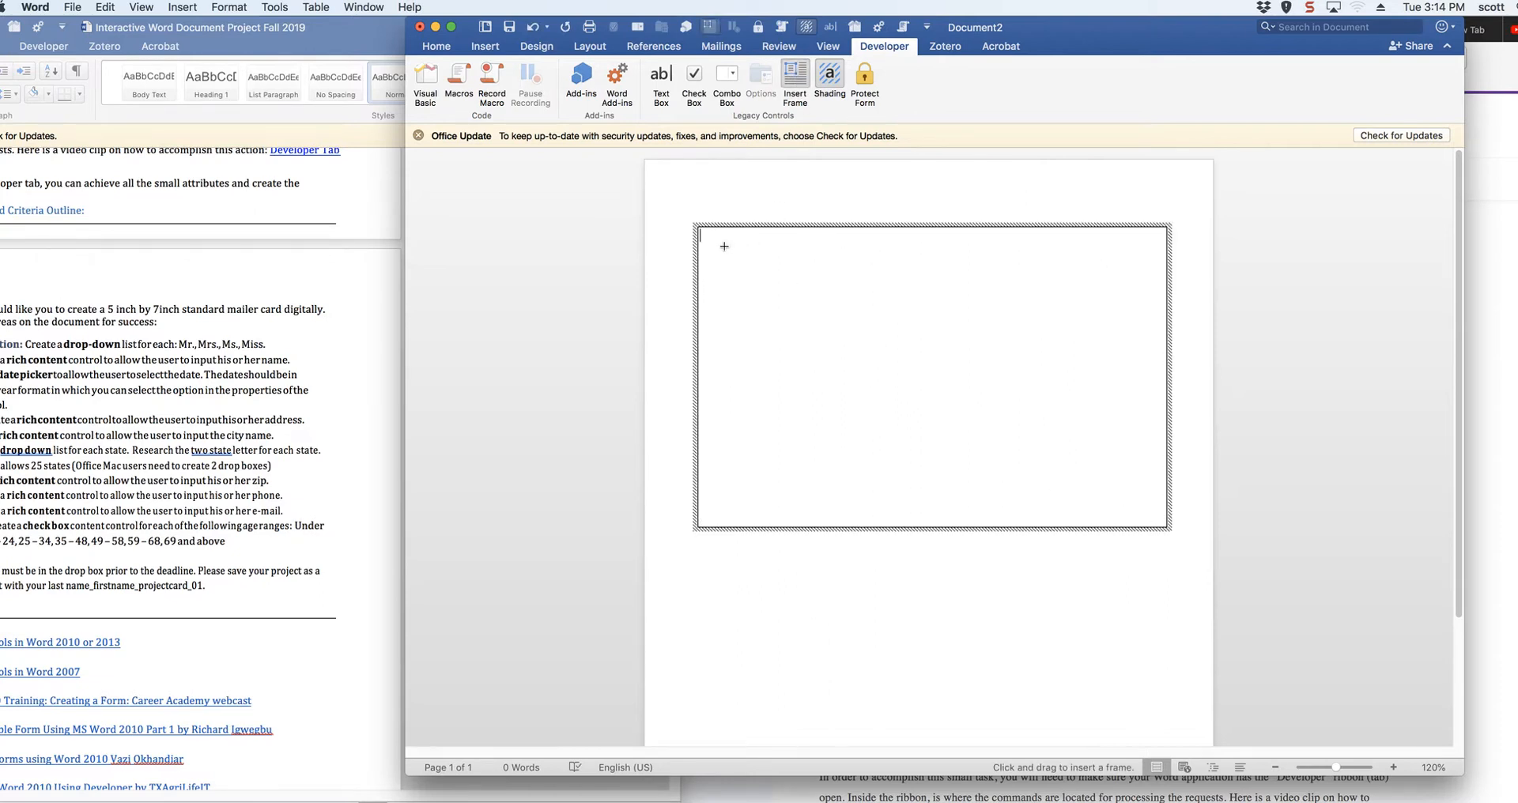
mouse_move(716, 243)
left_mouse_down()
mouse_move(959, 381)
mouse_move(1144, 452)
mouse_move(1158, 510)
left_mouse_up()
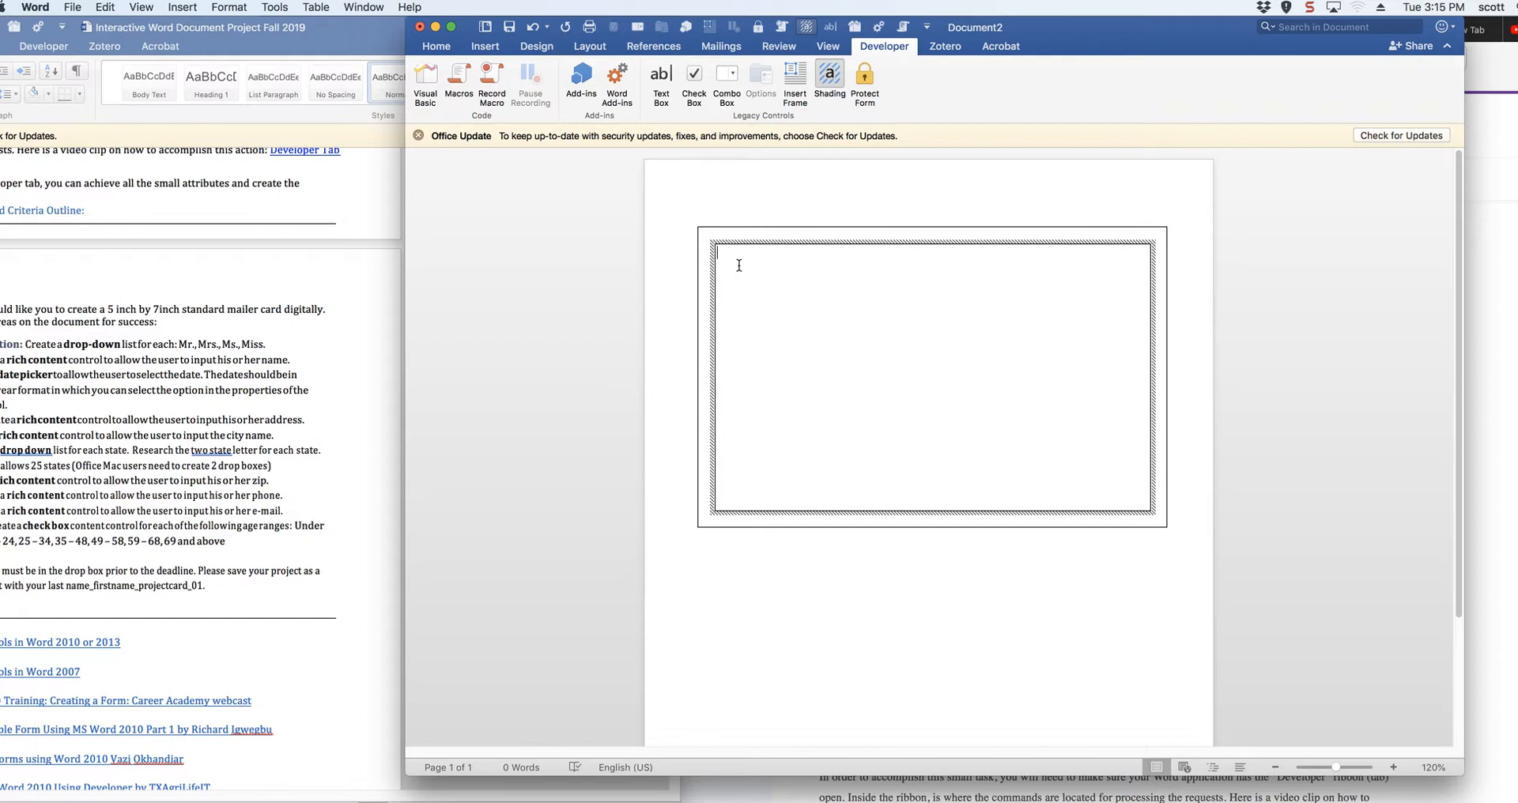
left_click(796, 87)
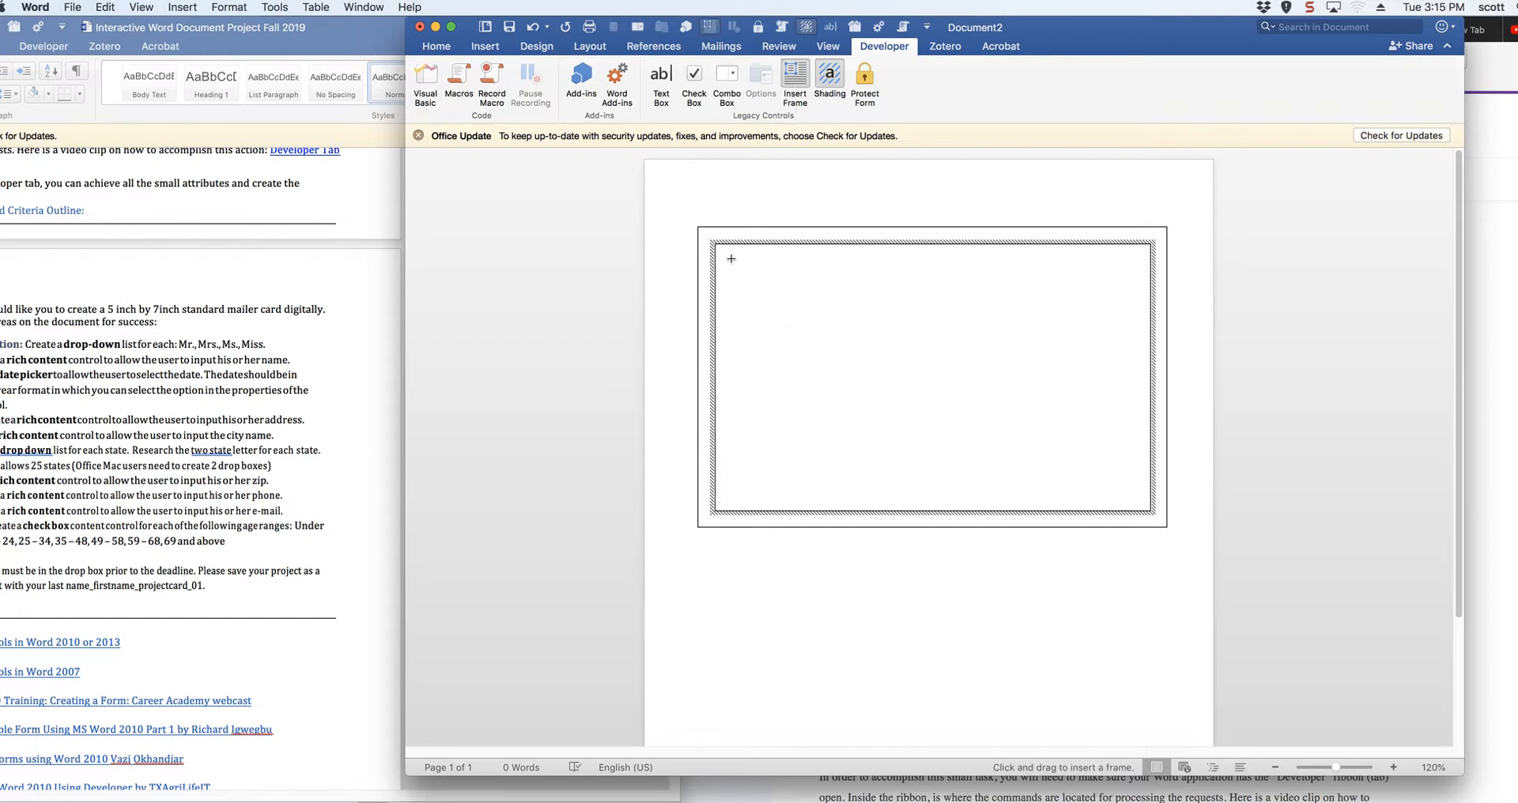
mouse_move(732, 259)
left_mouse_down()
mouse_move(951, 351)
mouse_move(1102, 441)
mouse_move(1137, 475)
mouse_move(1136, 495)
left_mouse_up()
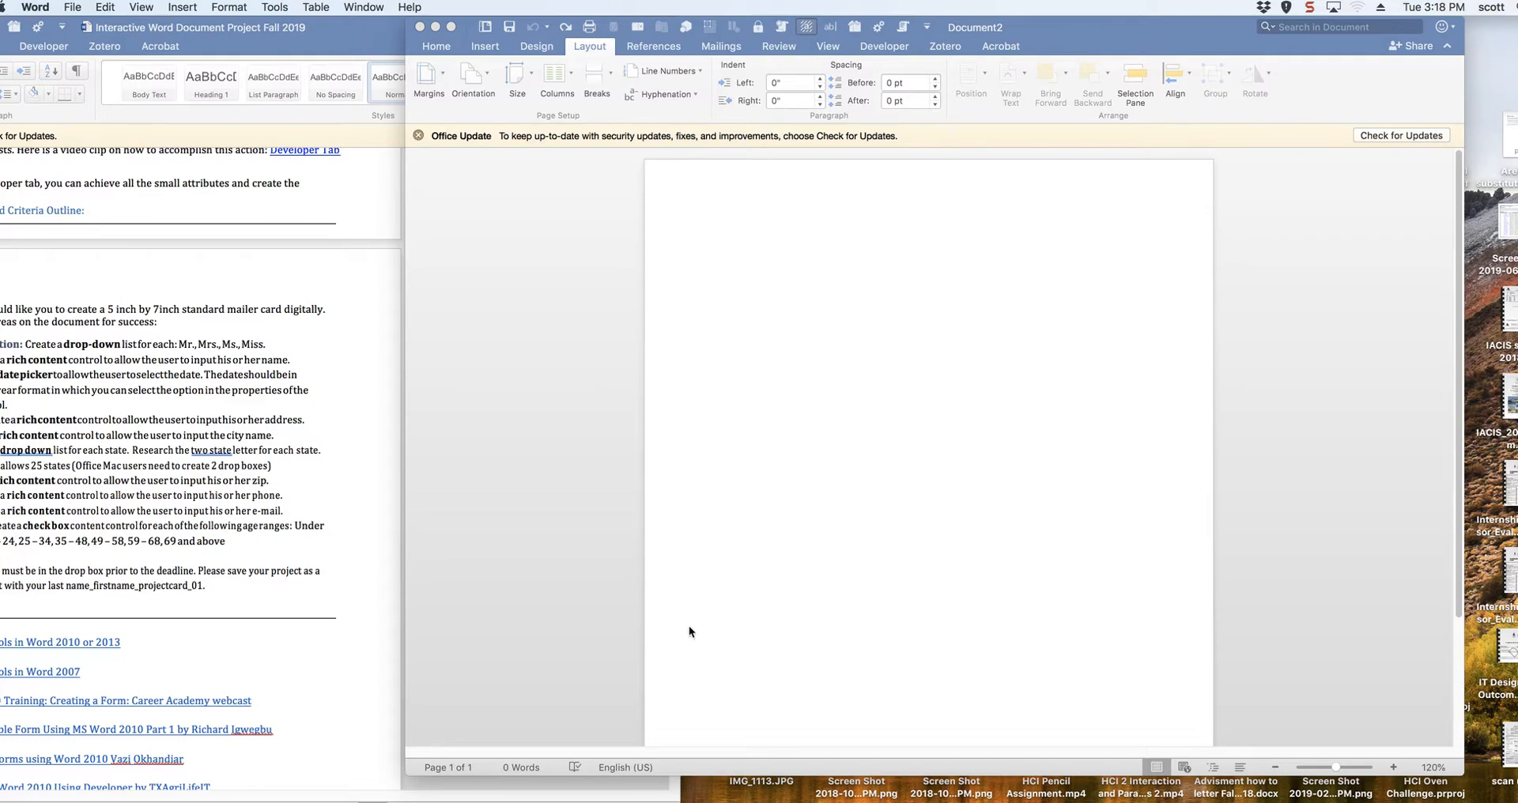
Step: Review the margin presets and the custom margin settings of the blank document without changing them
left_click(442, 75)
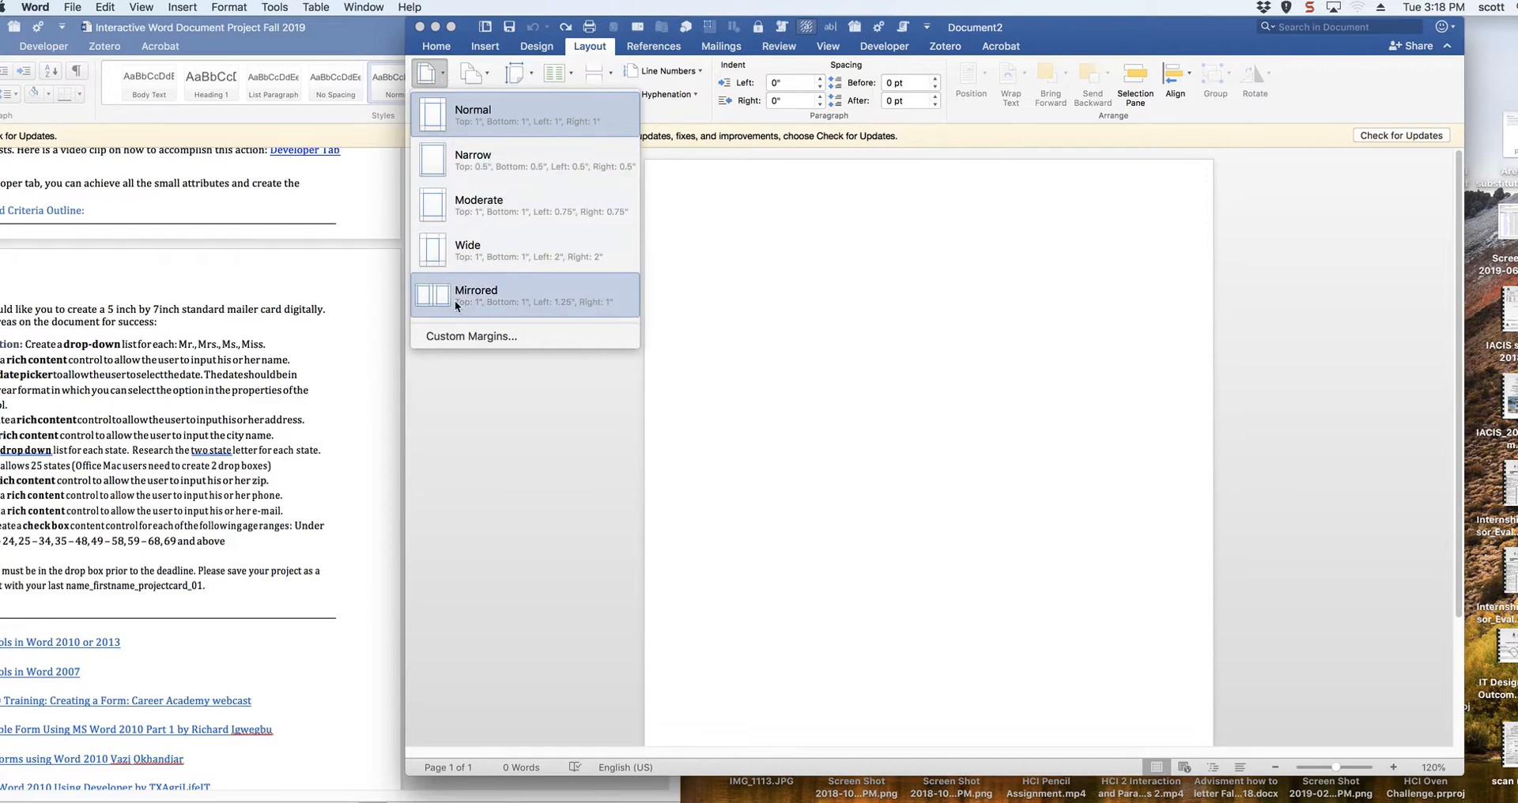
left_click(430, 82)
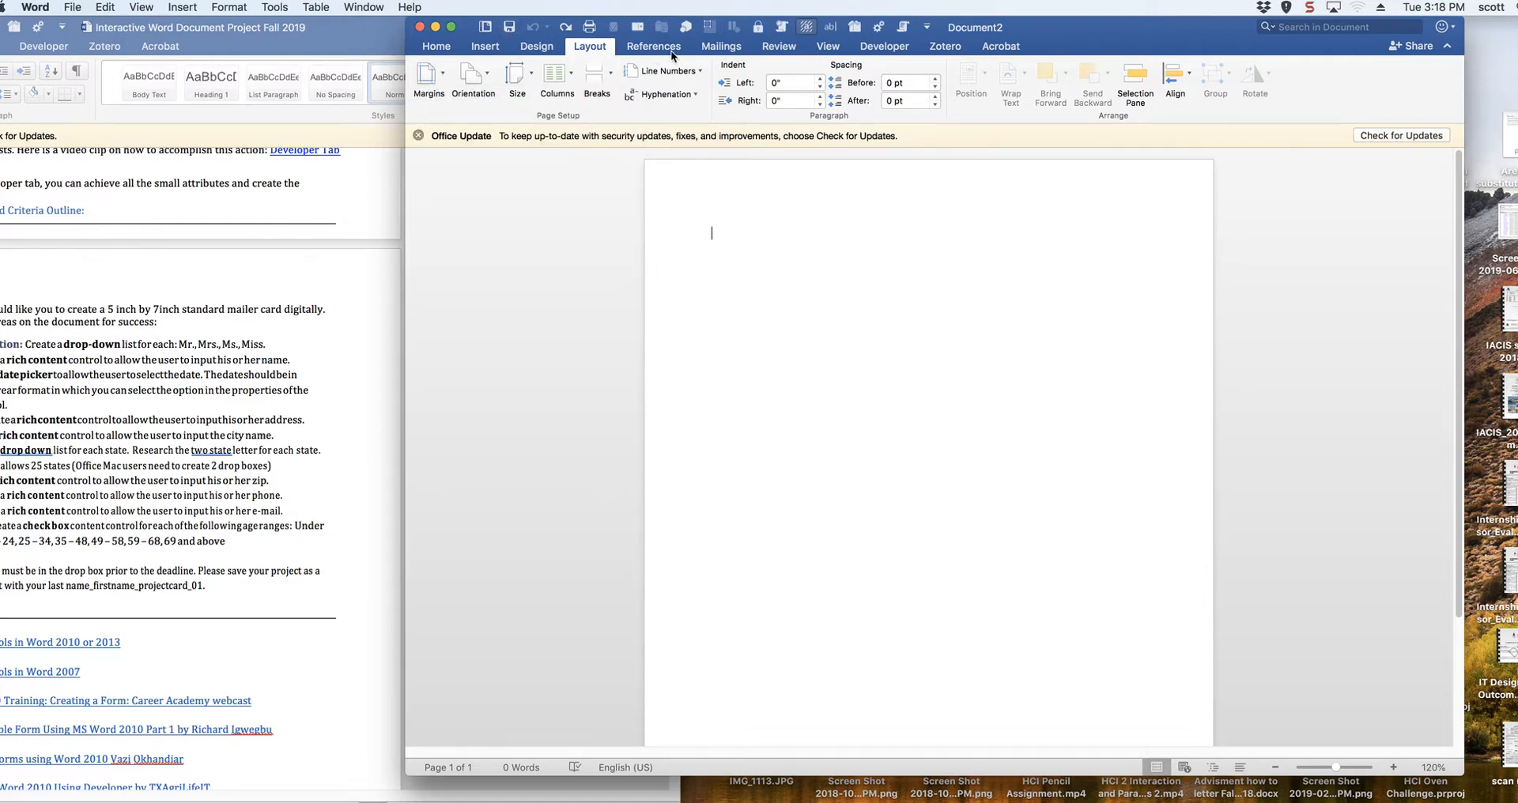
left_click_drag(1102, 36, 943, 27)
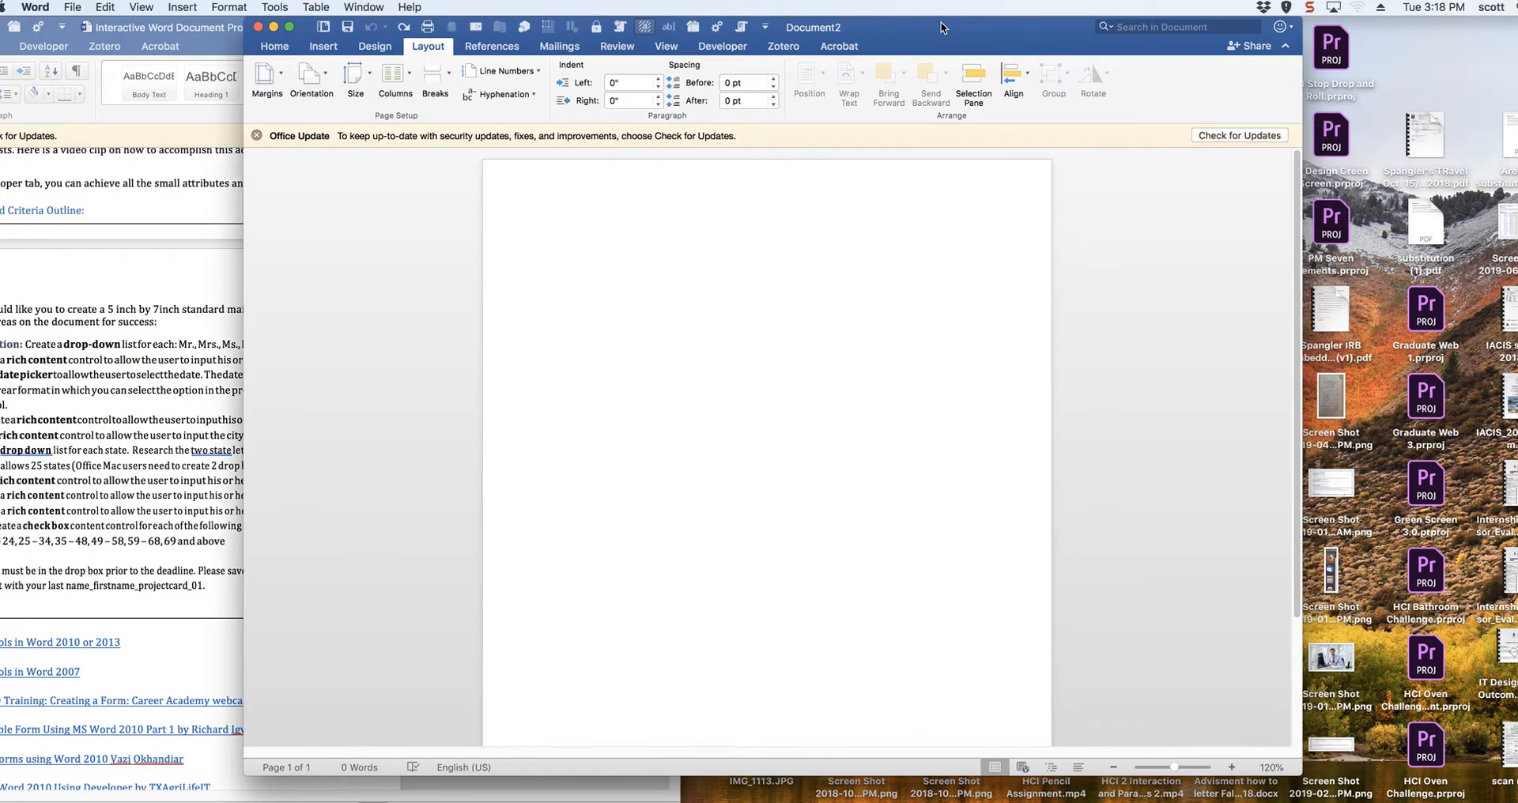
left_click(280, 76)
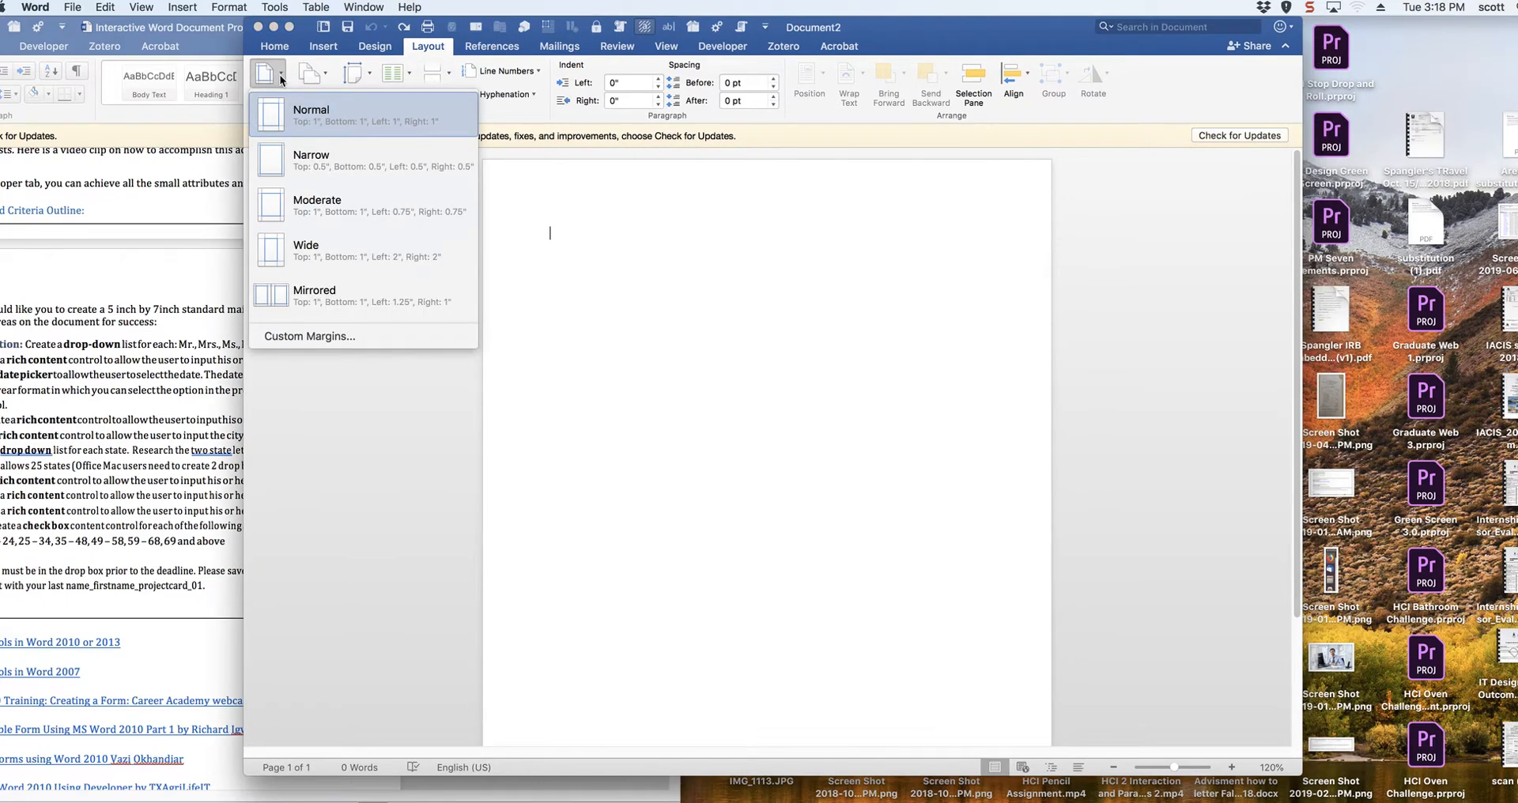
left_click(316, 338)
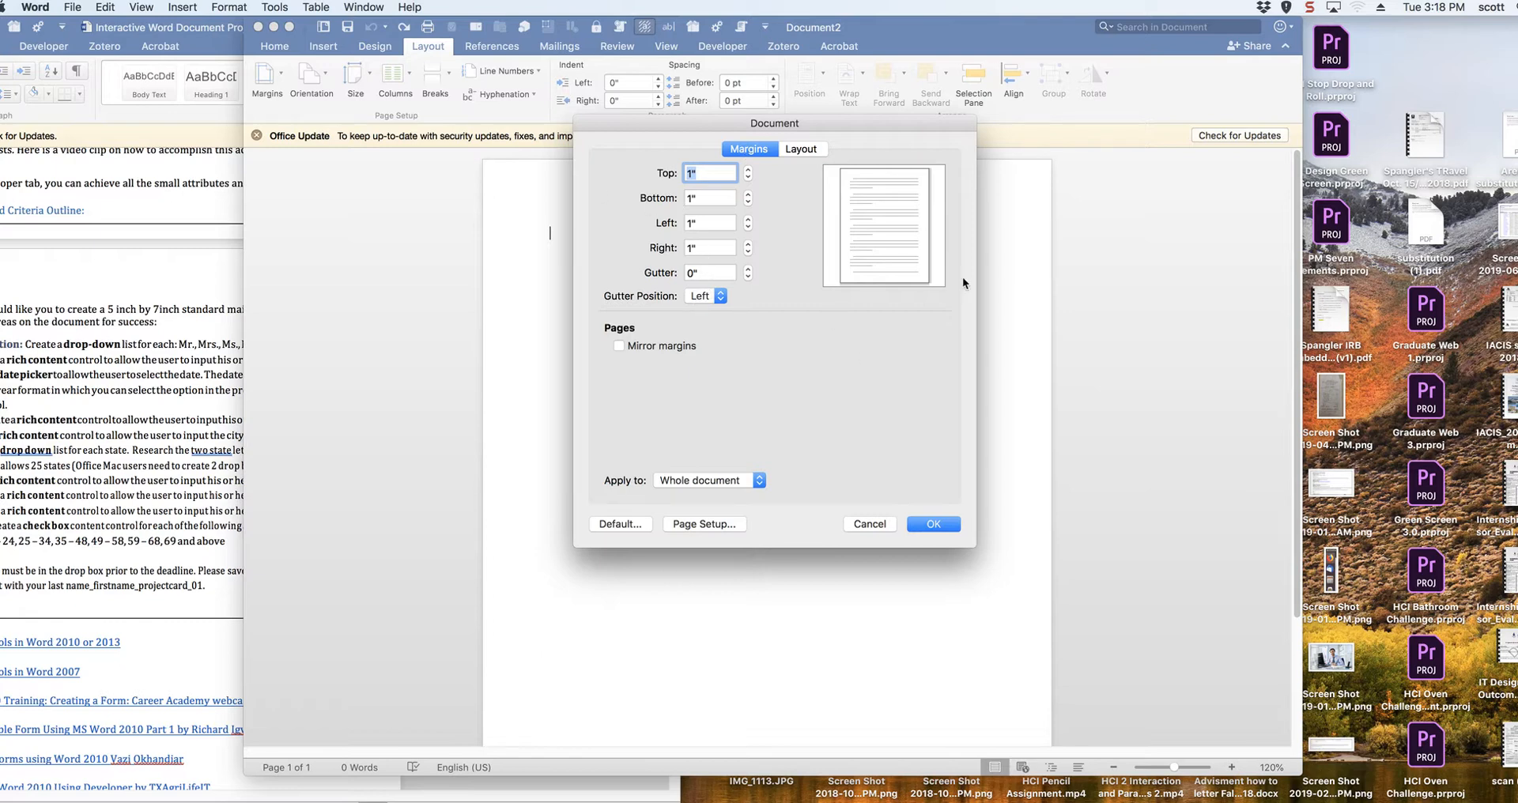
left_click(876, 525)
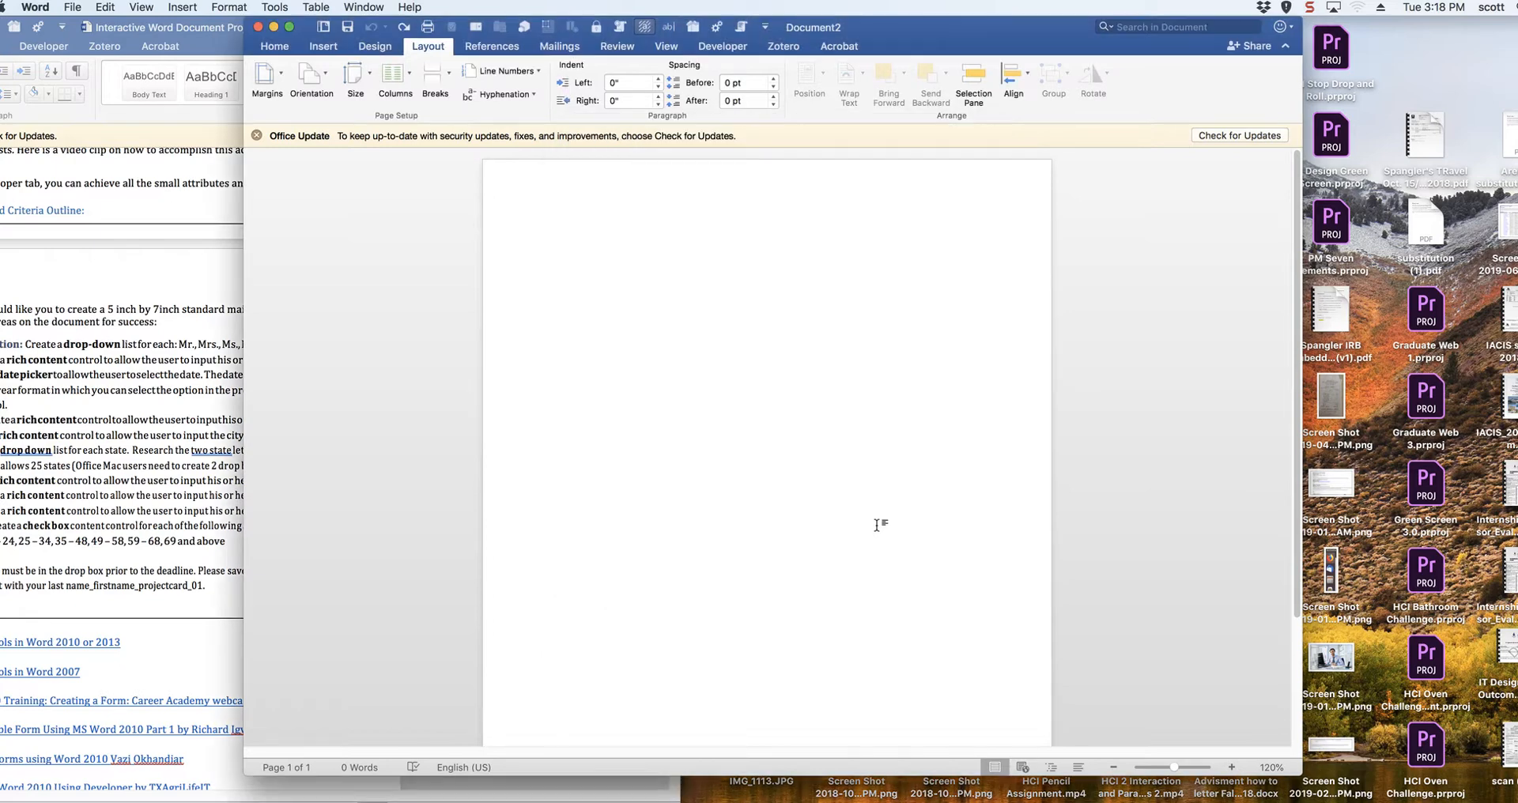
Step: Create another blank document from the template gallery and close it again
left_click(72, 7)
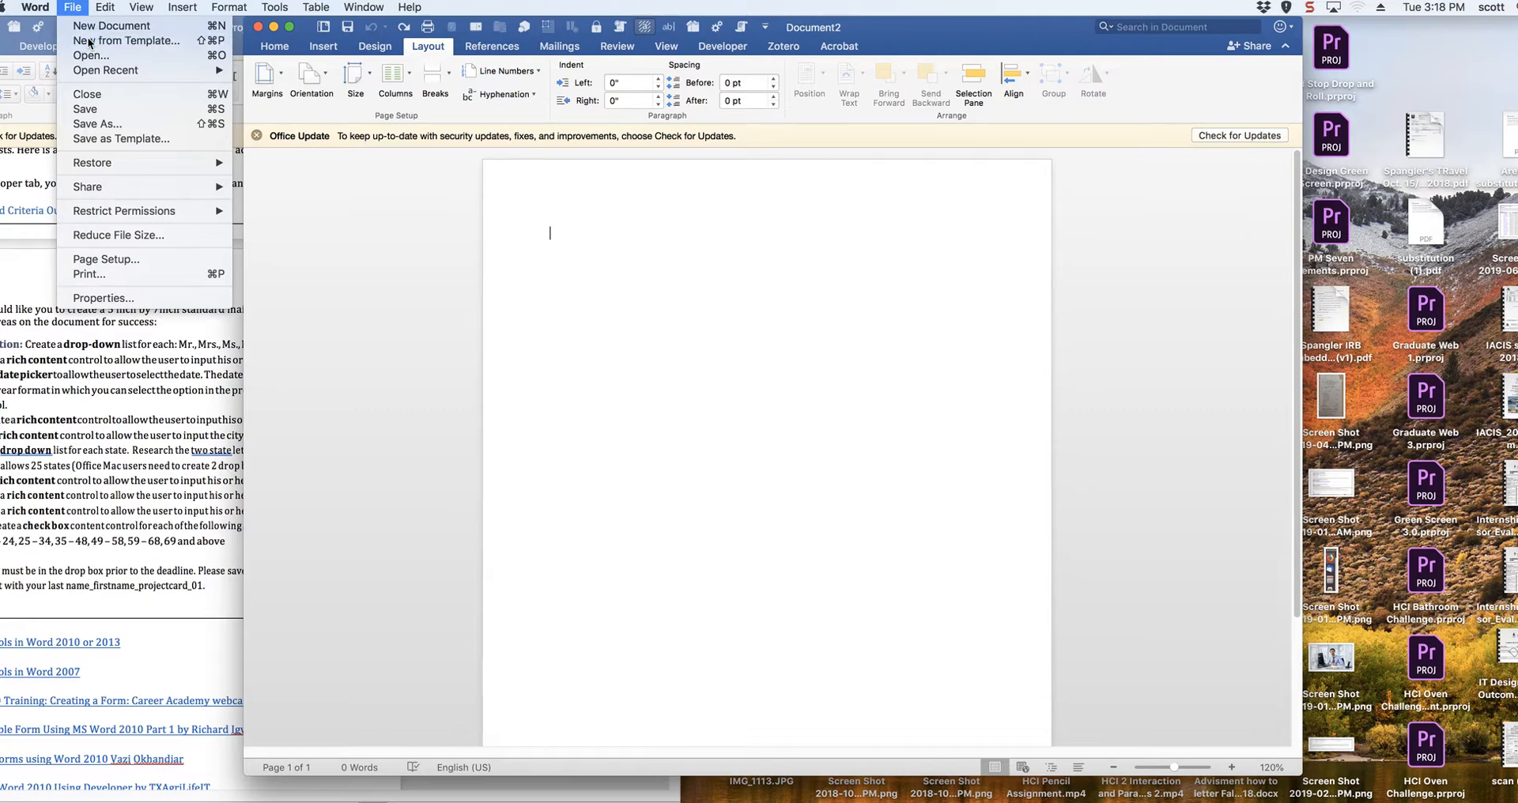
left_click(454, 223)
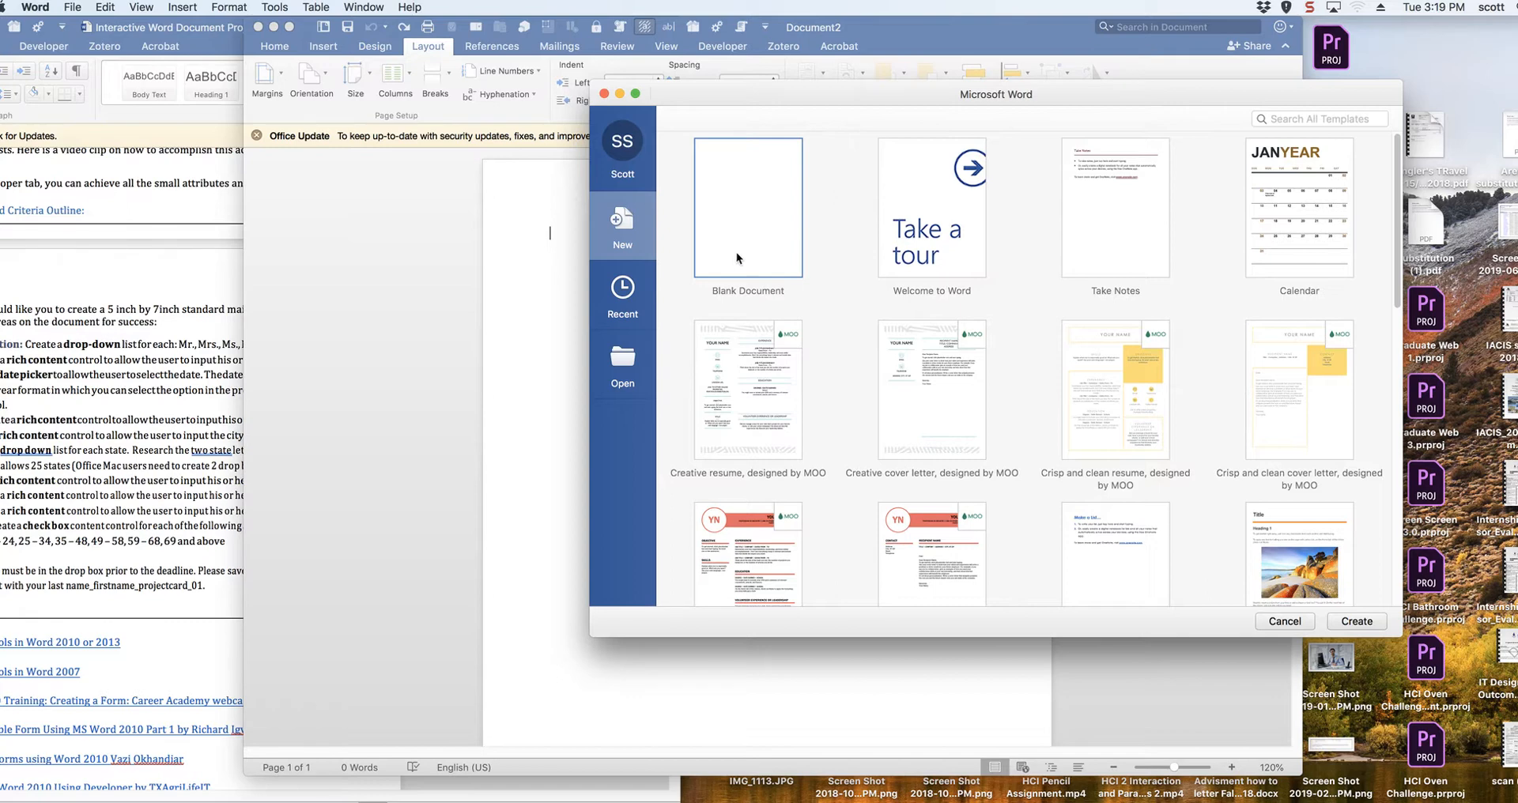
left_click(1353, 622)
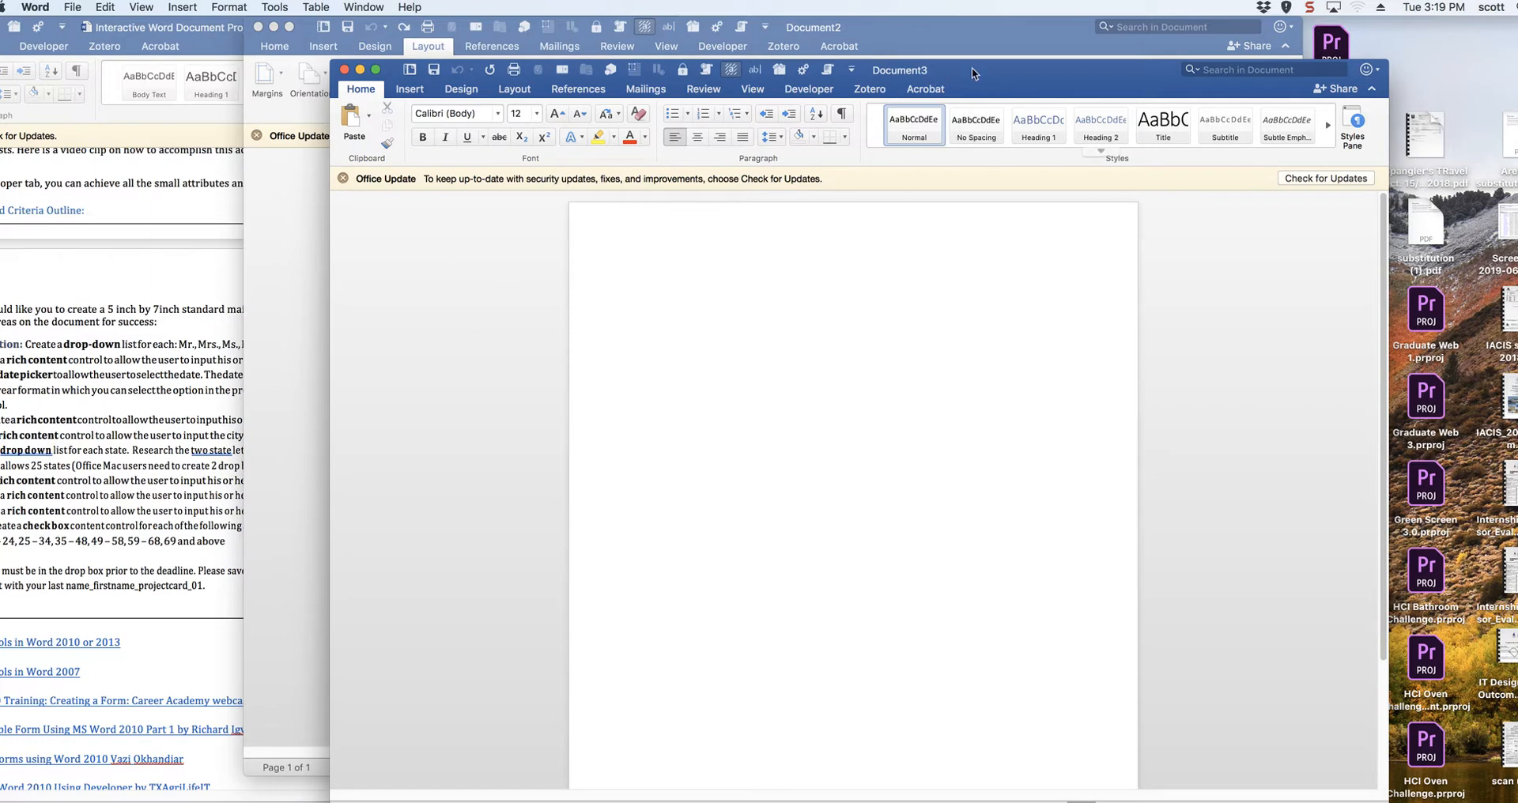
left_click(345, 71)
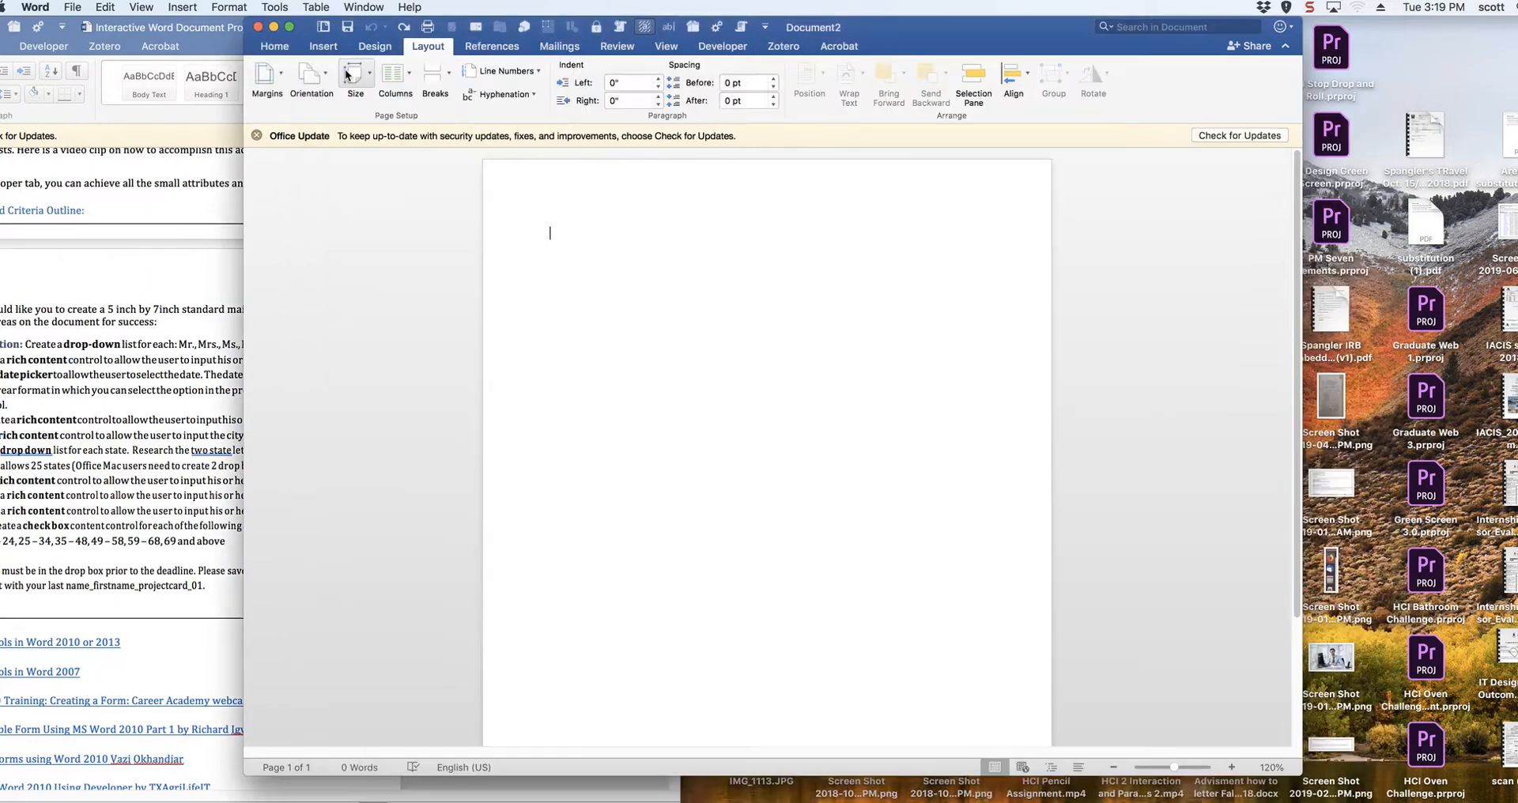
Step: Try the Wide margin preset on the blank document and undo it
left_click(278, 78)
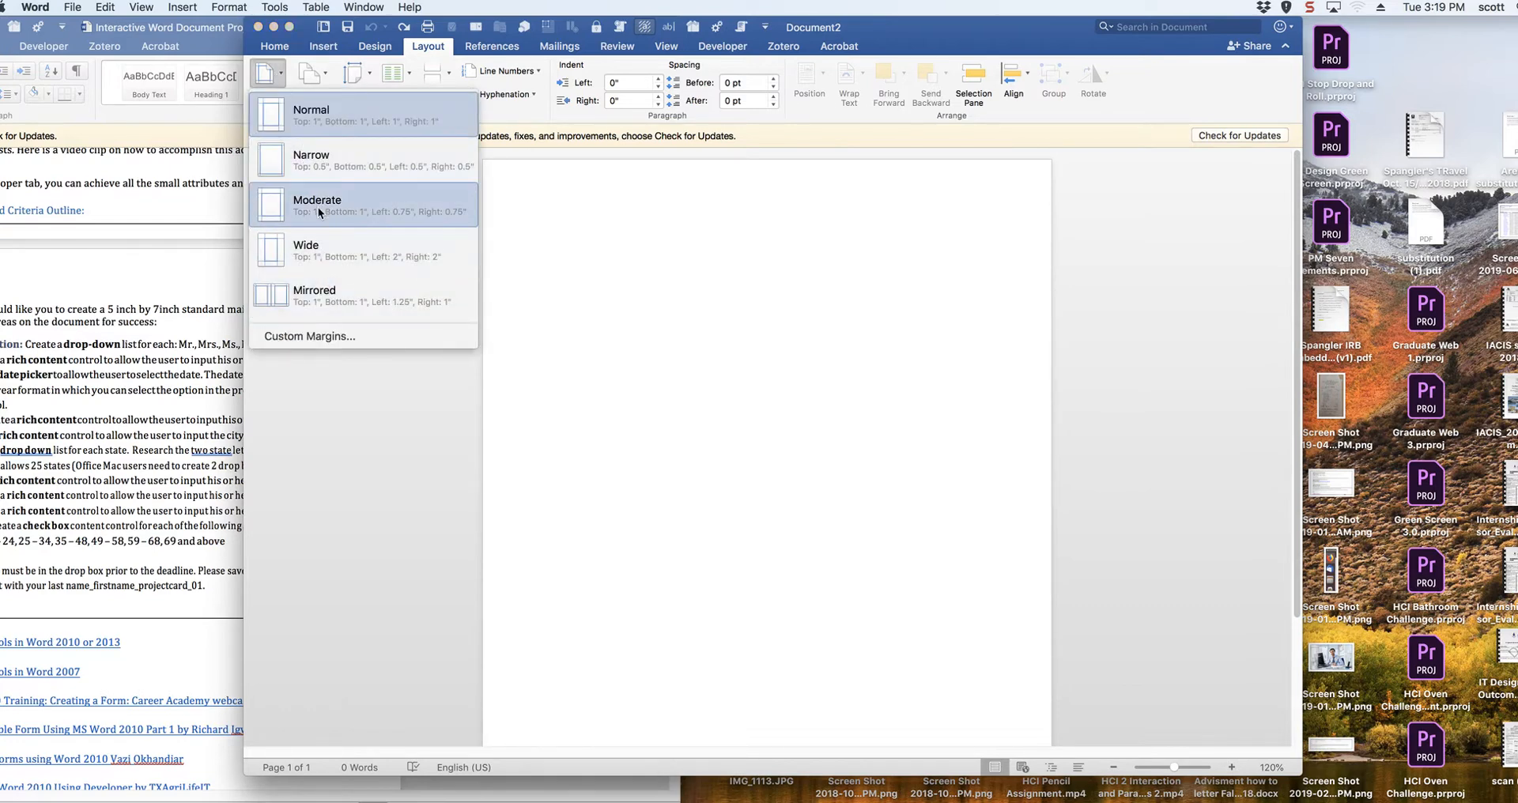
left_click(323, 249)
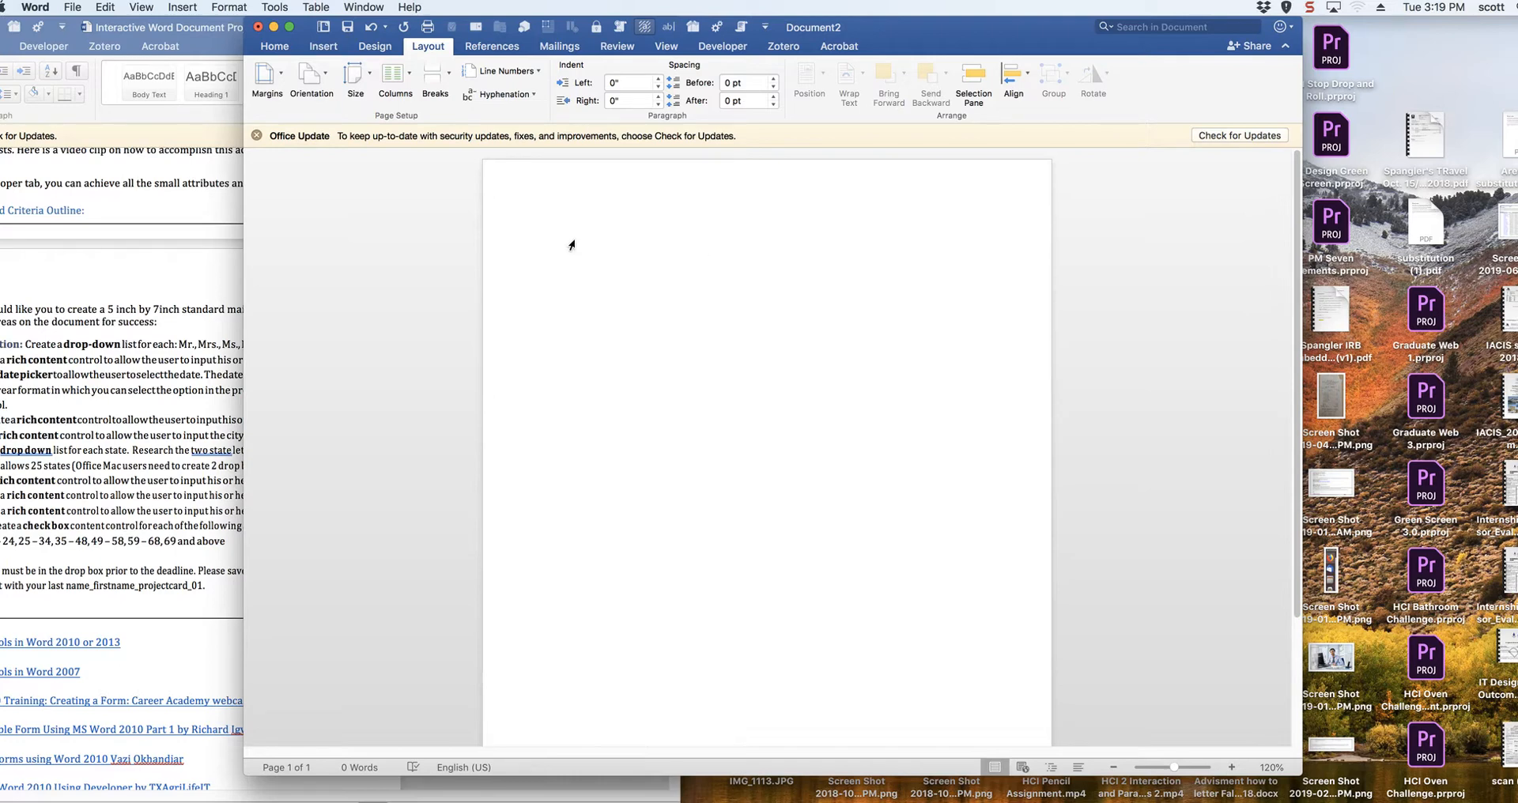
key("super+z")
Step: Switch to Photoshop and open the settings for creating a new document
key("super+Tab")
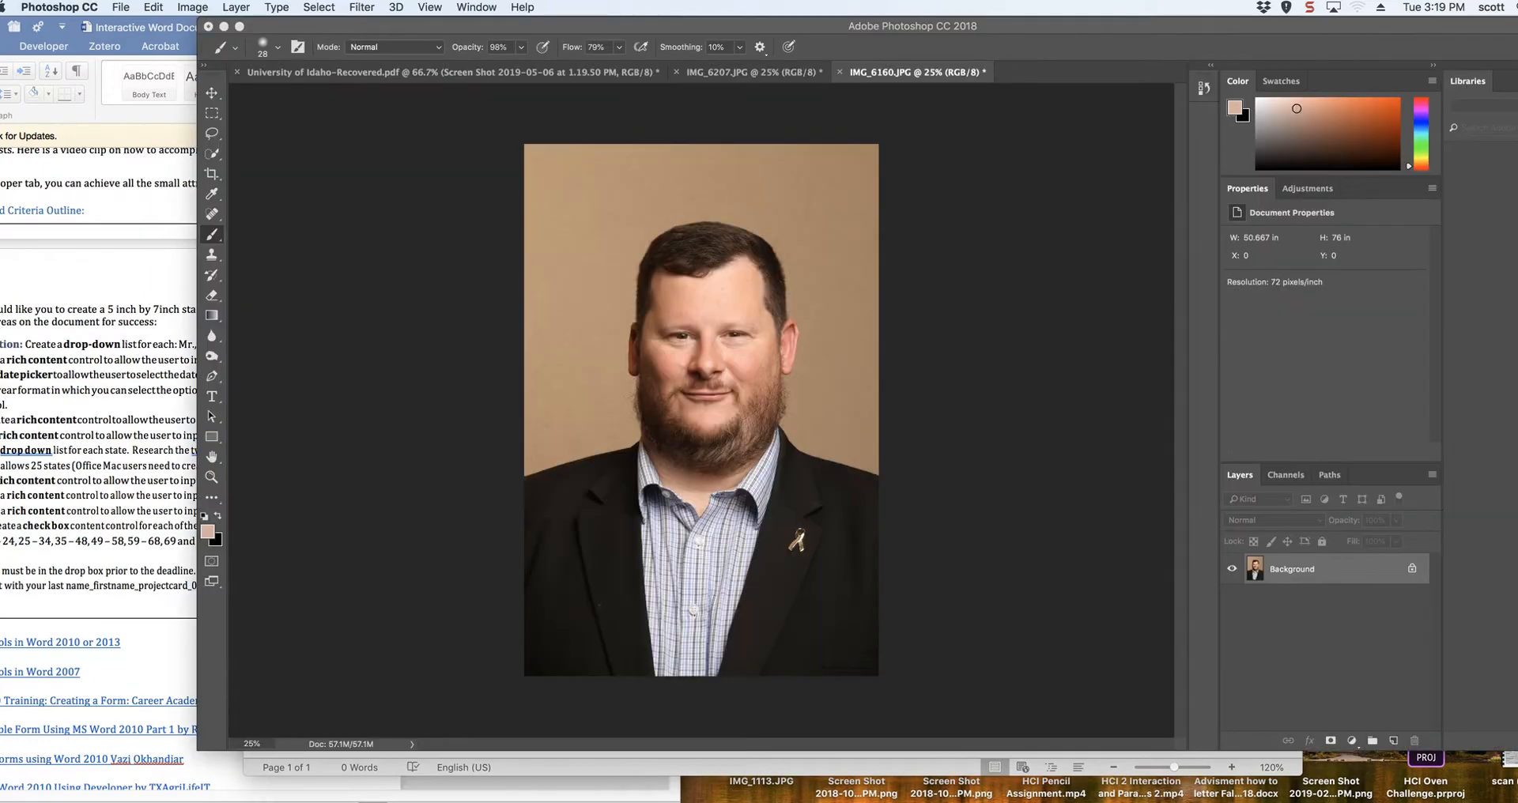
left_click(122, 7)
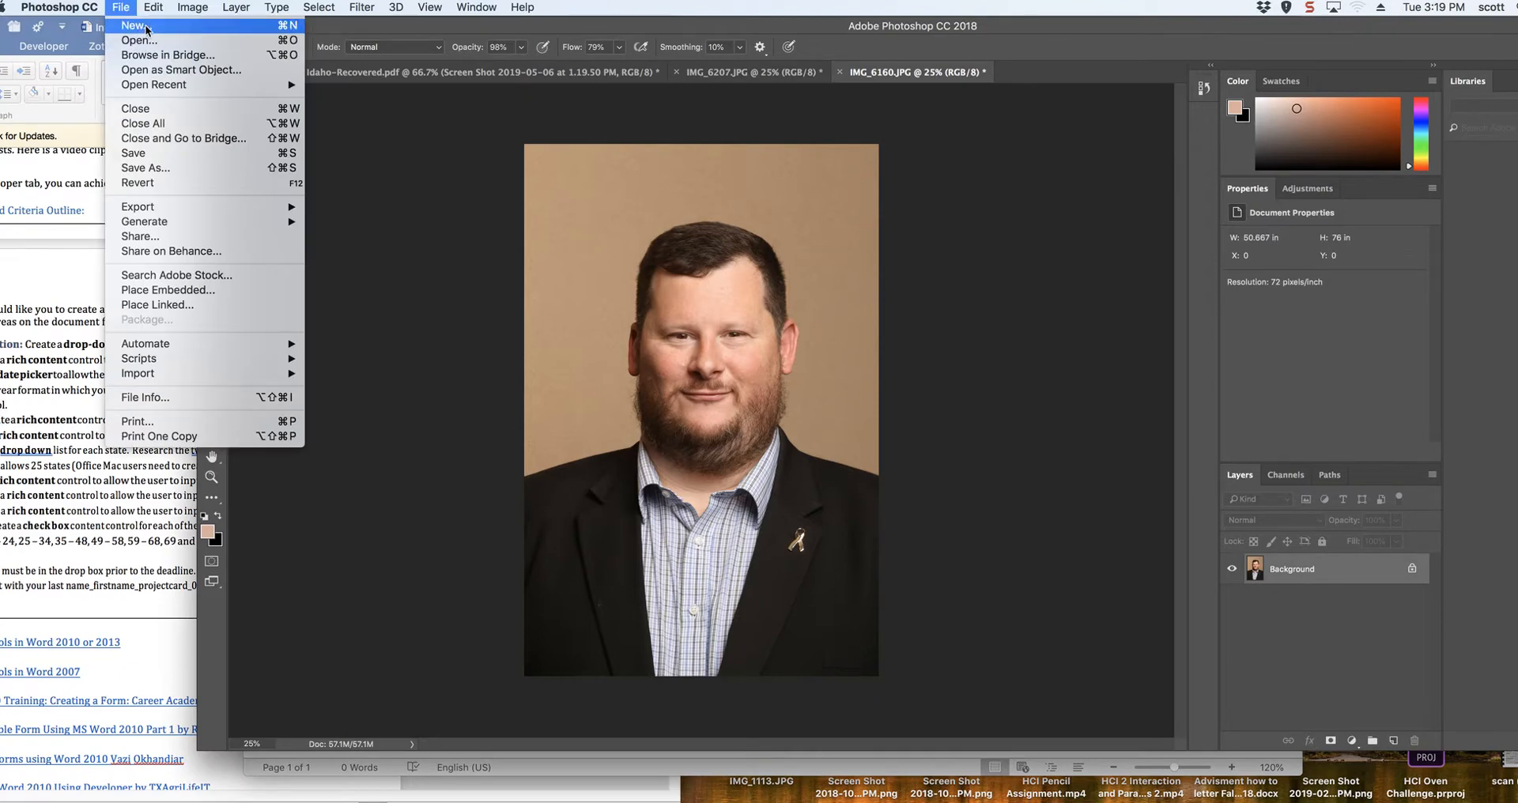
left_click(147, 30)
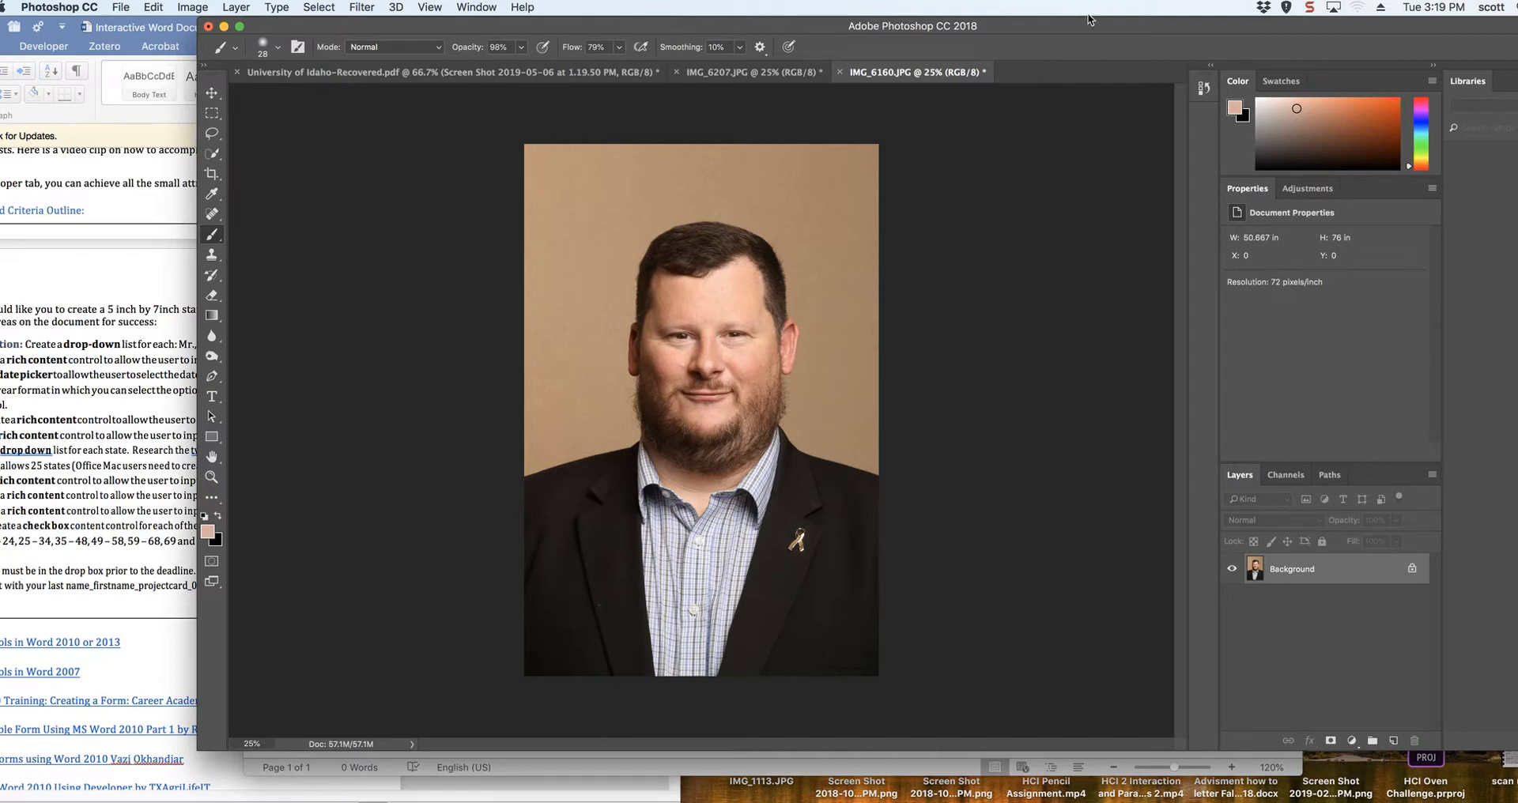
left_click_drag(1079, 28, 1041, 30)
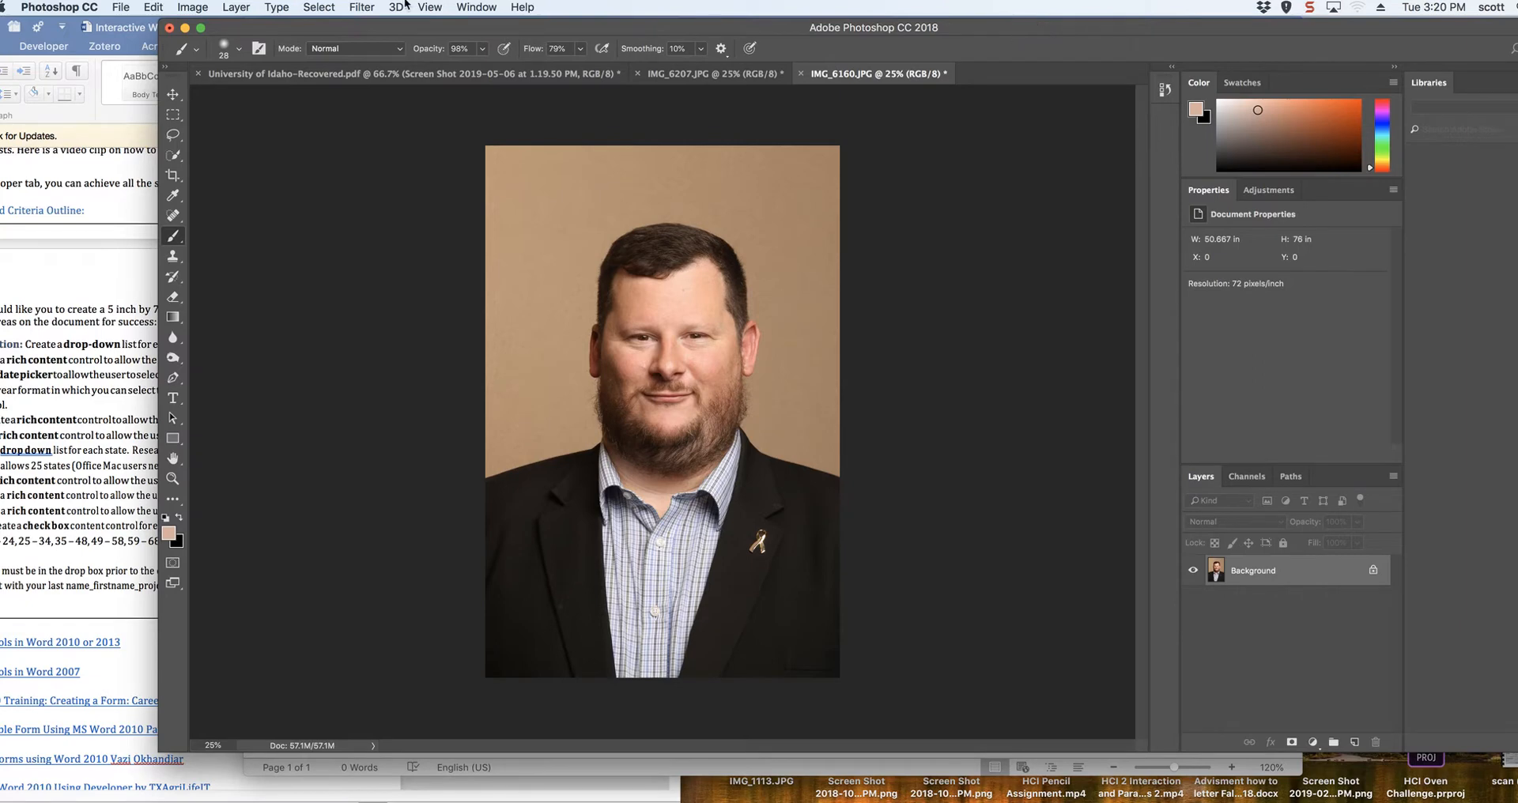
left_click(121, 7)
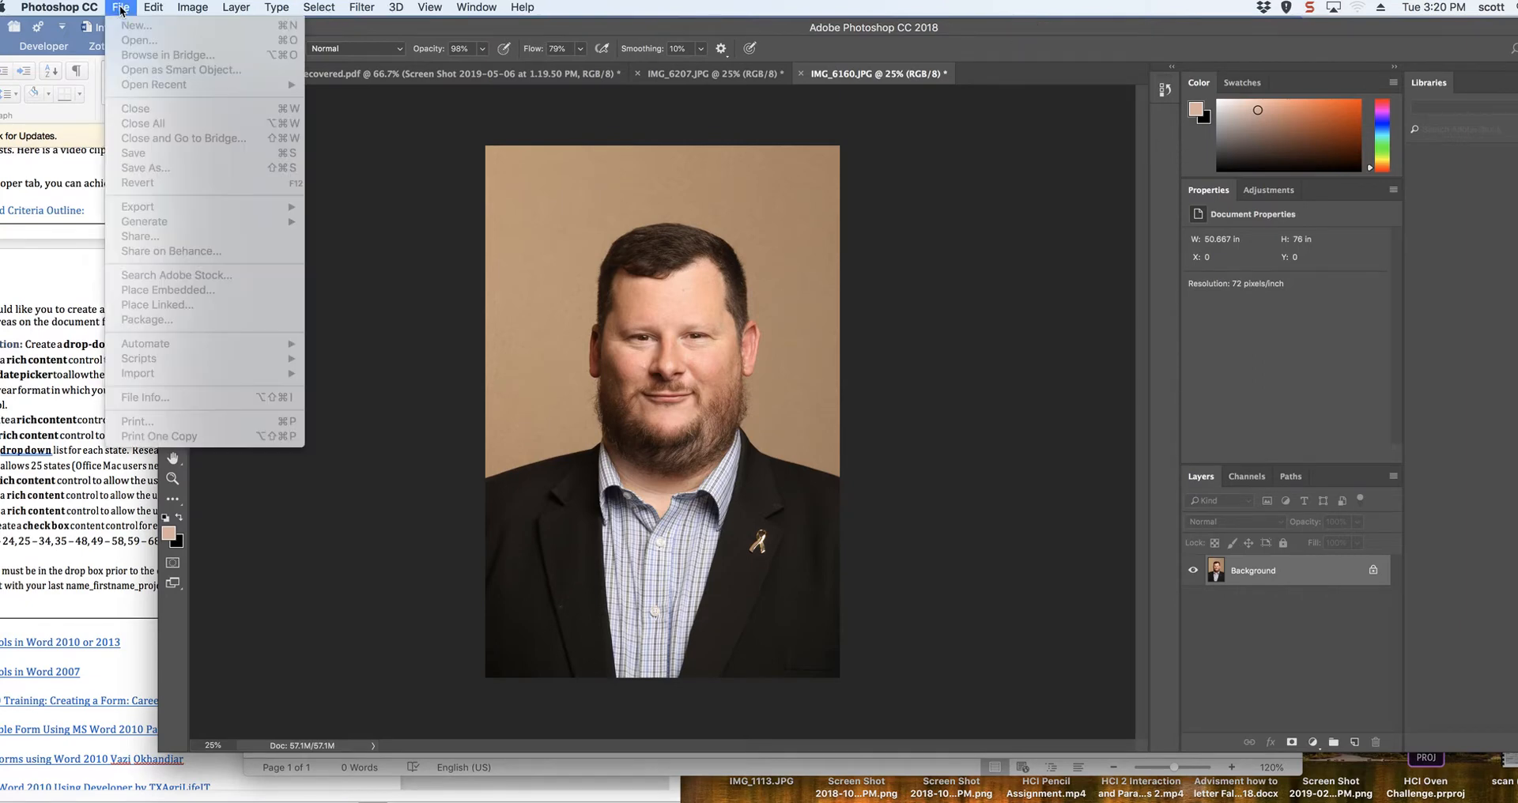
left_click(121, 8)
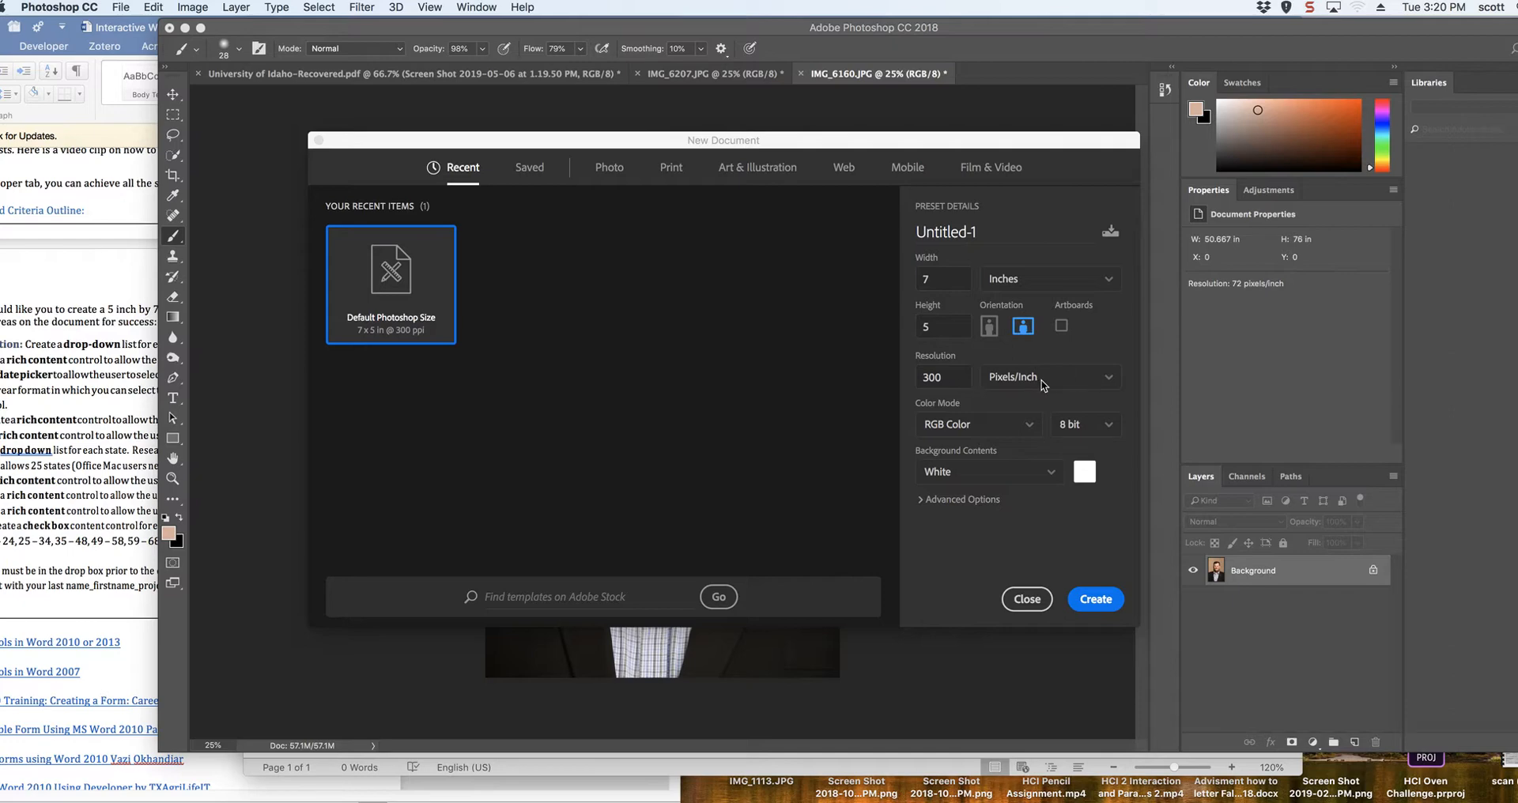
Step: Choose Pixels/Inch as the resolution unit for the new document
left_click(1101, 387)
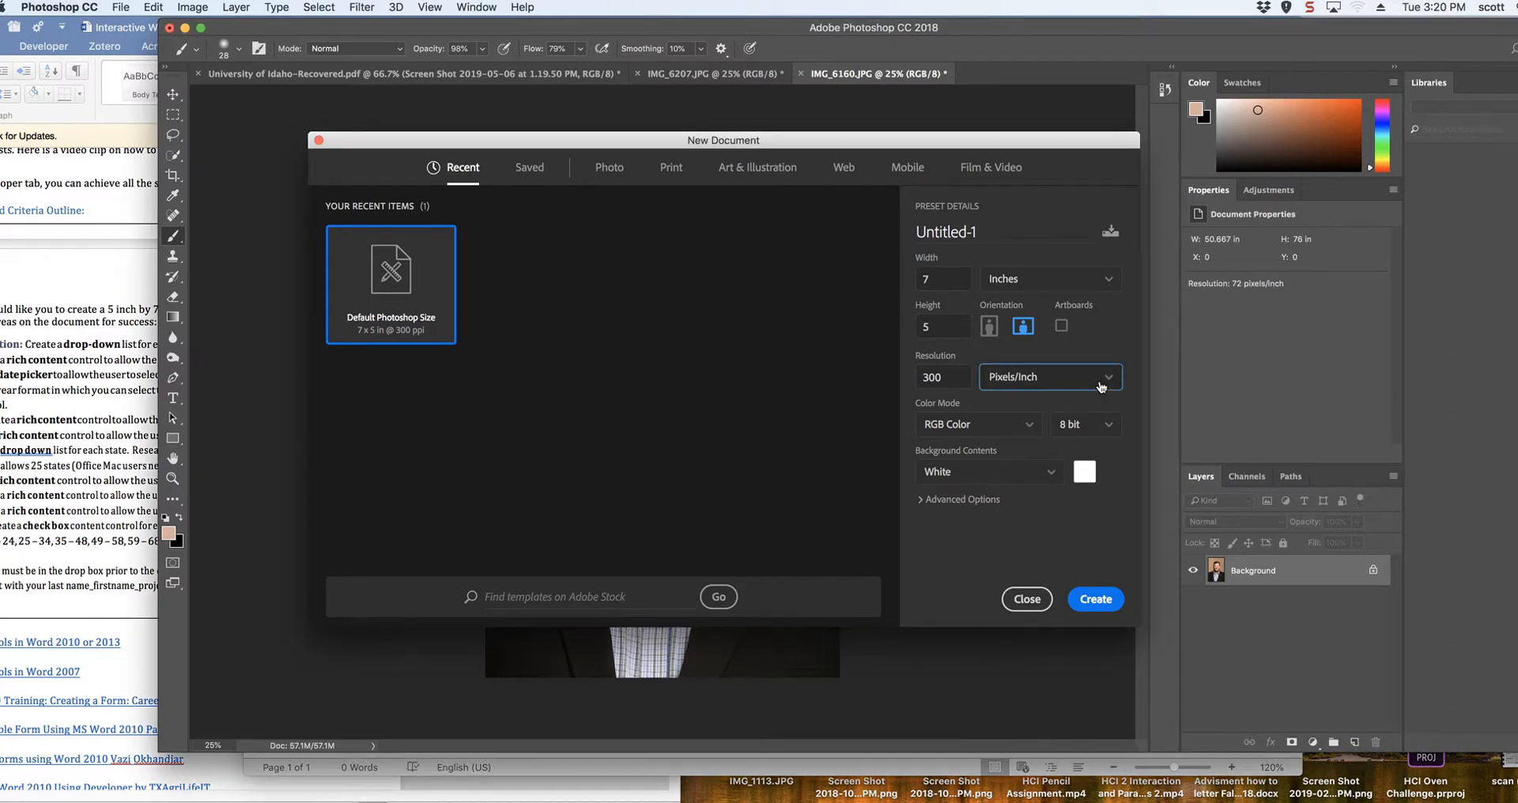
left_click(1101, 387)
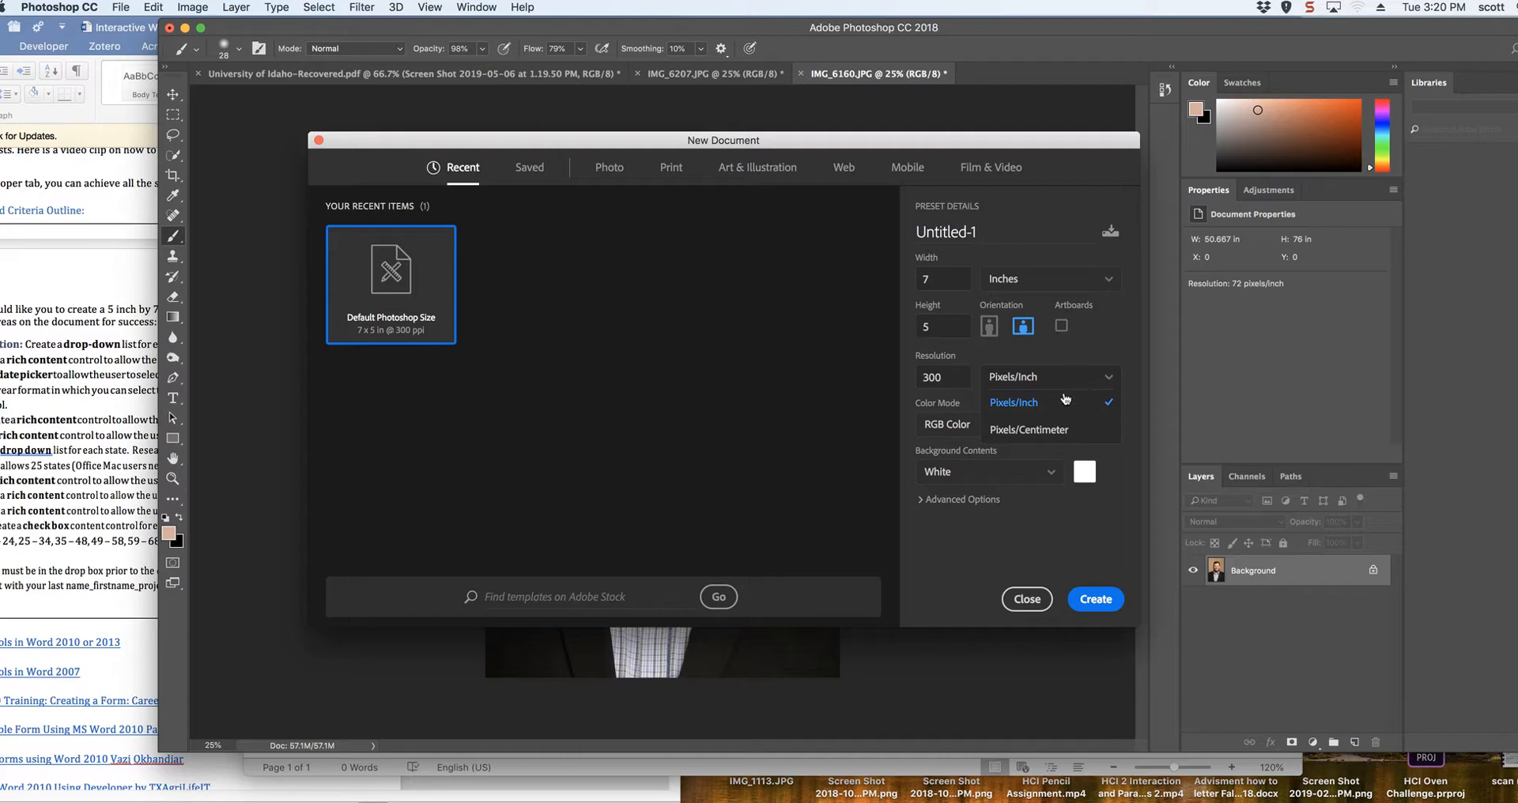
left_click(1038, 405)
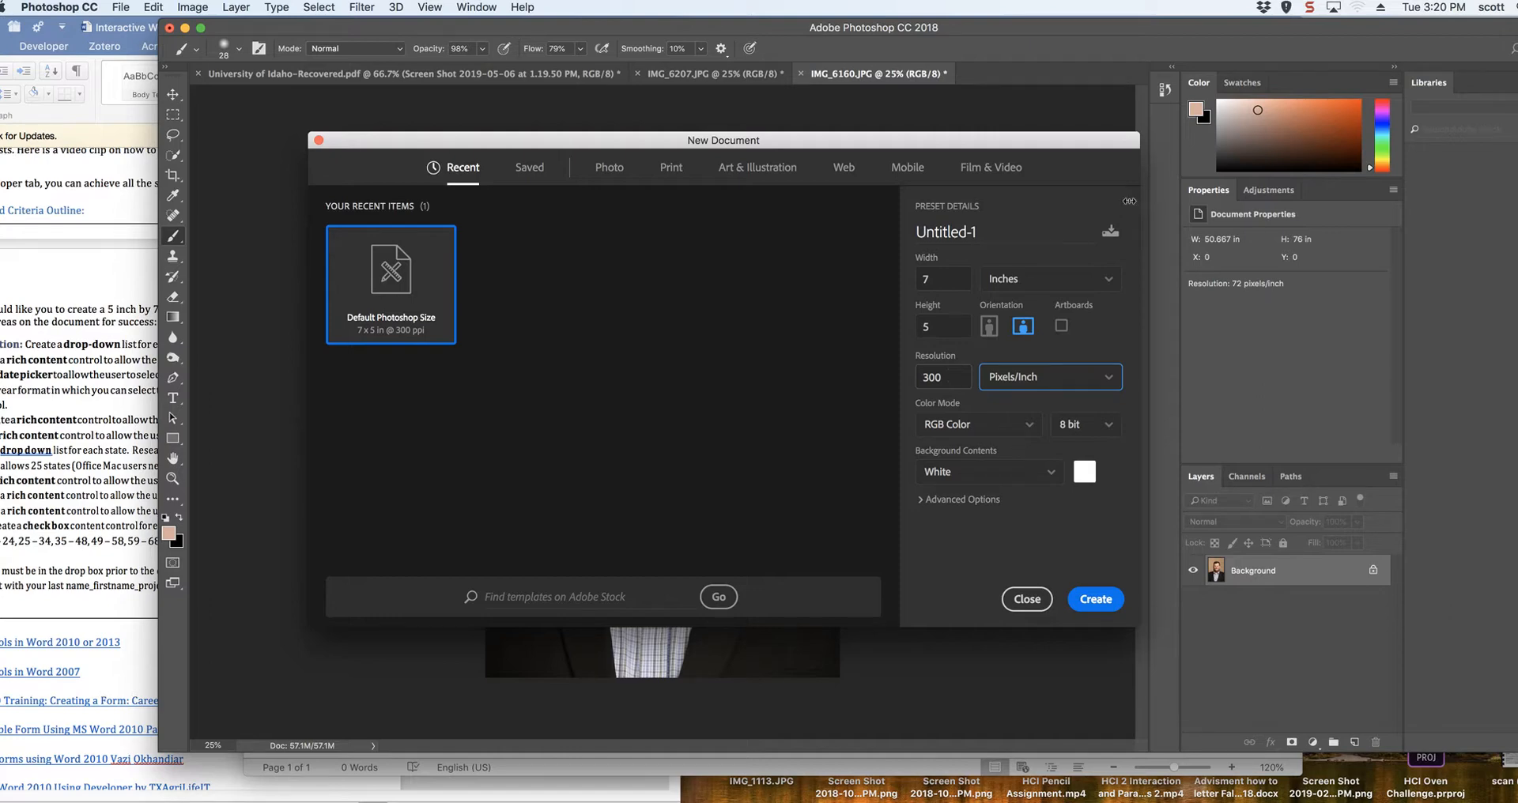
Step: Set the new document to portrait orientation, 5 by 7 inches at 300 pixels/inch, and create it
left_click(988, 330)
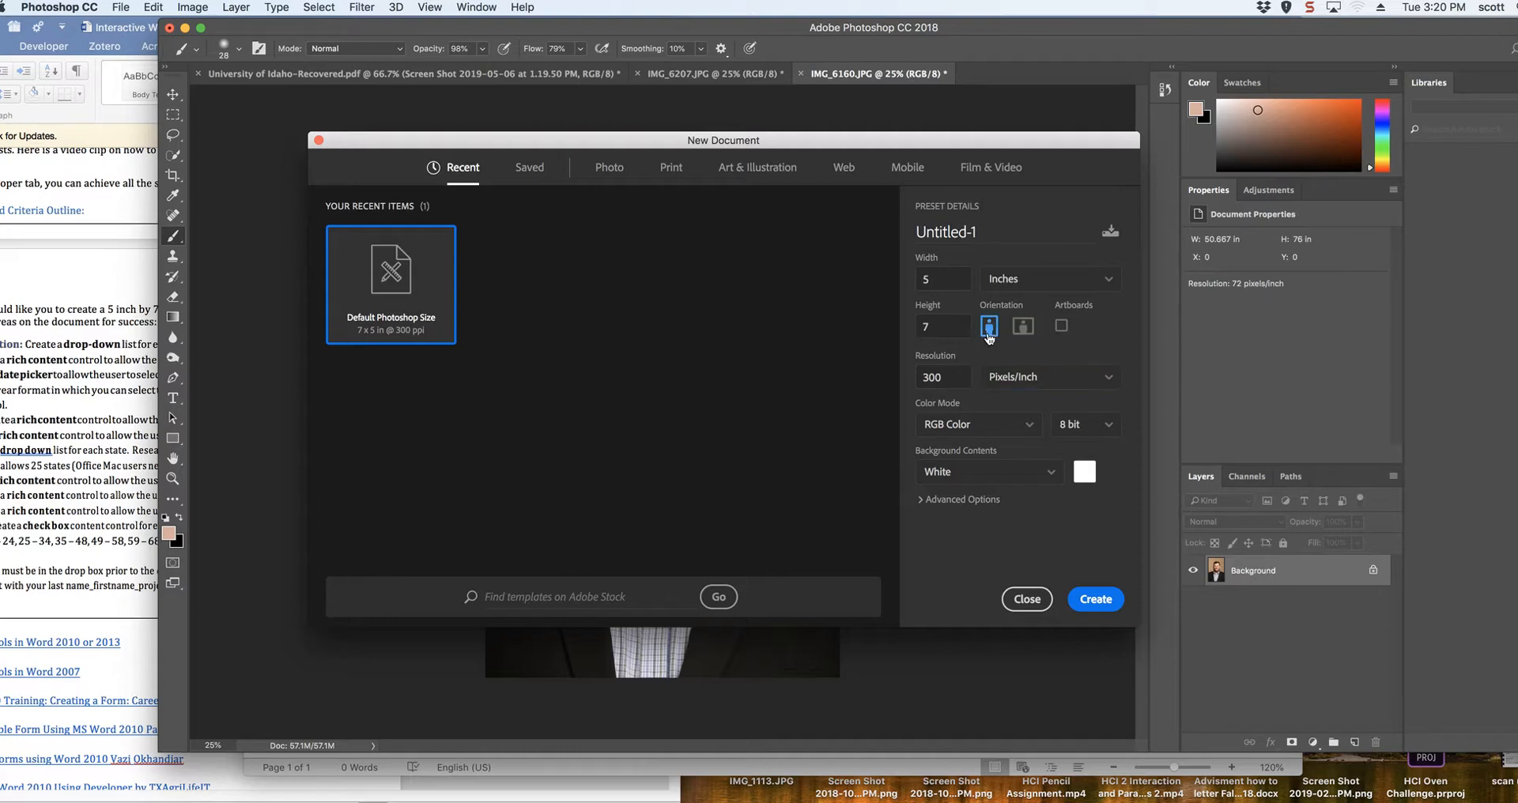
left_click(1020, 326)
left_click(998, 333)
left_click(1093, 603)
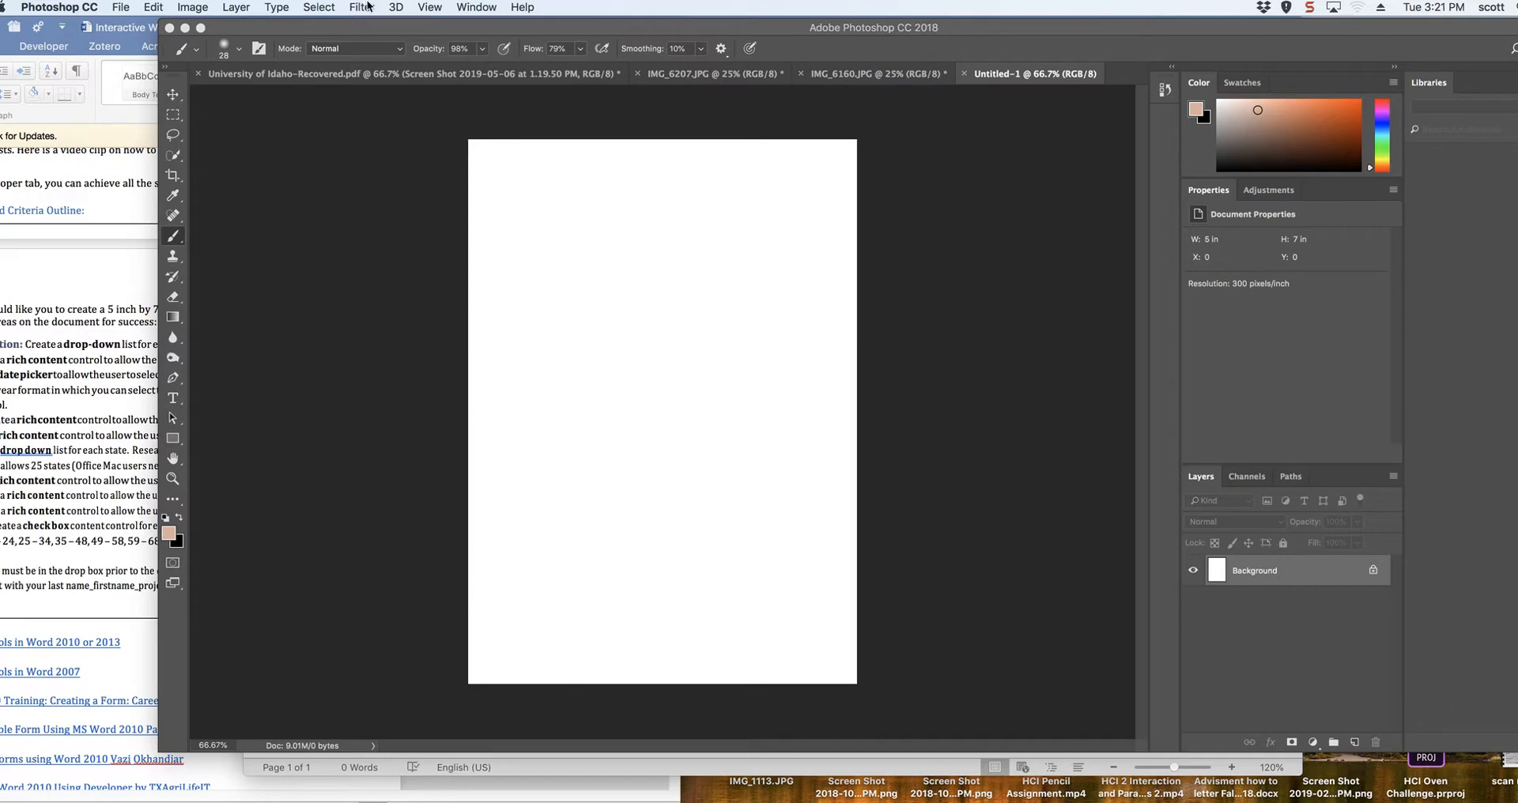
Step: Show the rulers around the blank 5 by 7 inch page and shift the application window sideways
left_click(423, 8)
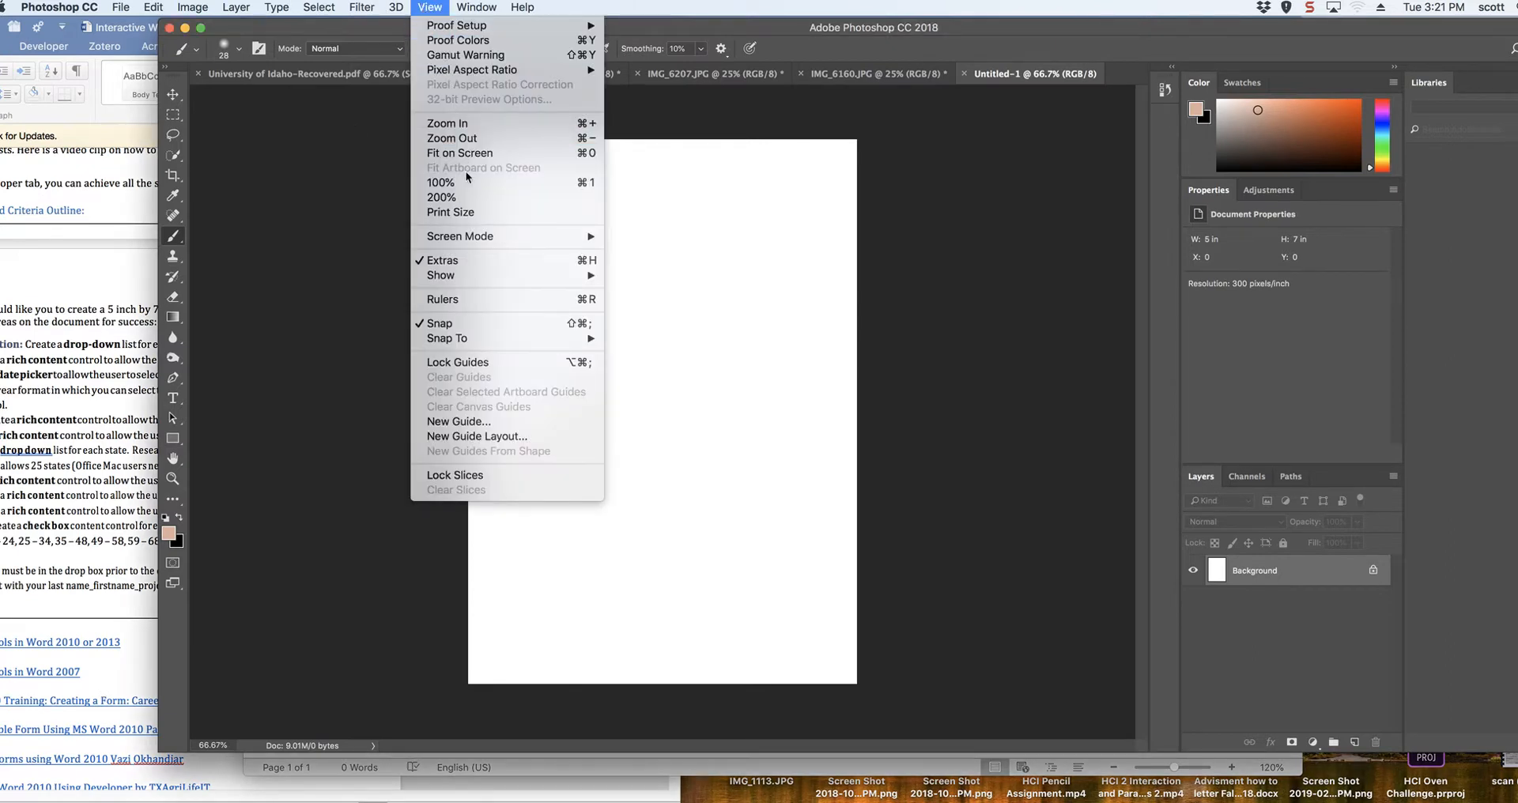
mouse_move(477, 343)
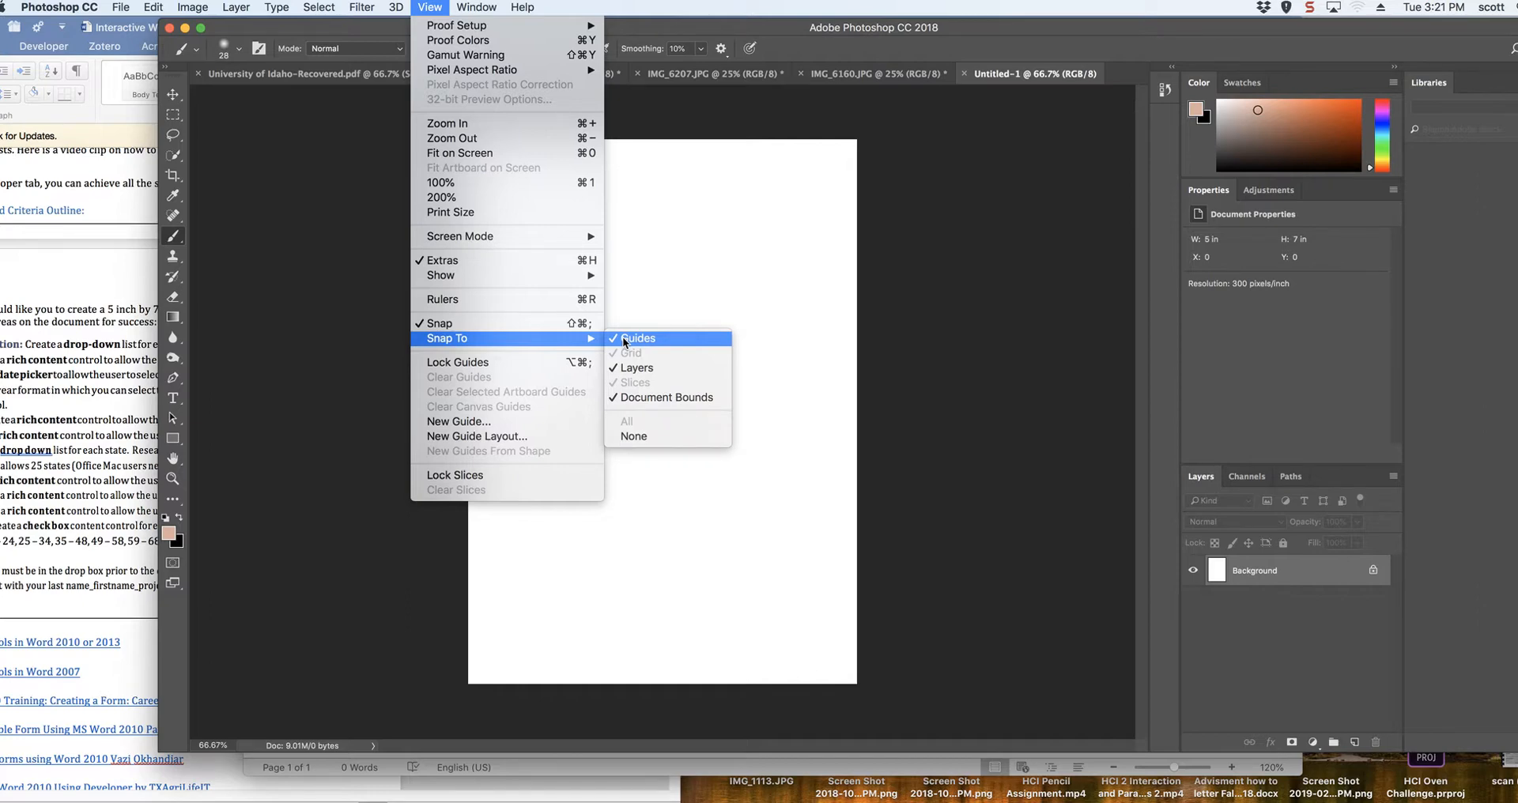
left_click(519, 297)
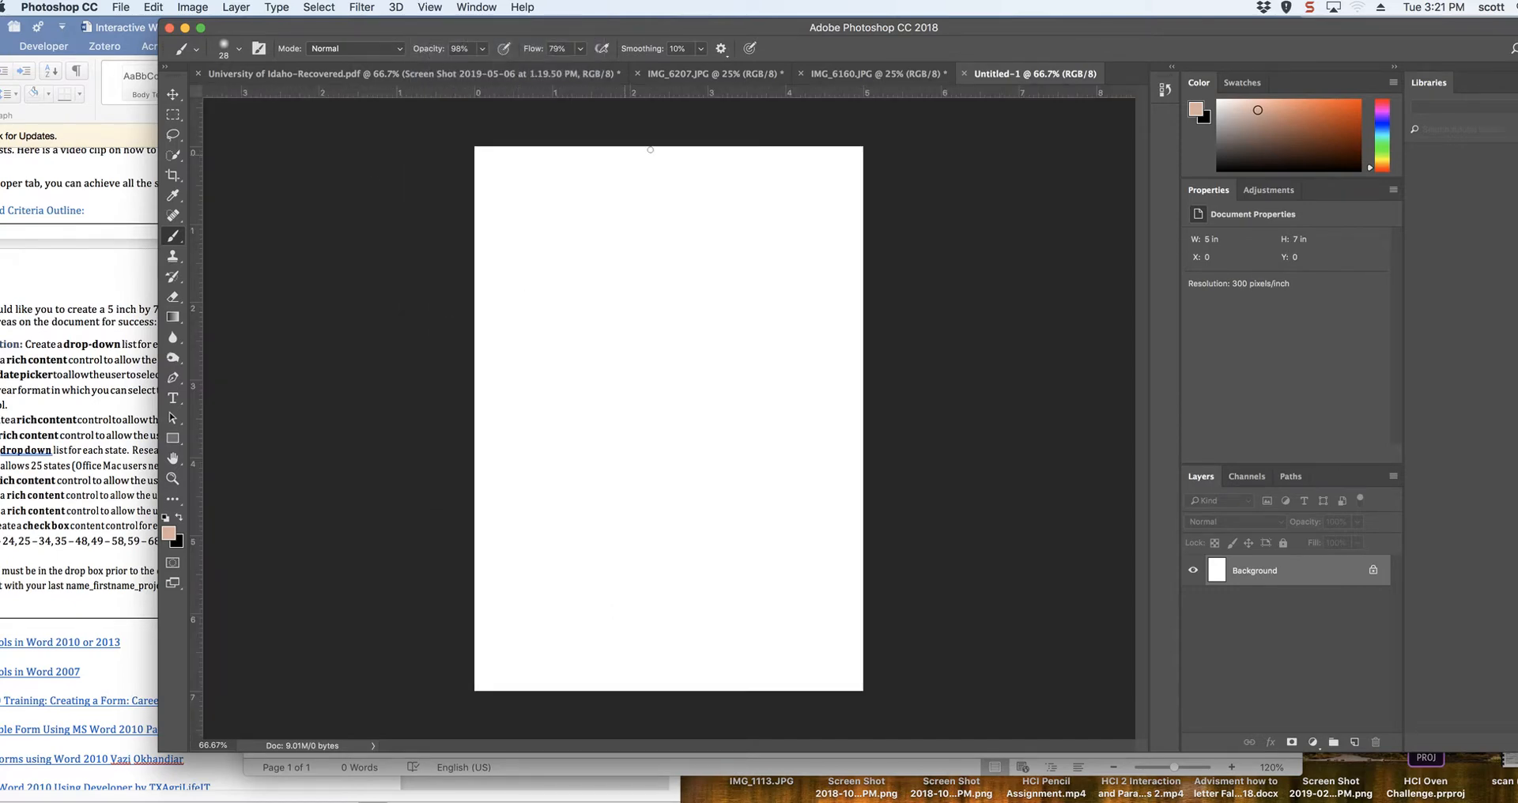
left_click_drag(680, 27, 616, 25)
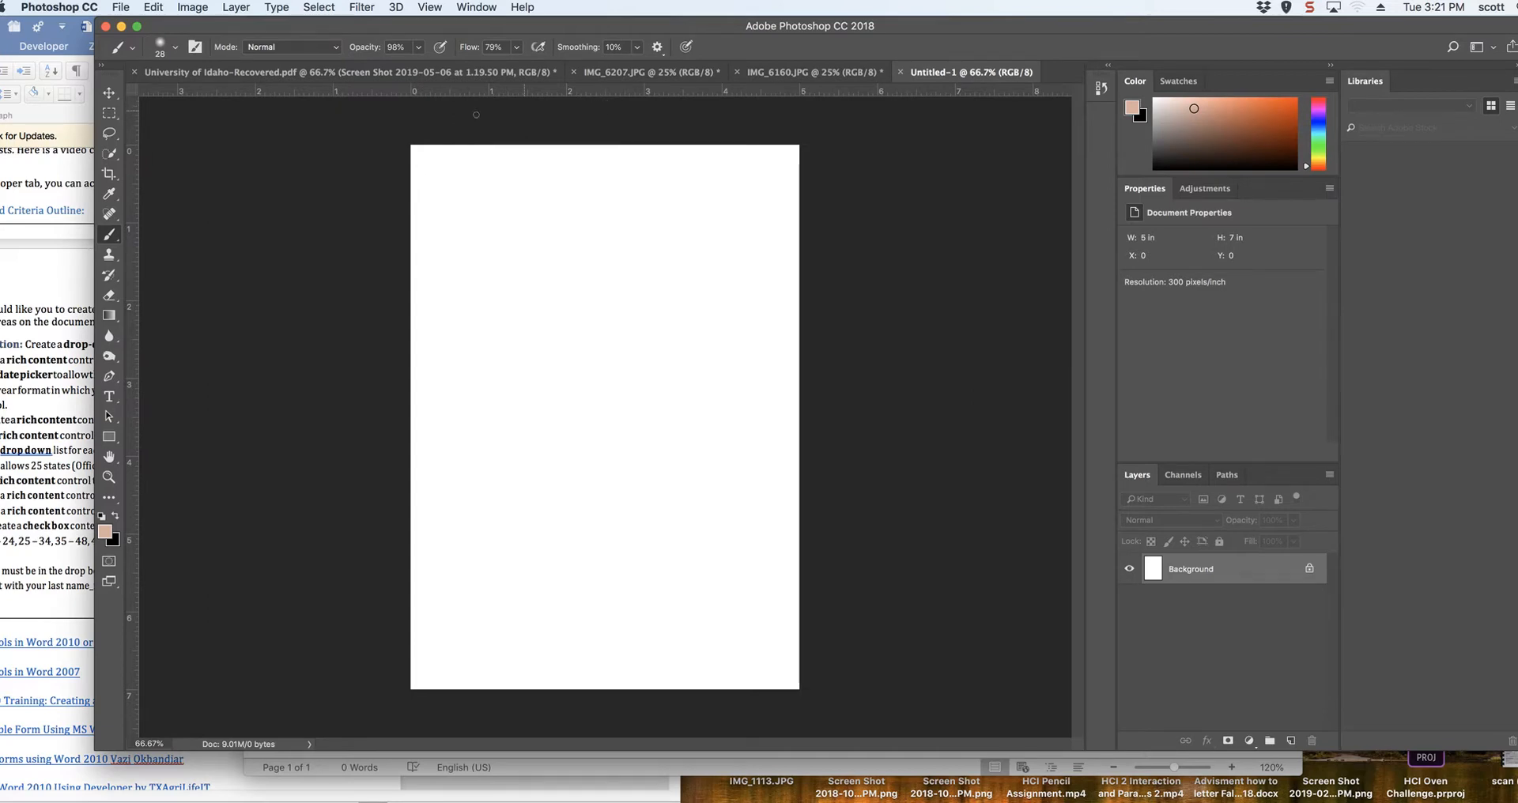
Step: Place guides about 0.25 inch inside all four page edges and try a marquee selection across the top edge
left_click(110, 116)
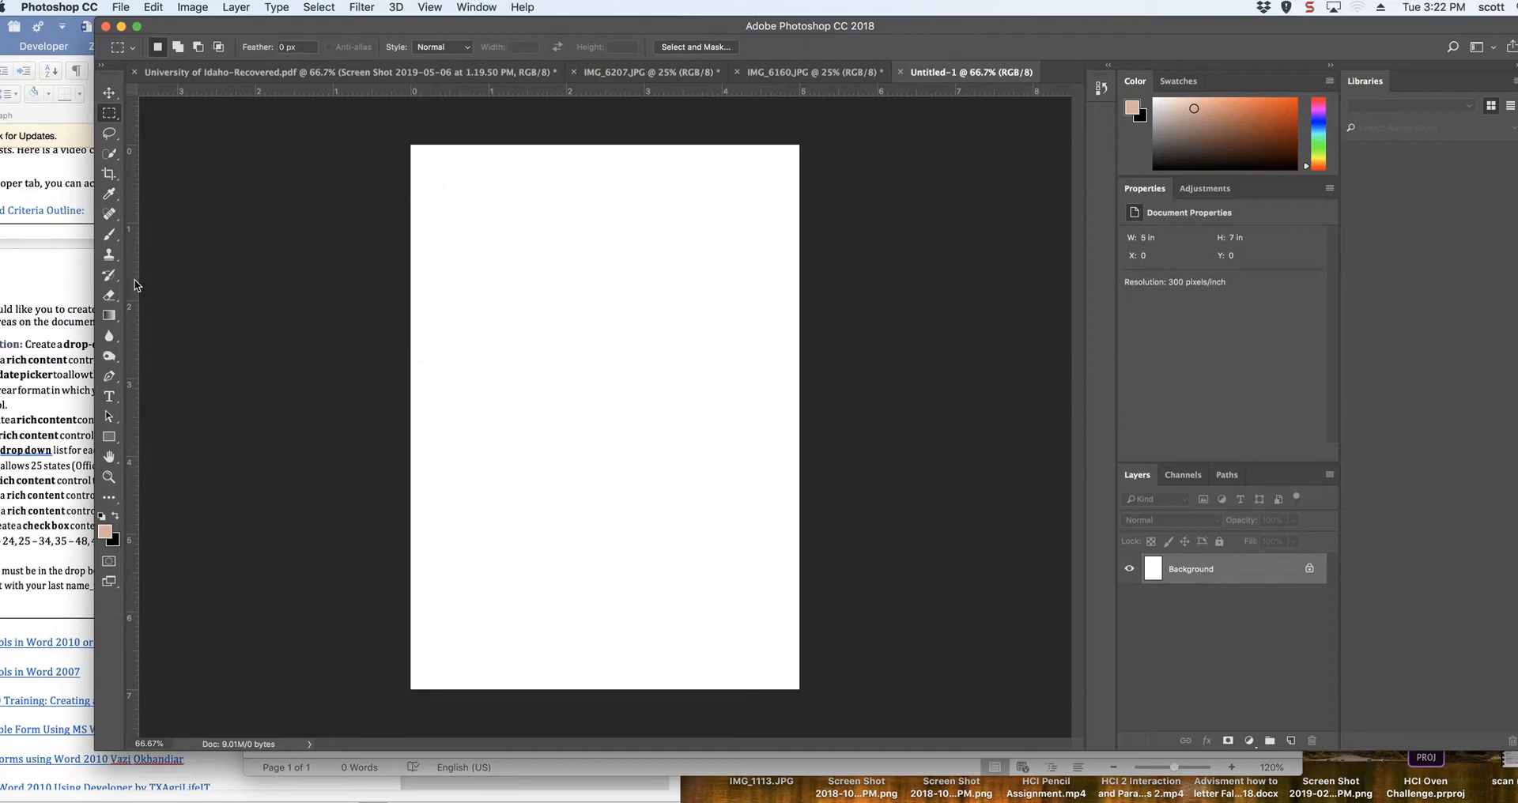
left_click_drag(137, 288, 430, 290)
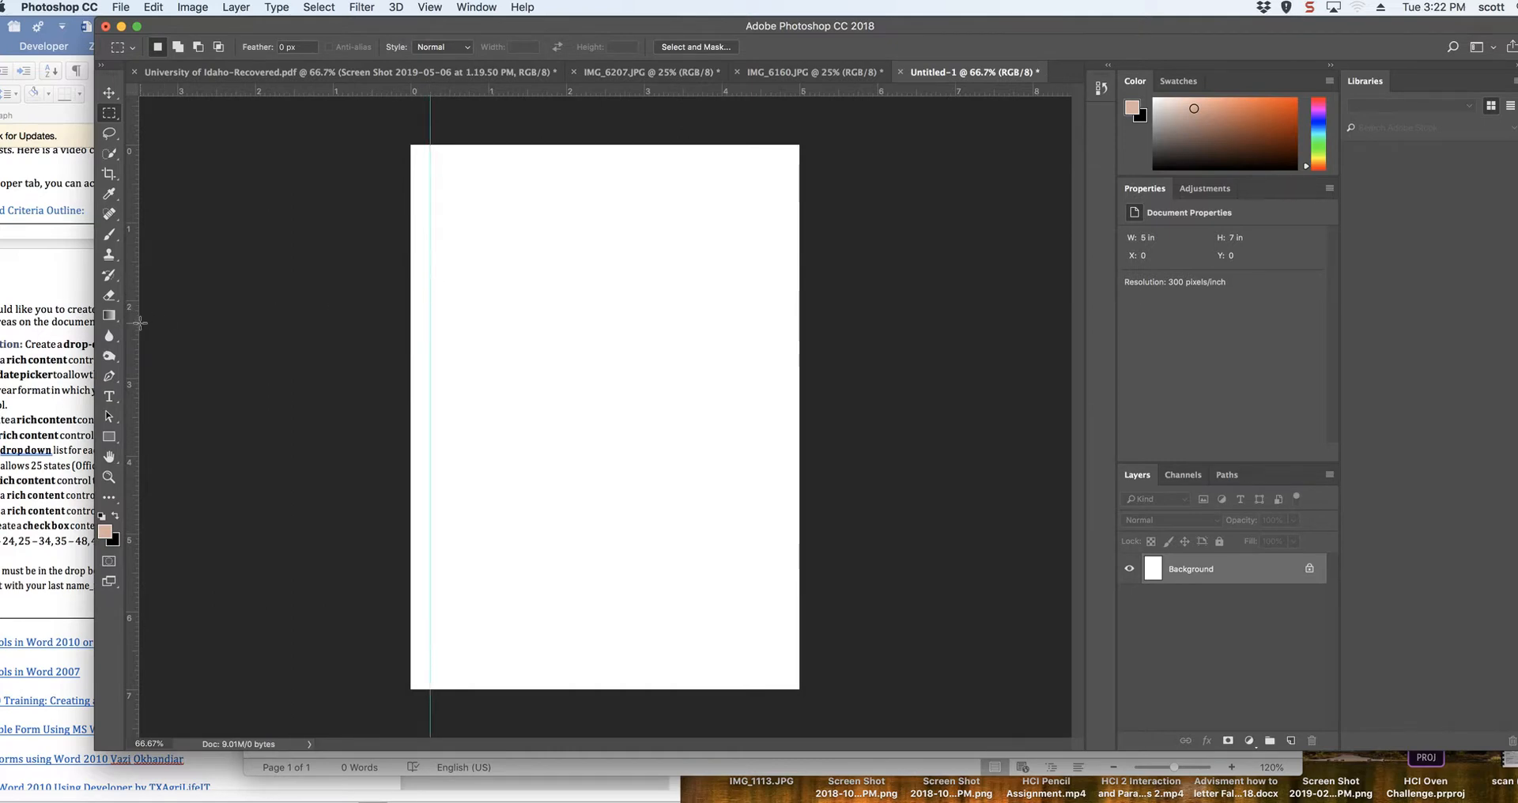
left_click_drag(136, 331, 790, 338)
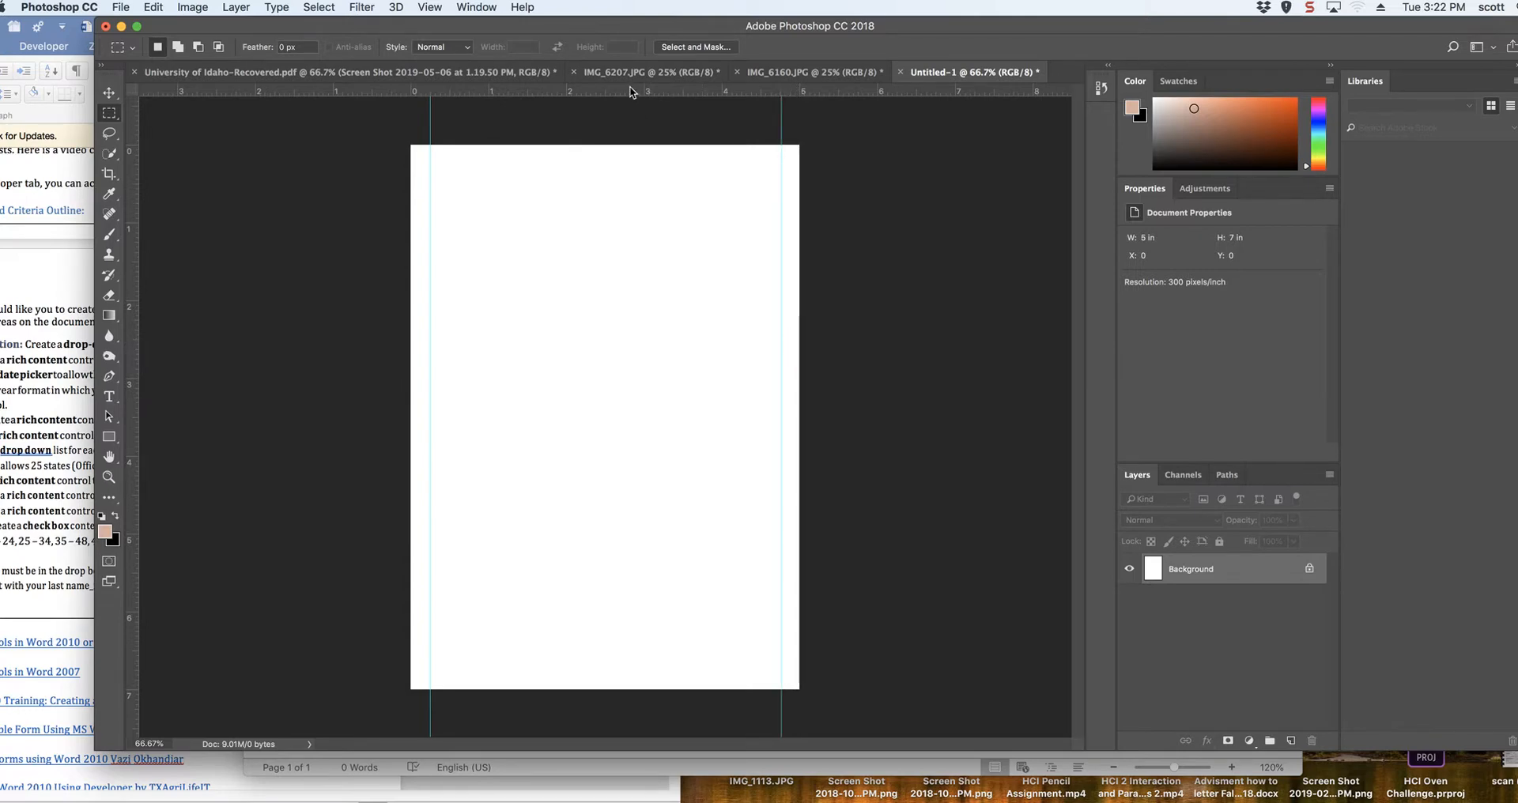
left_click_drag(633, 93, 631, 164)
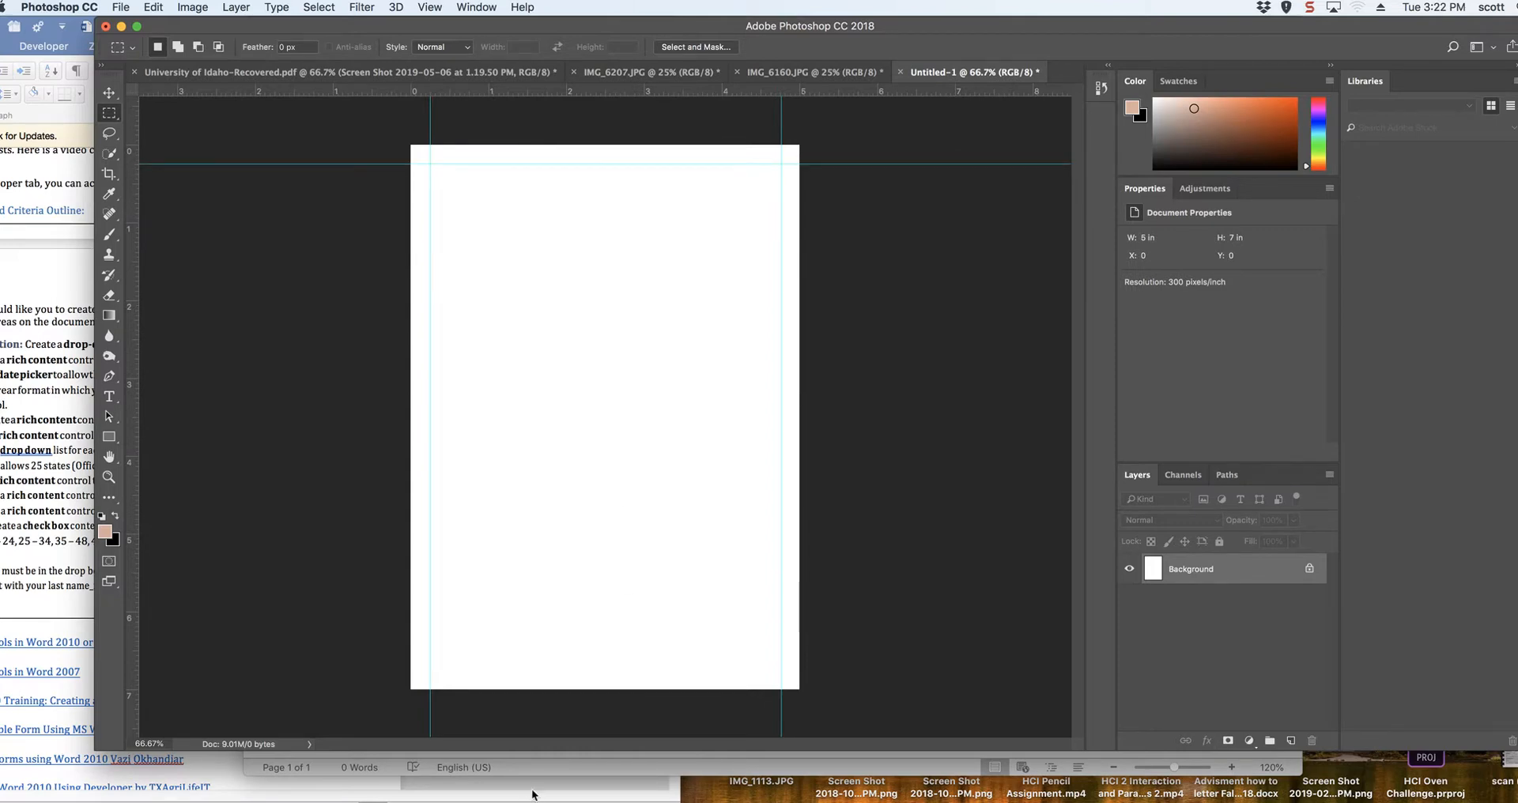
left_click_drag(603, 92, 635, 670)
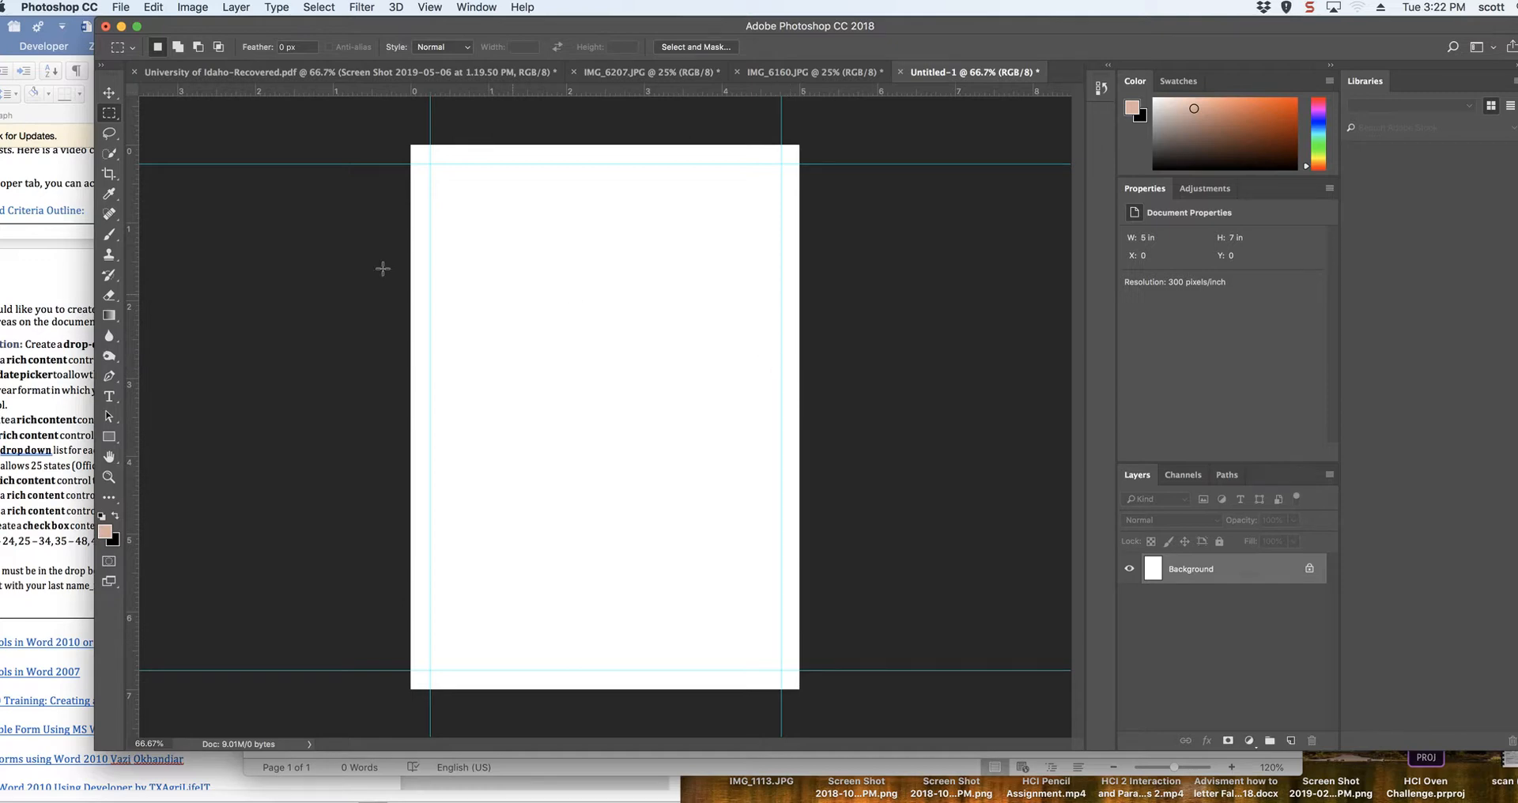
left_click_drag(392, 127, 807, 151)
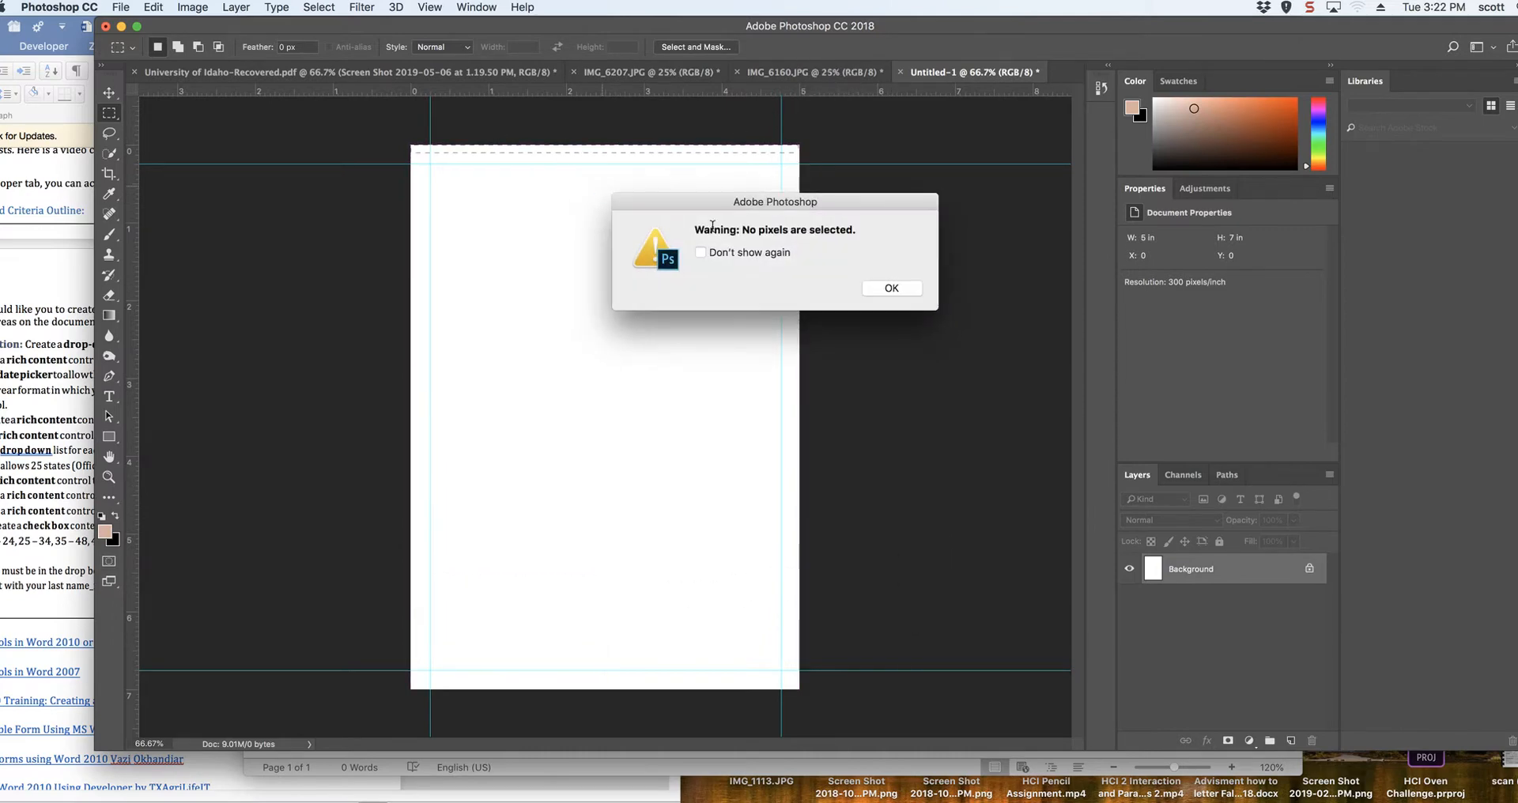
left_click(870, 289)
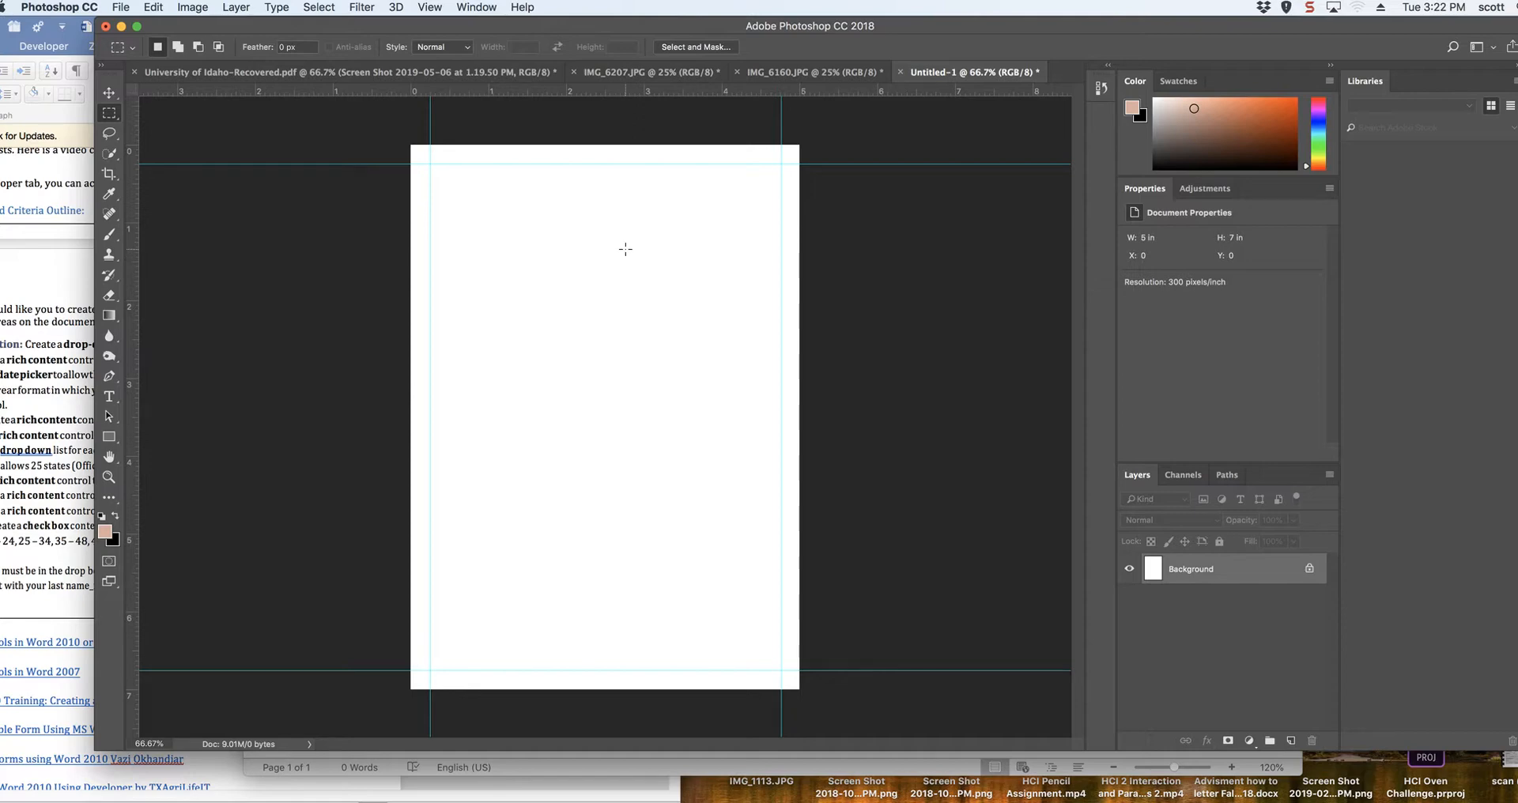
Step: Open the settings for another new document and set its width to 5.25 inches
left_click(120, 8)
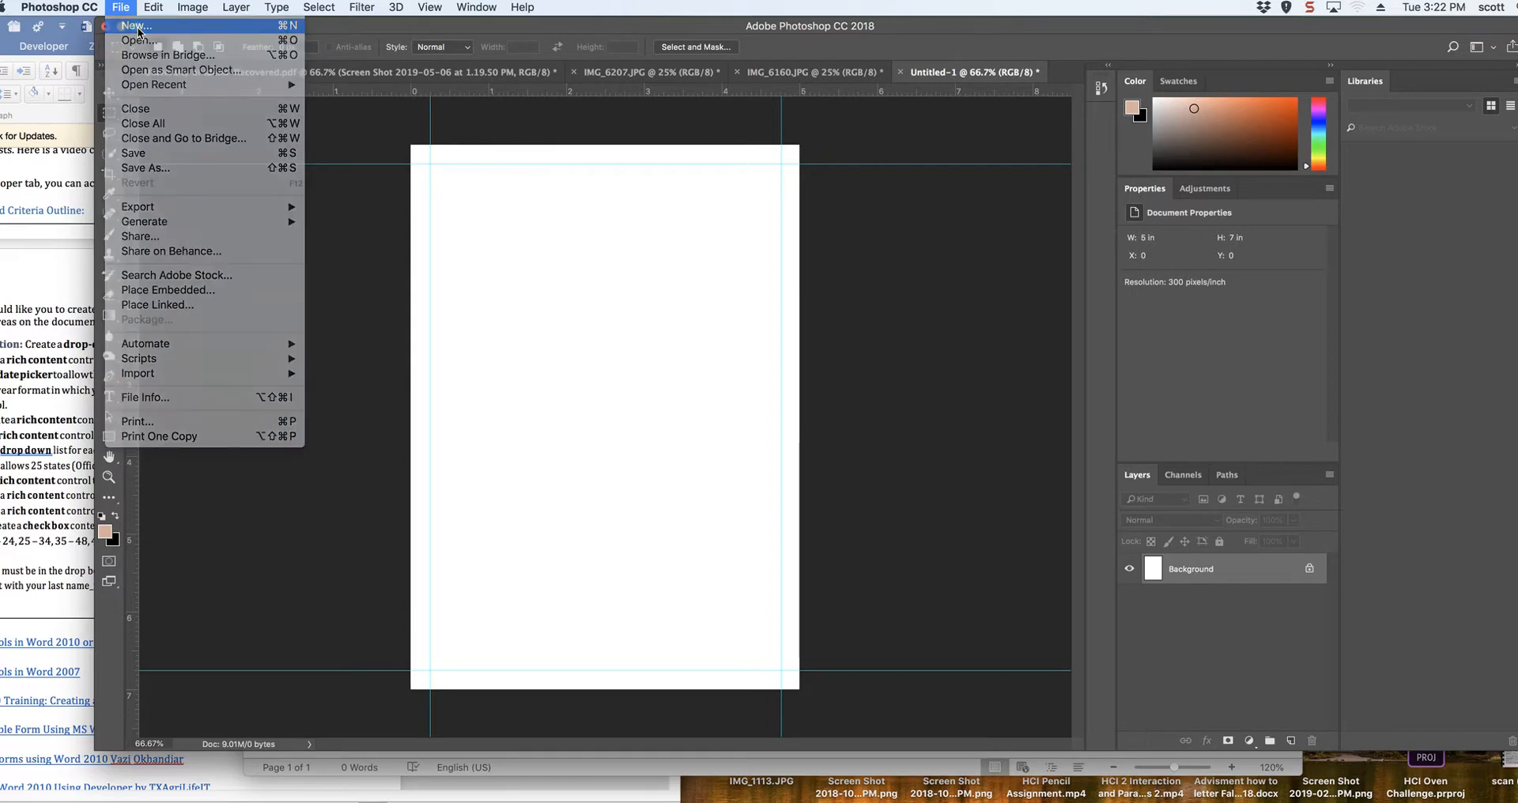
left_click(518, 234)
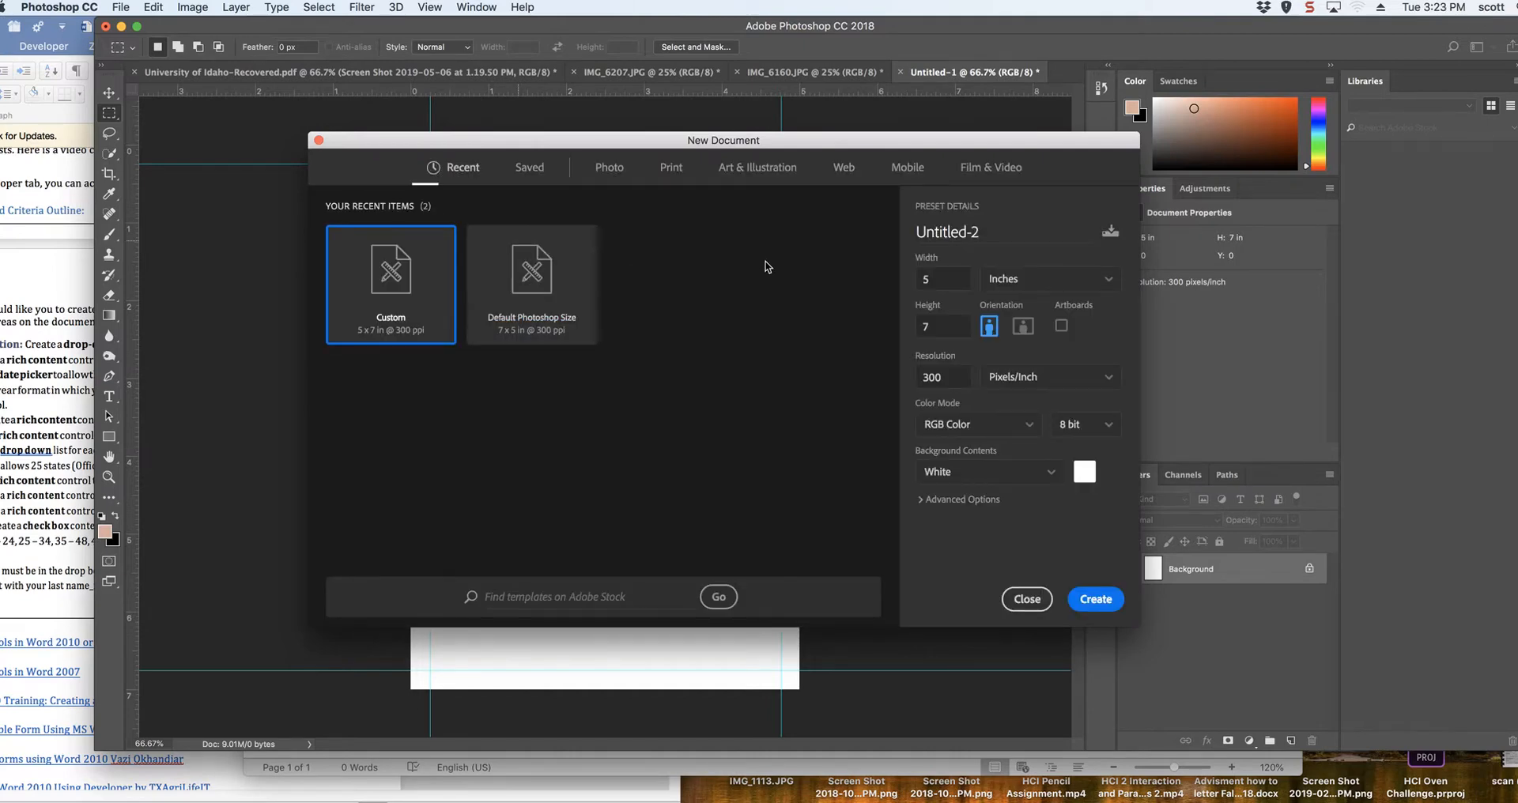
left_click(937, 280)
left_click(936, 282)
type(".5")
type("25")
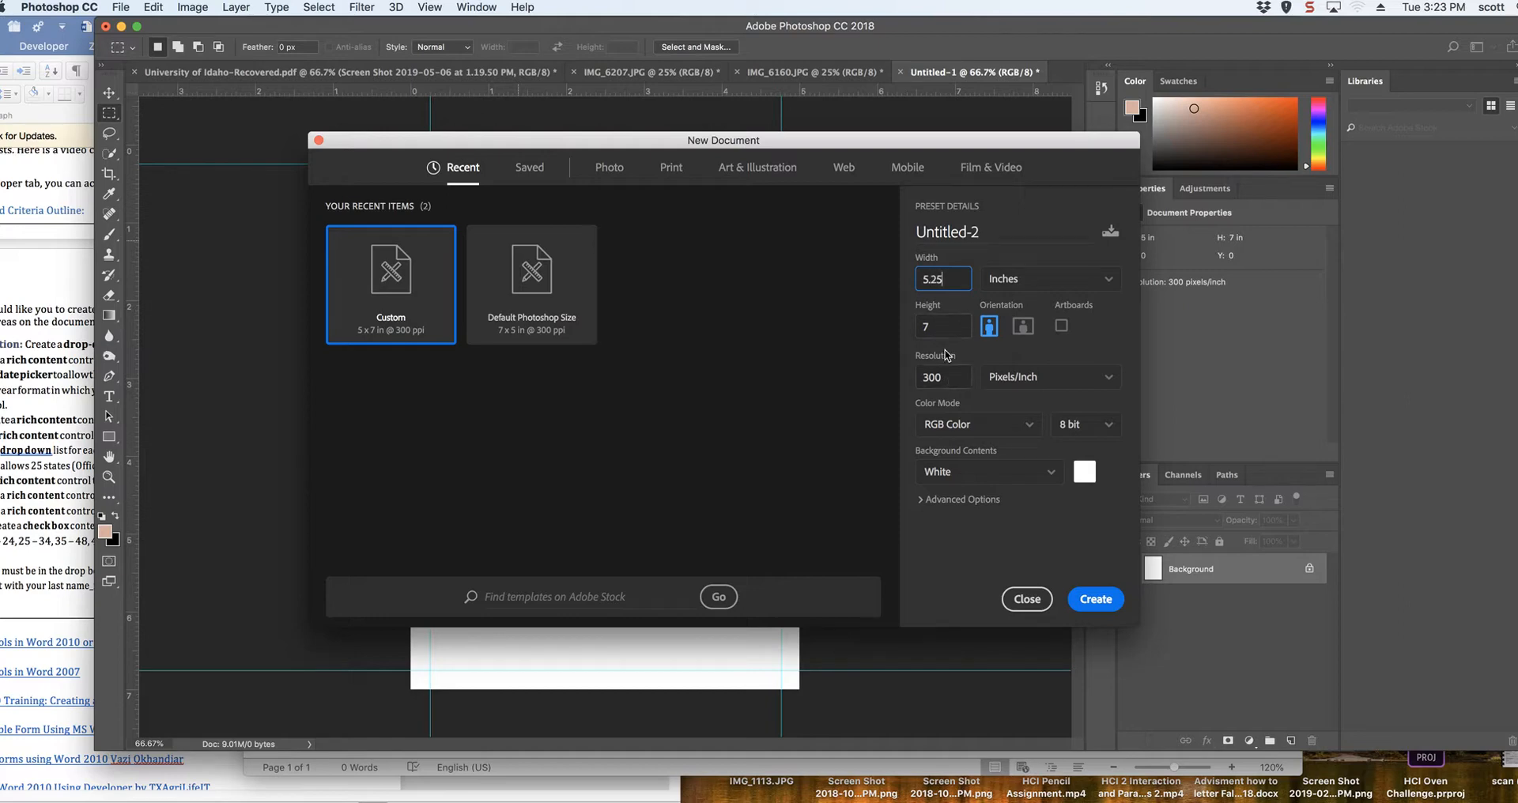
Step: Set the new document's height to 7.25 inches and create it in portrait orientation
key("Tab")
key("BackSpace")
key("Down")
key("Left")
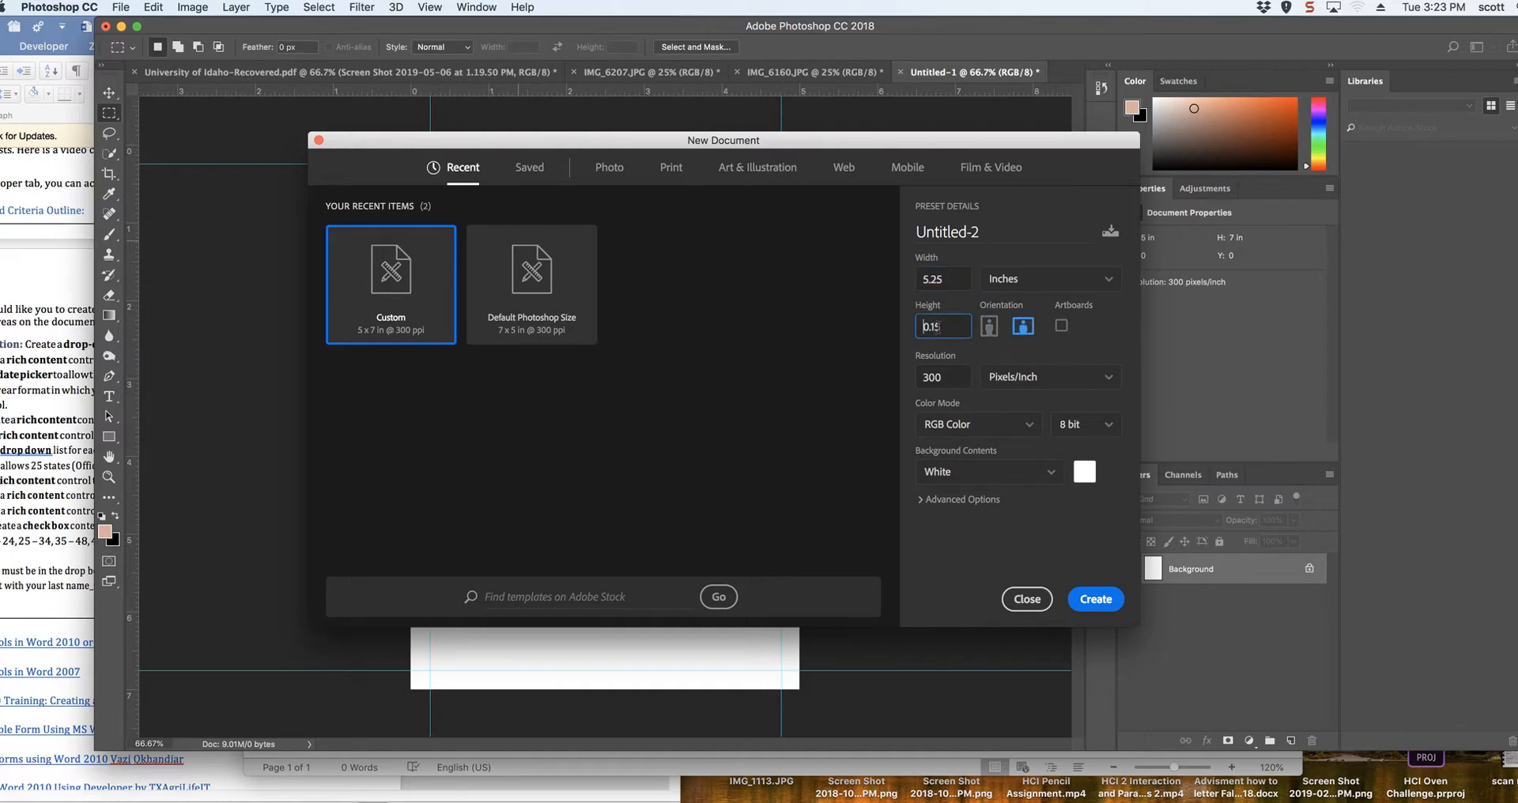
type("7")
key("BackSpace")
left_click(1096, 598)
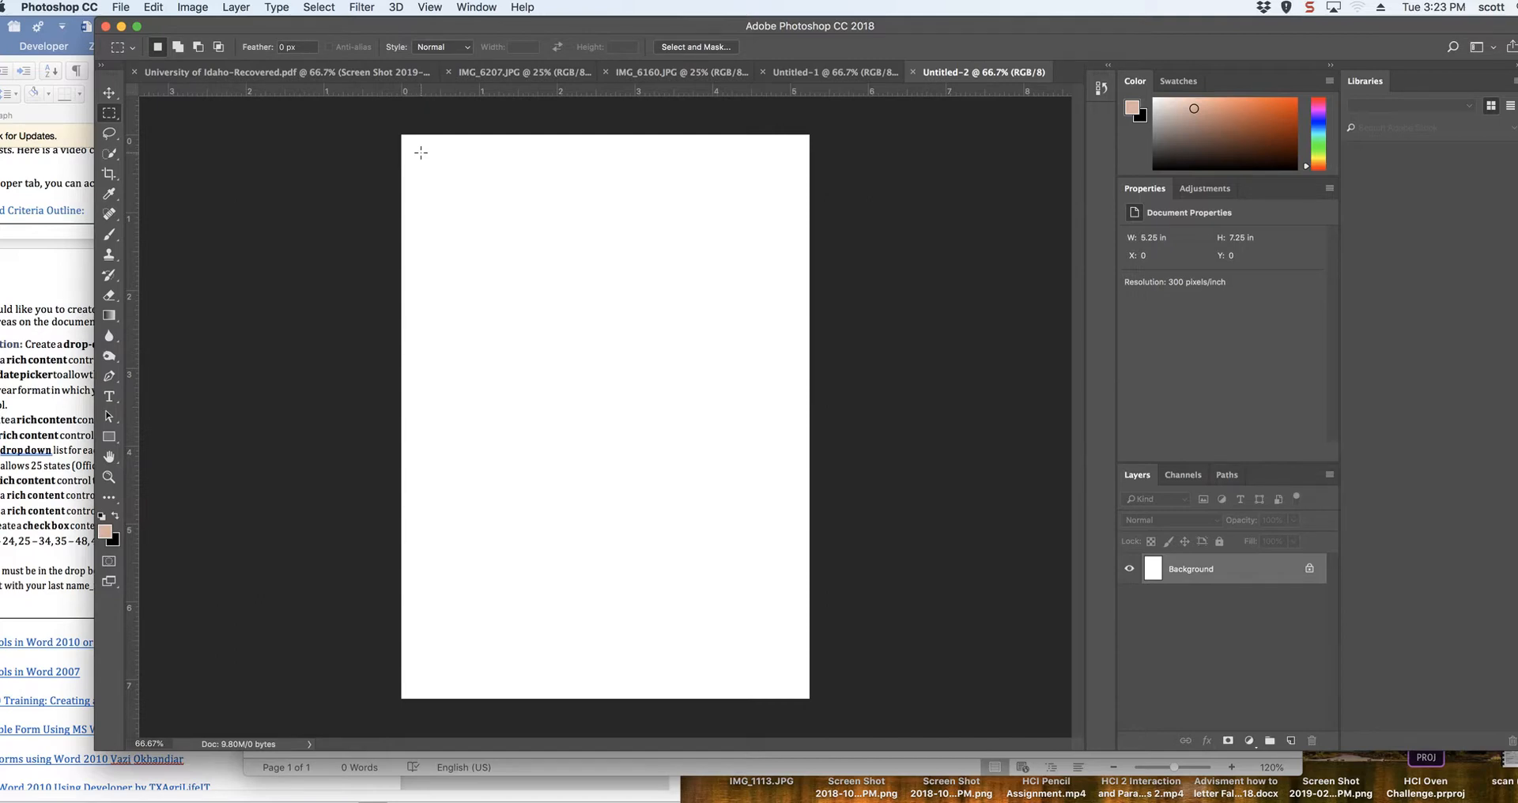
Step: Draw a white rectangle shape of about 1441 by 2022 px just inside the page edges
left_click_drag(533, 311, 791, 679)
left_click(505, 253)
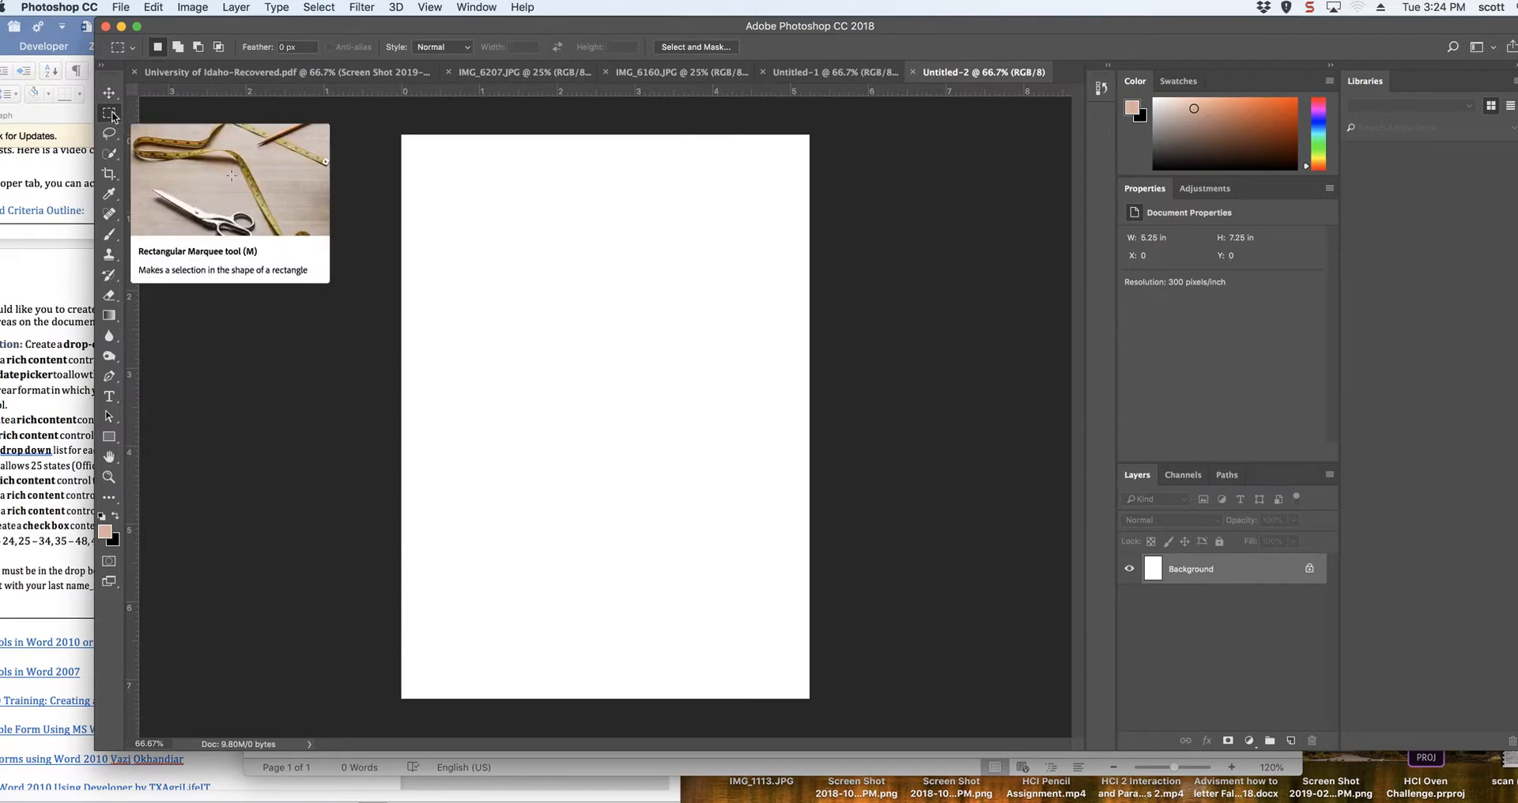
left_click(110, 436)
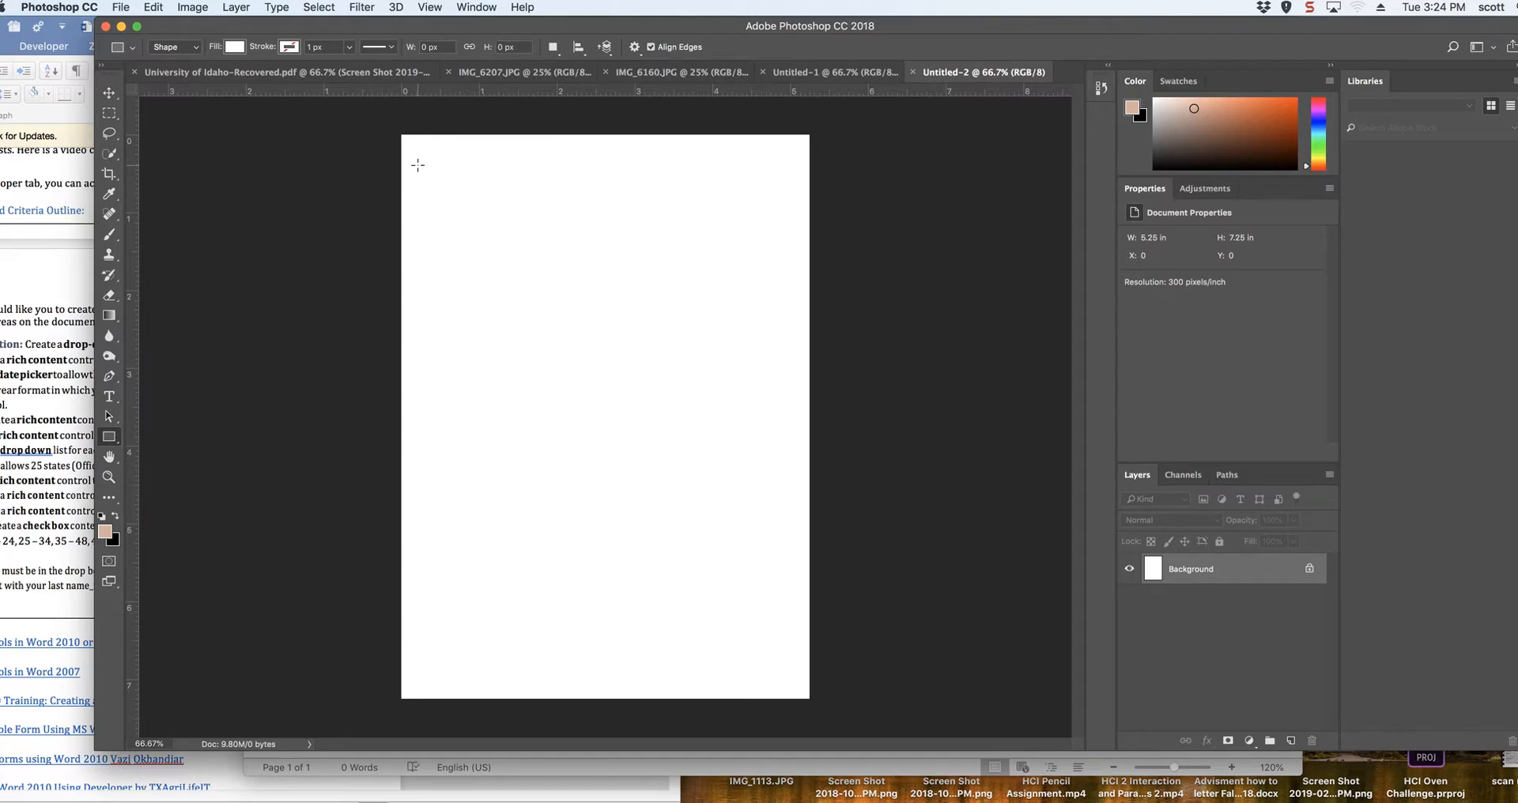
left_click_drag(417, 155, 792, 679)
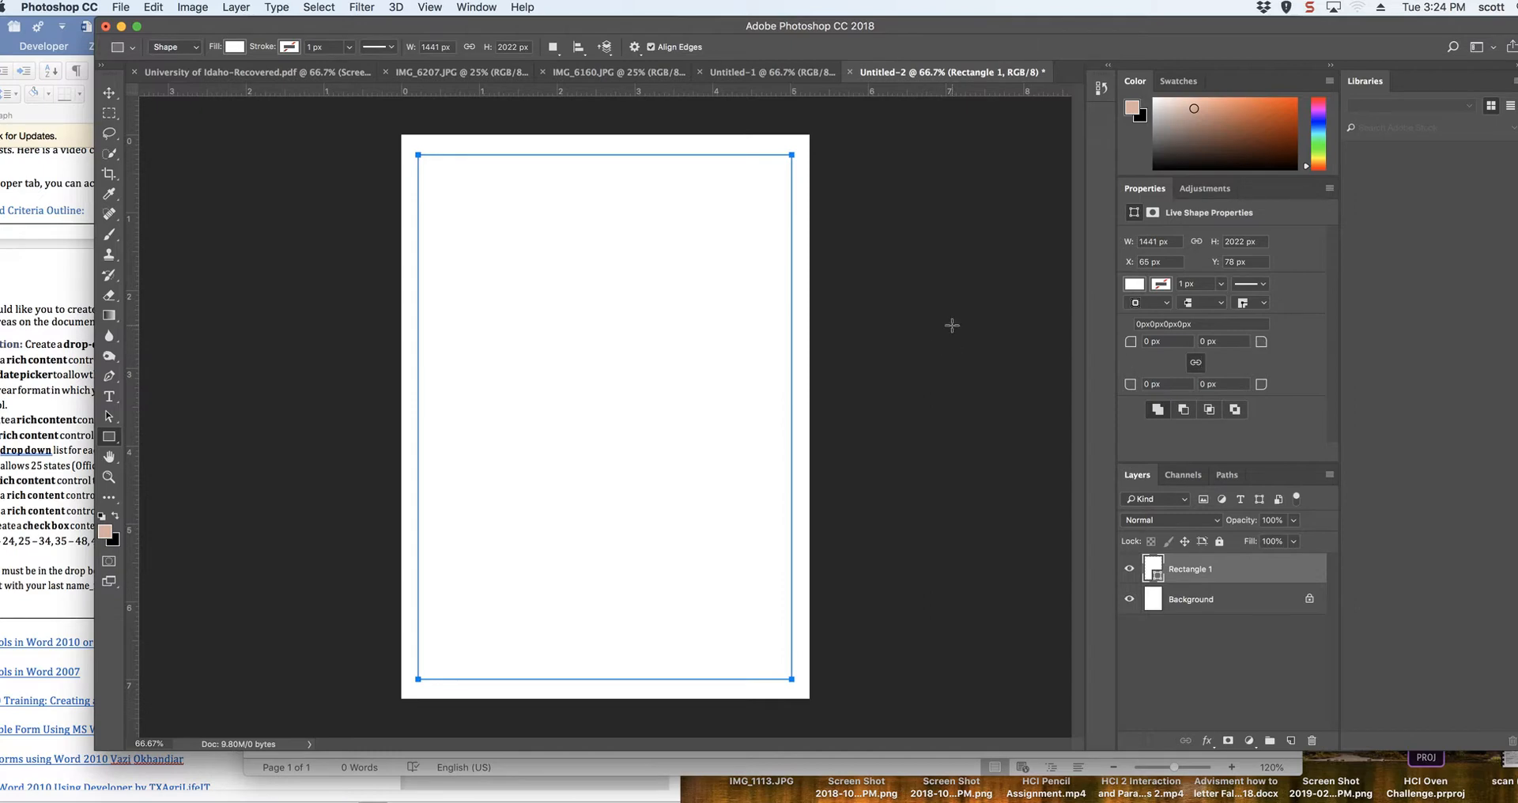
left_click(708, 332)
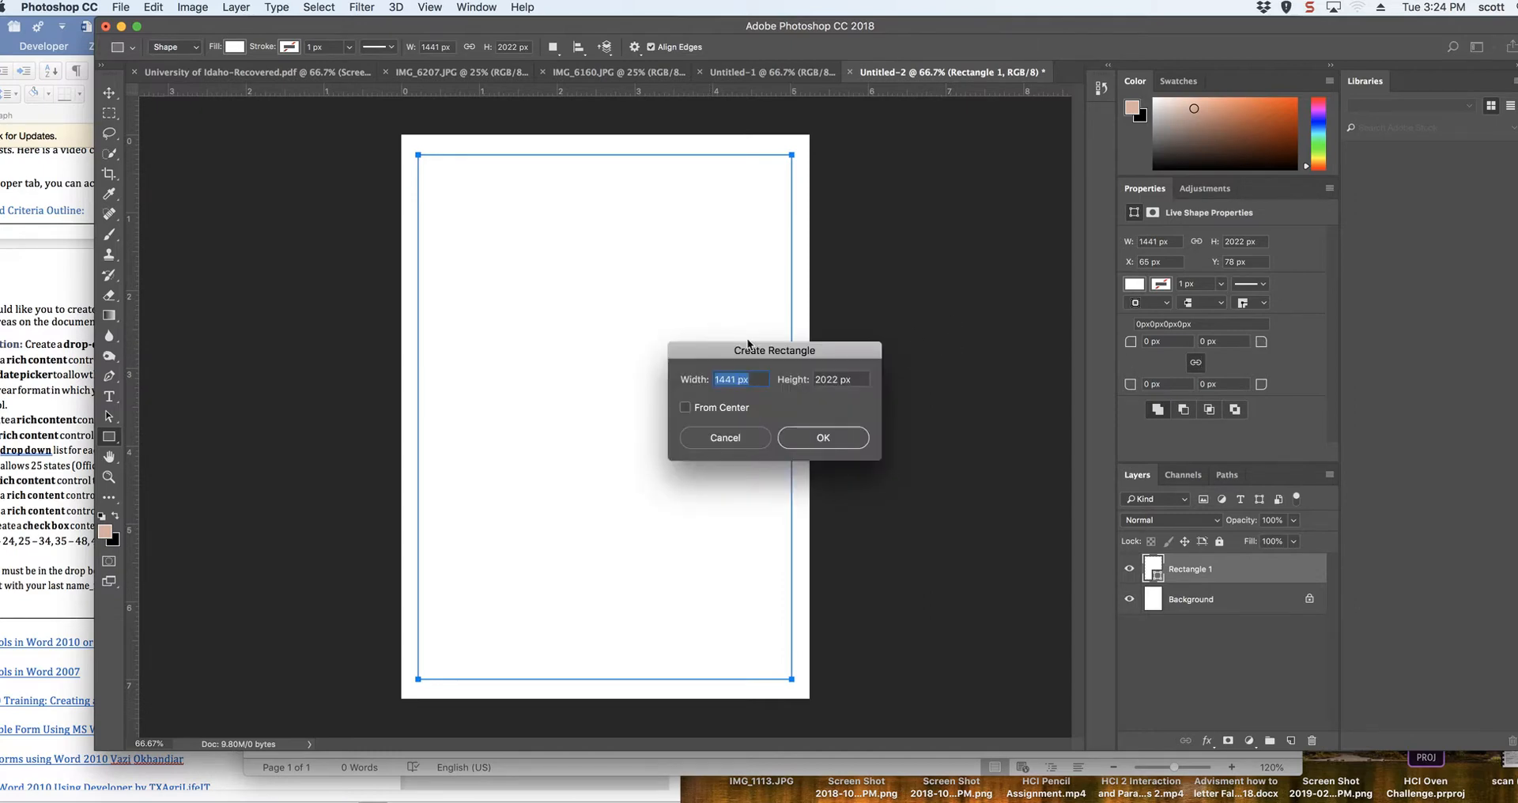
left_click(822, 439)
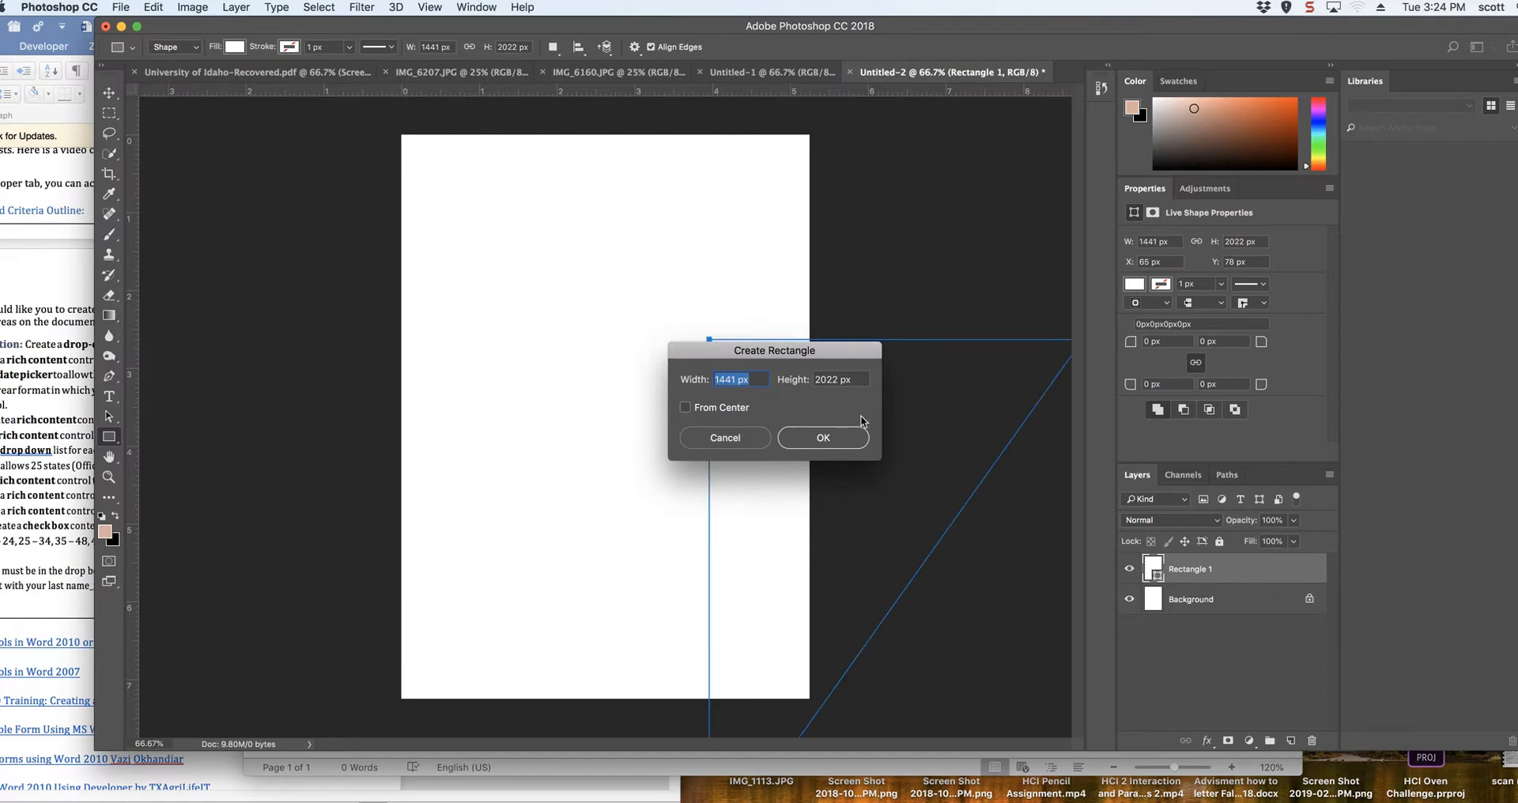
key("super+z")
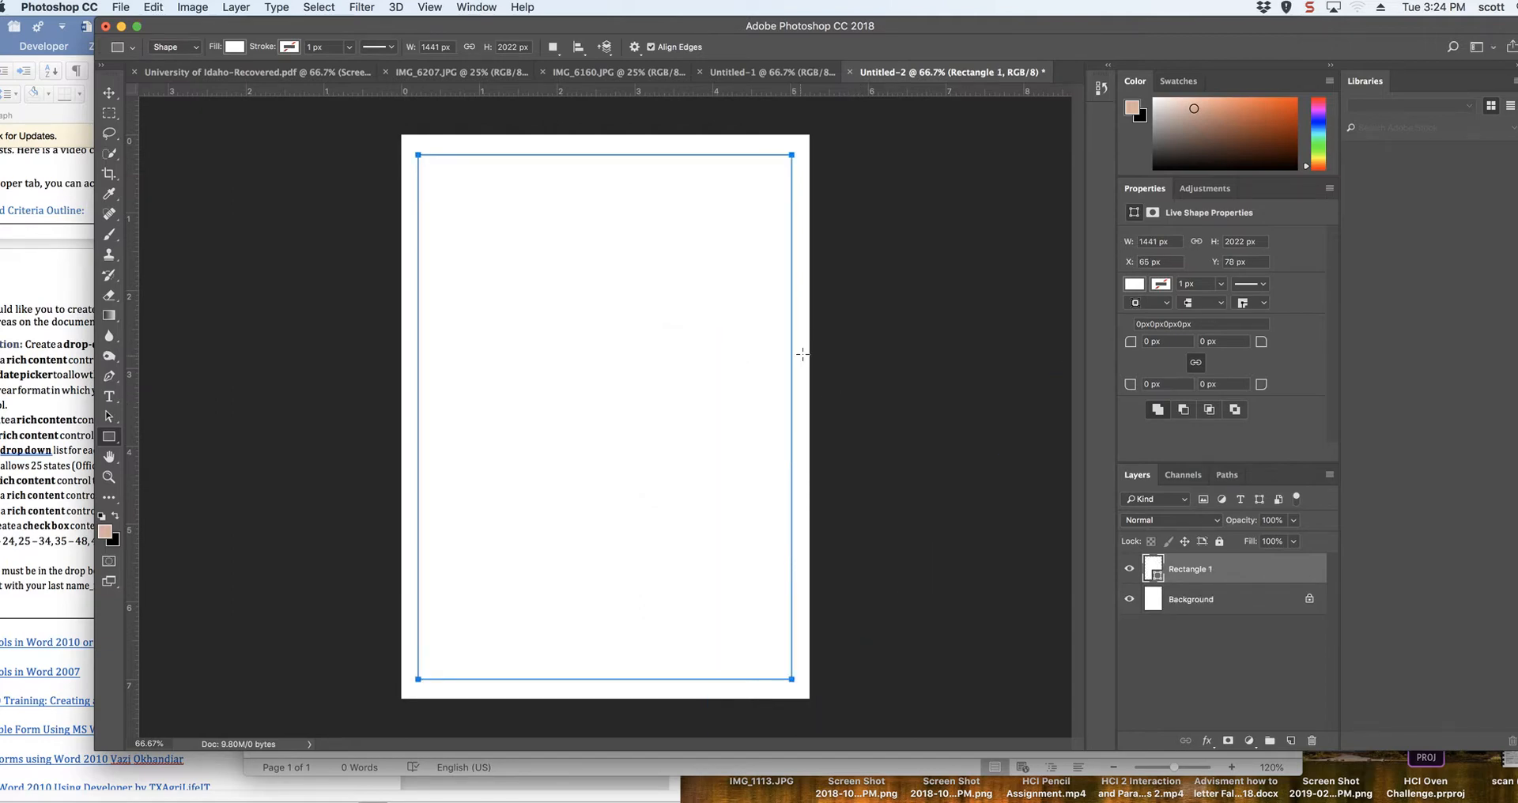
left_click(944, 352)
left_click(721, 440)
Step: In the 5 by 7 inch document, add horizontal guides at about 0.5, 0.75, 1, 1.25 and 1.5 inches from the top
left_click(109, 100)
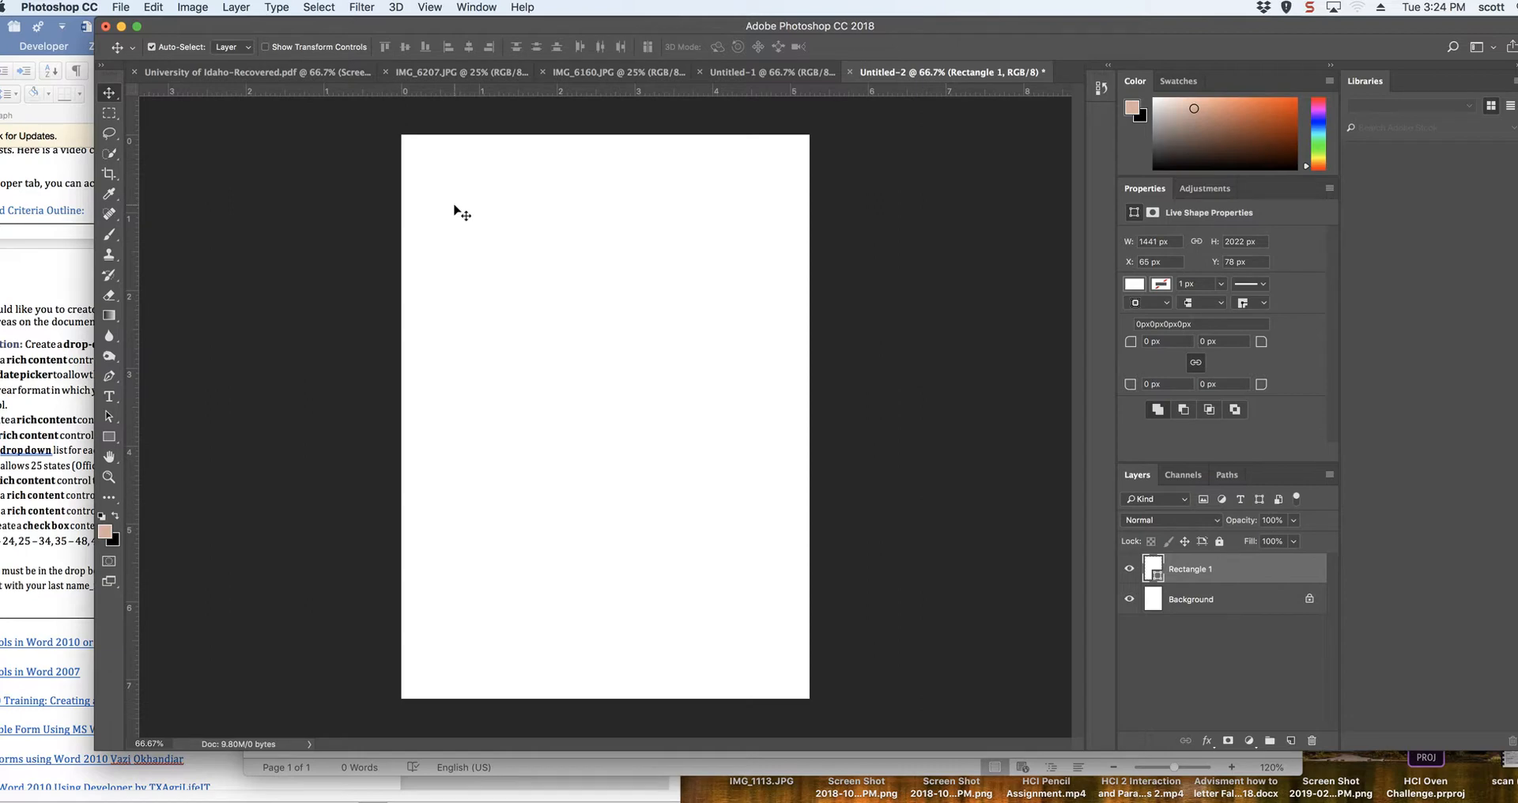
left_click(783, 70)
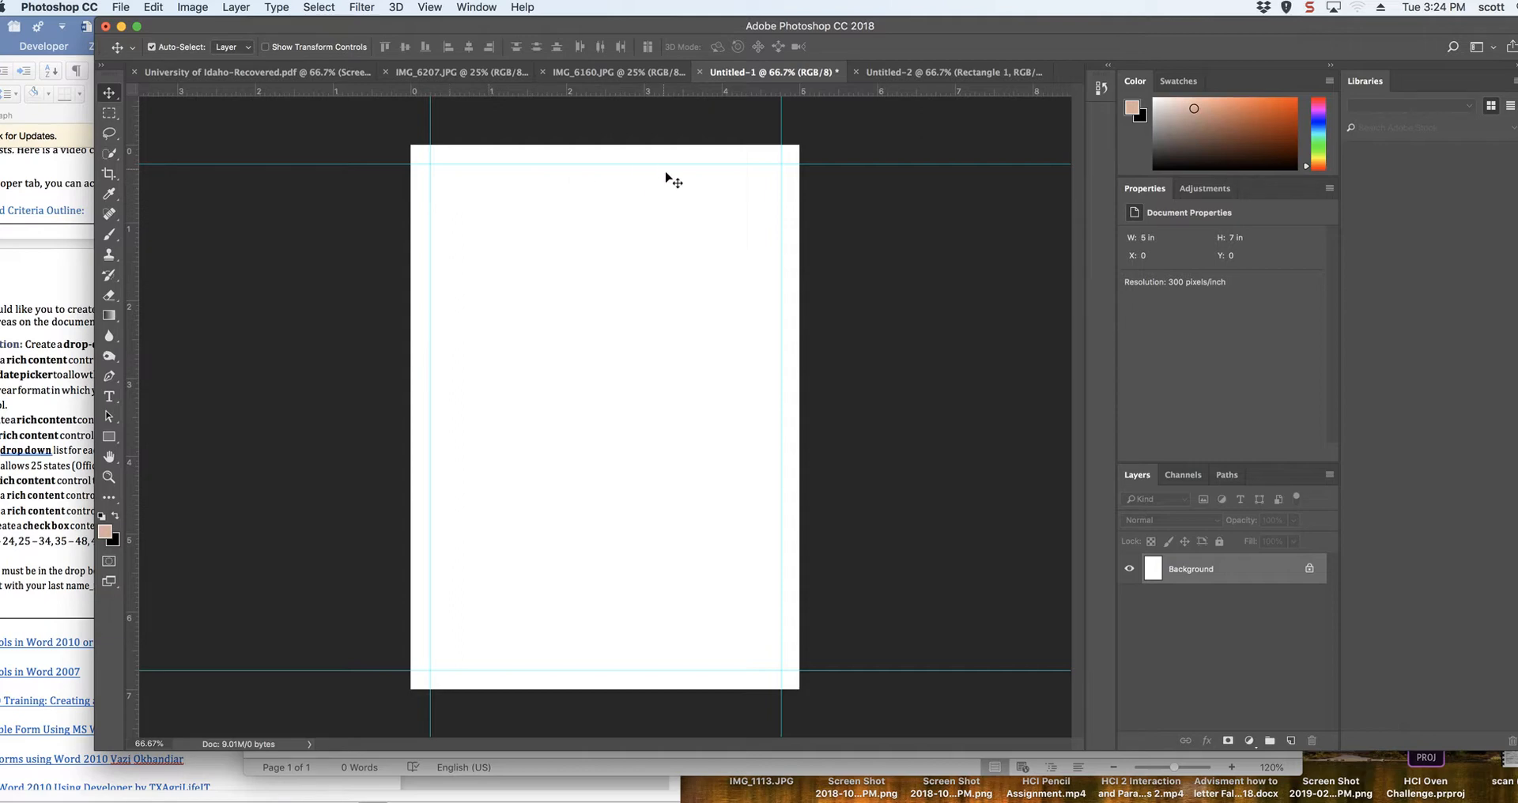
left_click_drag(503, 95, 511, 185)
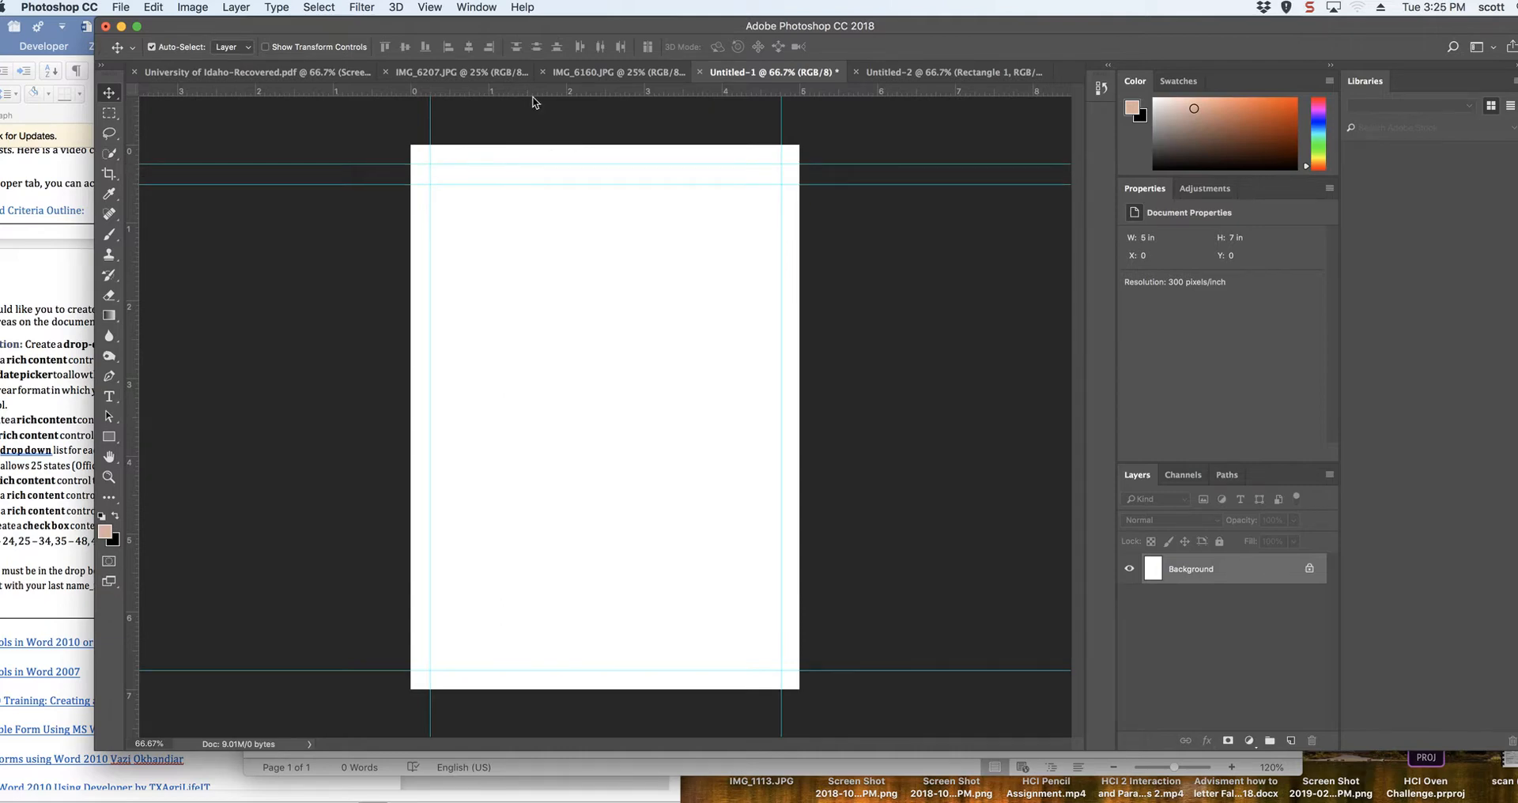
left_click_drag(546, 91, 561, 204)
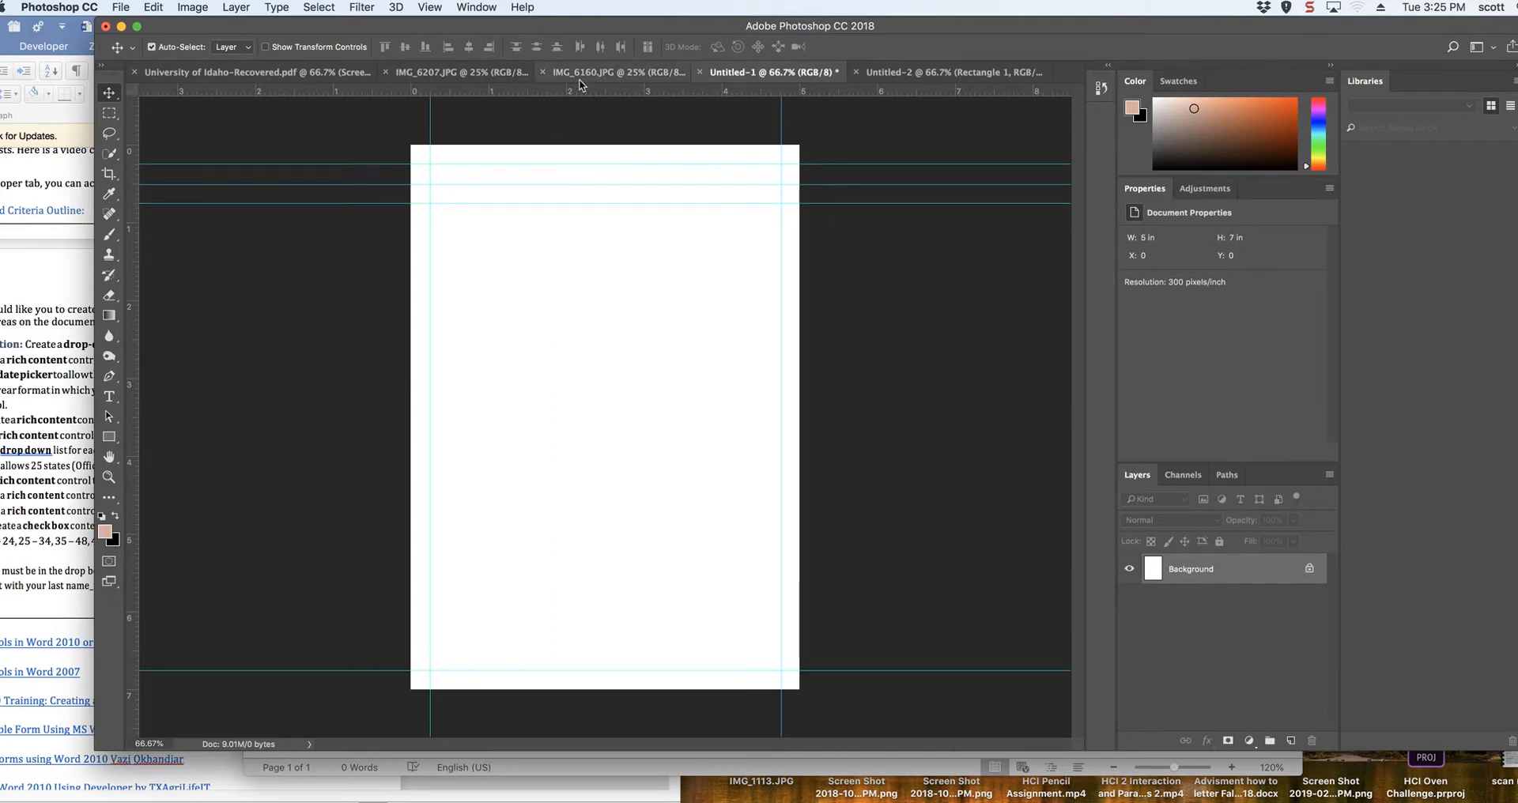
left_click_drag(586, 98, 592, 223)
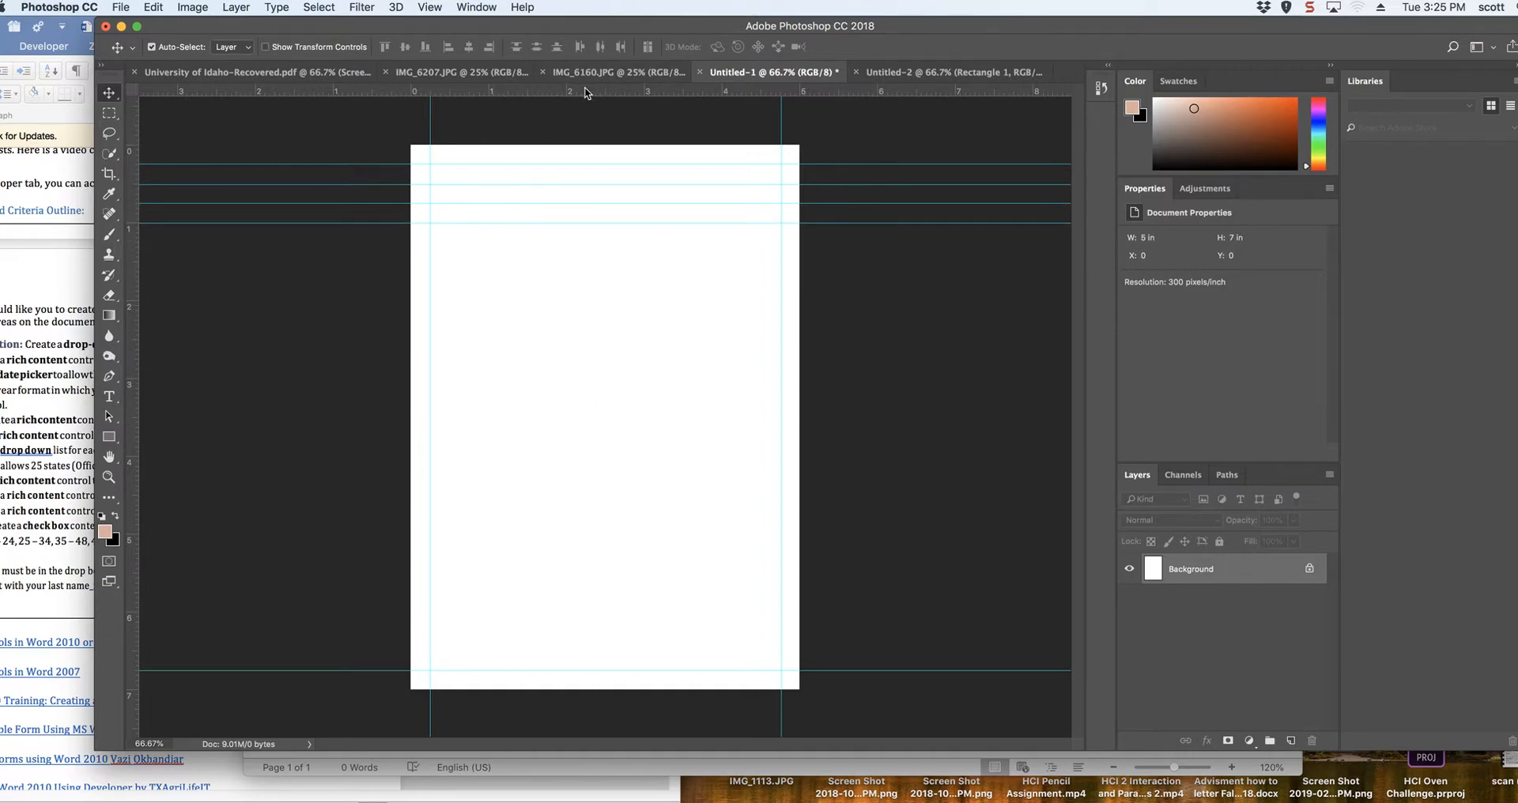
left_click_drag(589, 93, 598, 243)
left_click_drag(607, 93, 613, 262)
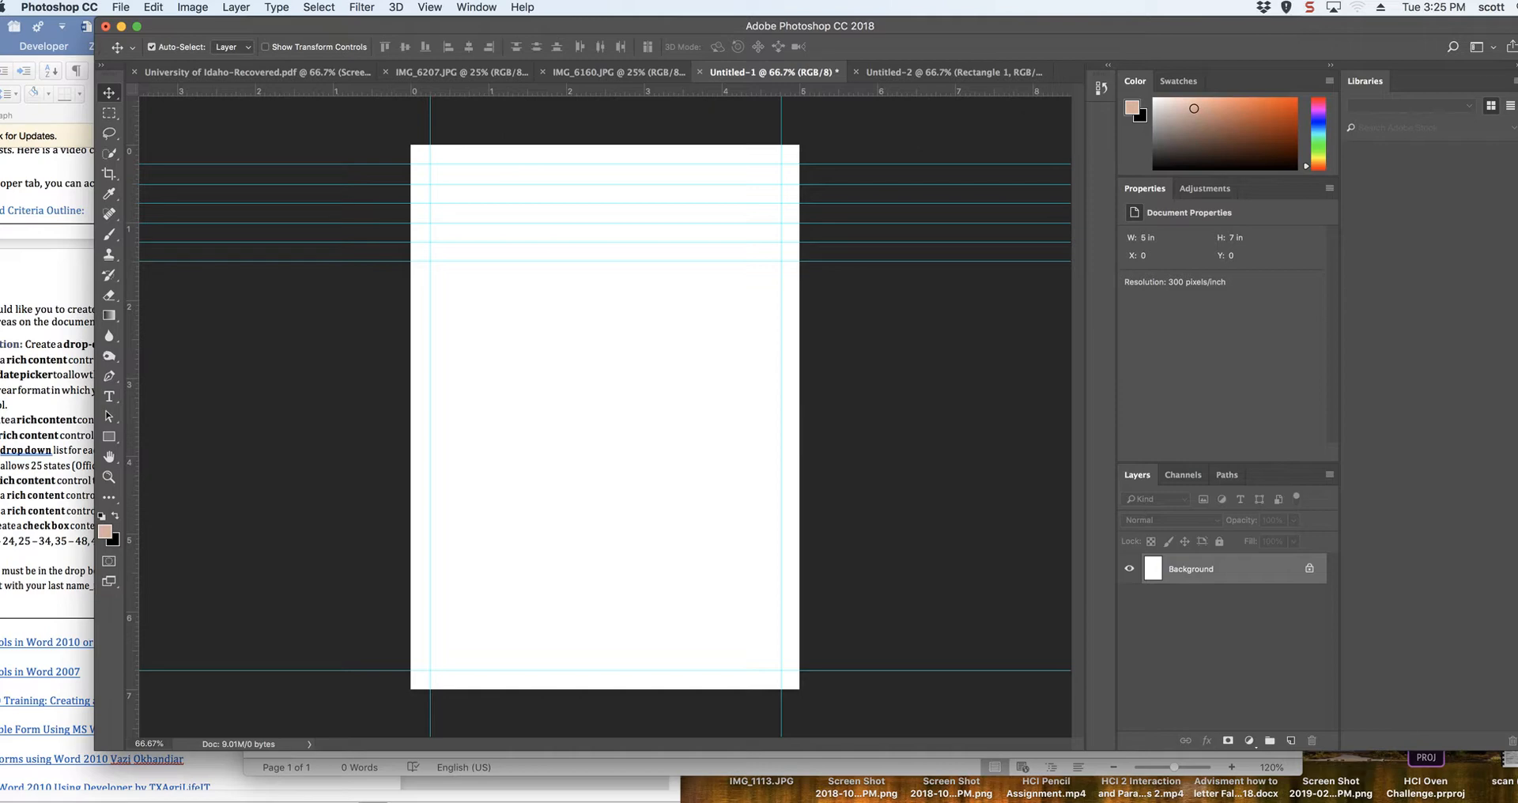
Step: Hide Photoshop to return to the blank Word document and display its developer form controls
key("super+h")
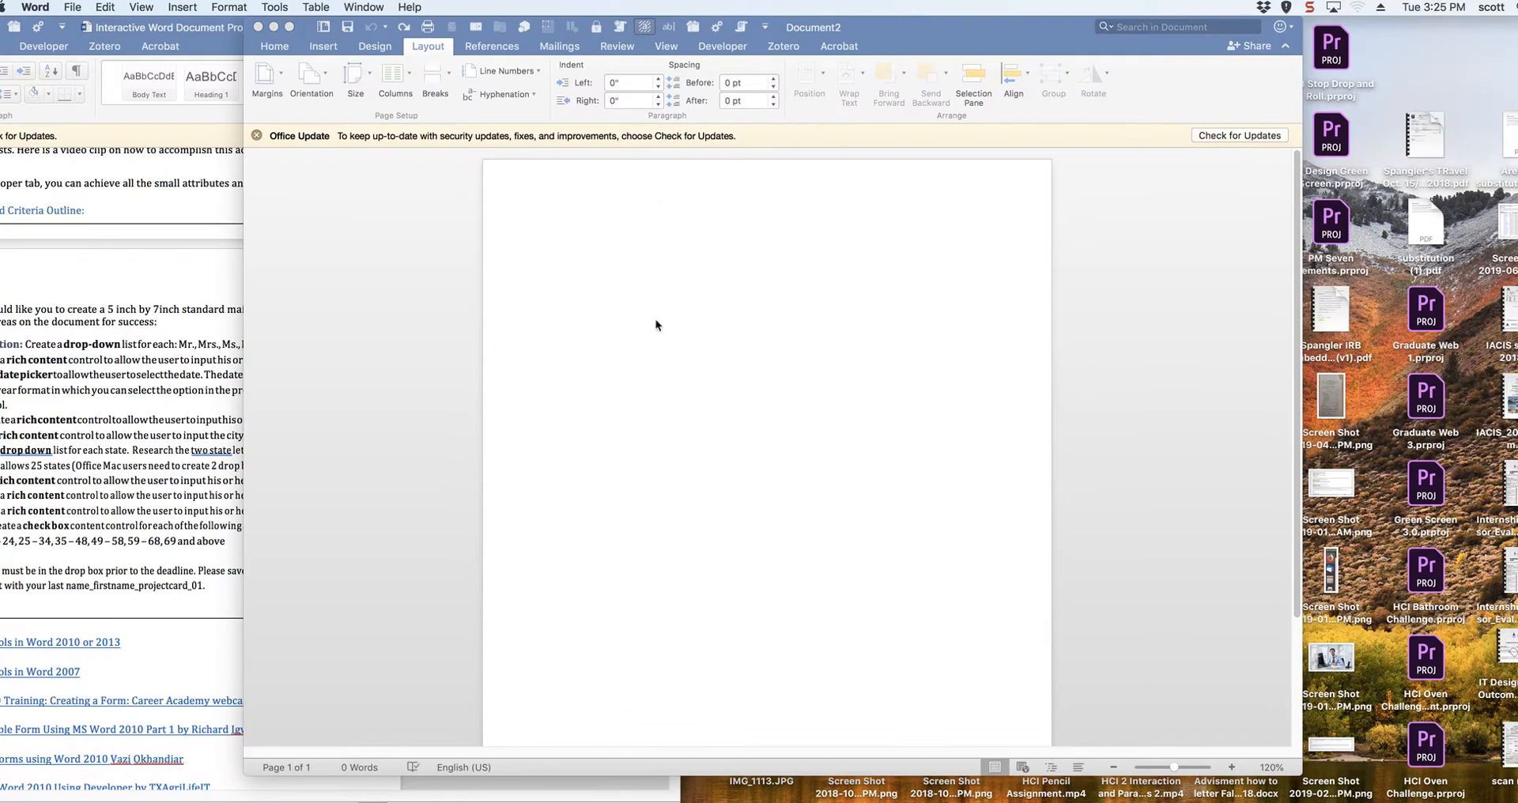
left_click_drag(920, 35, 980, 35)
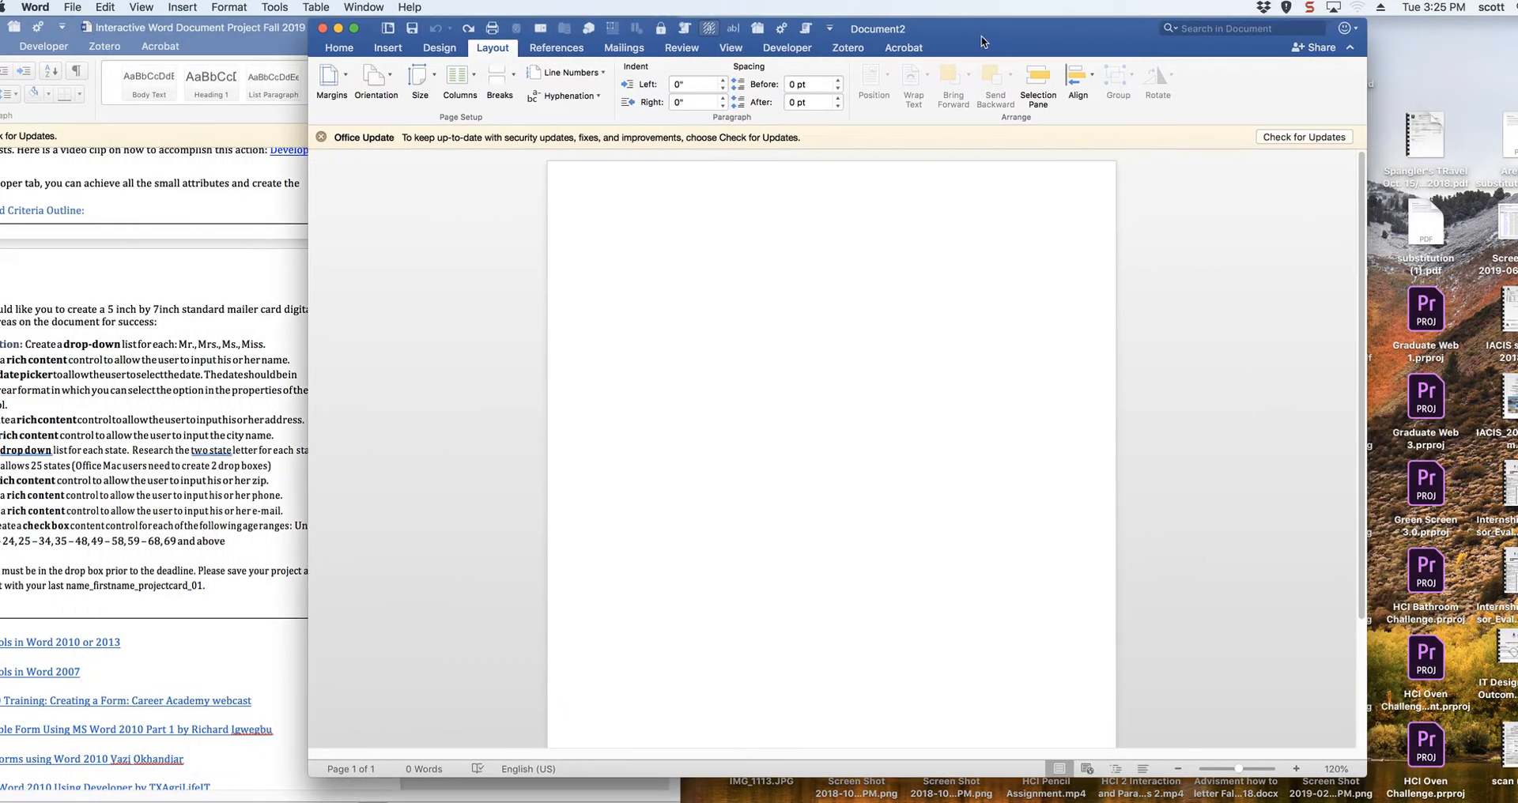
left_click(786, 49)
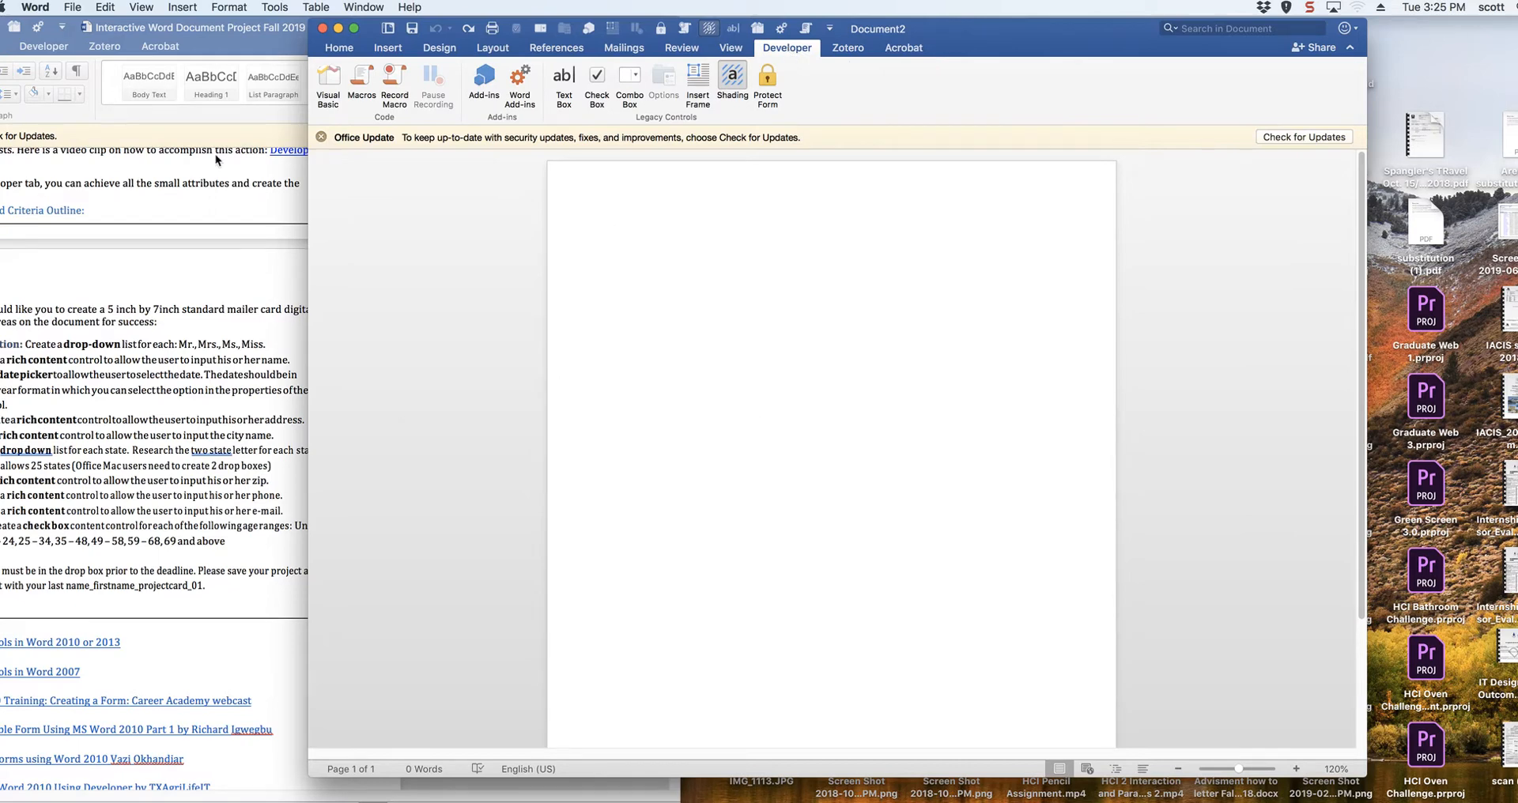
Step: Arrange the project instructions and the blank document side by side so the numbered criteria are readable
left_click(204, 24)
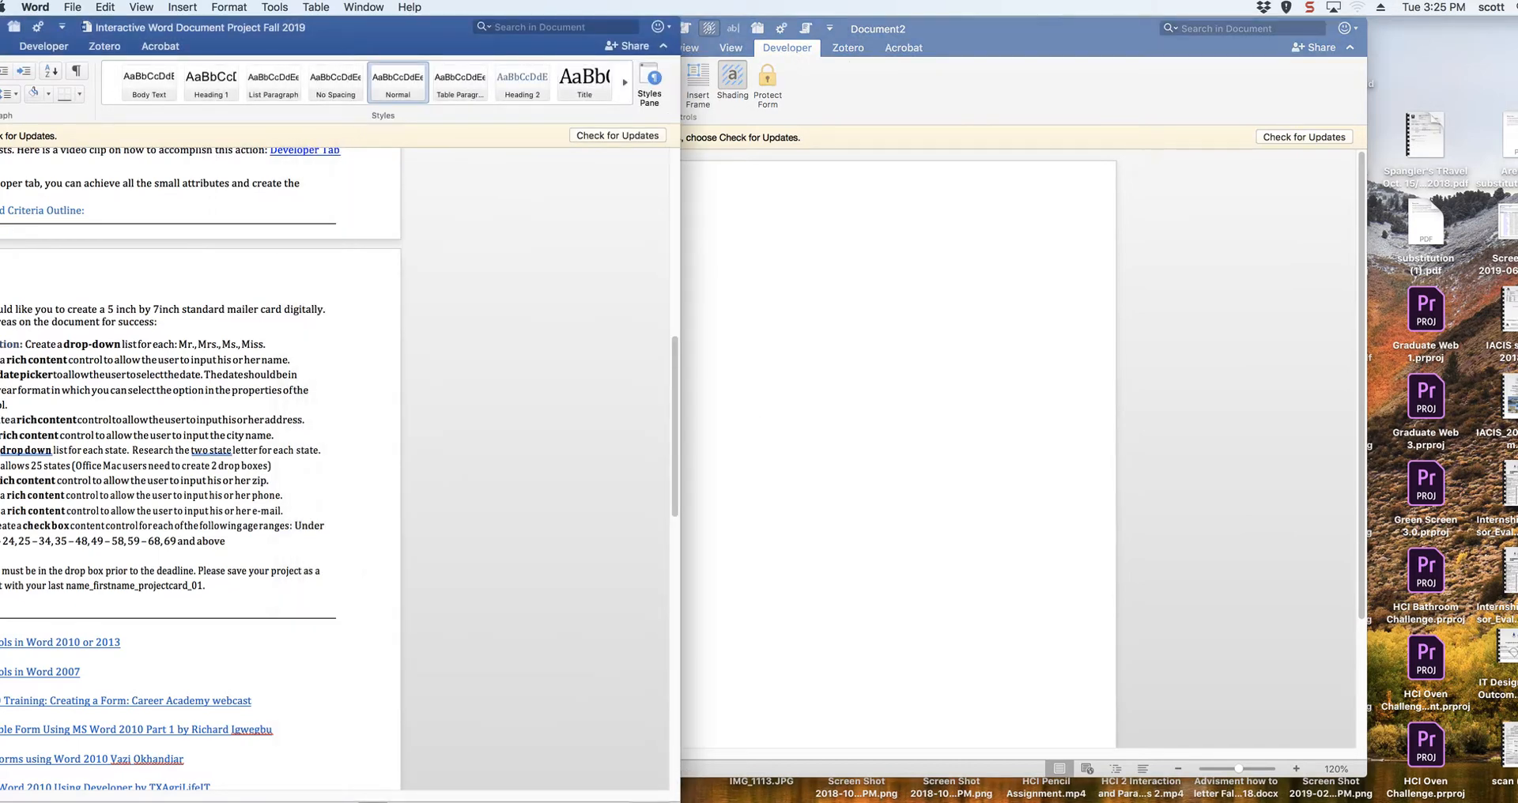
left_click_drag(616, 782, 415, 802)
left_click_drag(224, 20, 452, 20)
double_click(1030, 19)
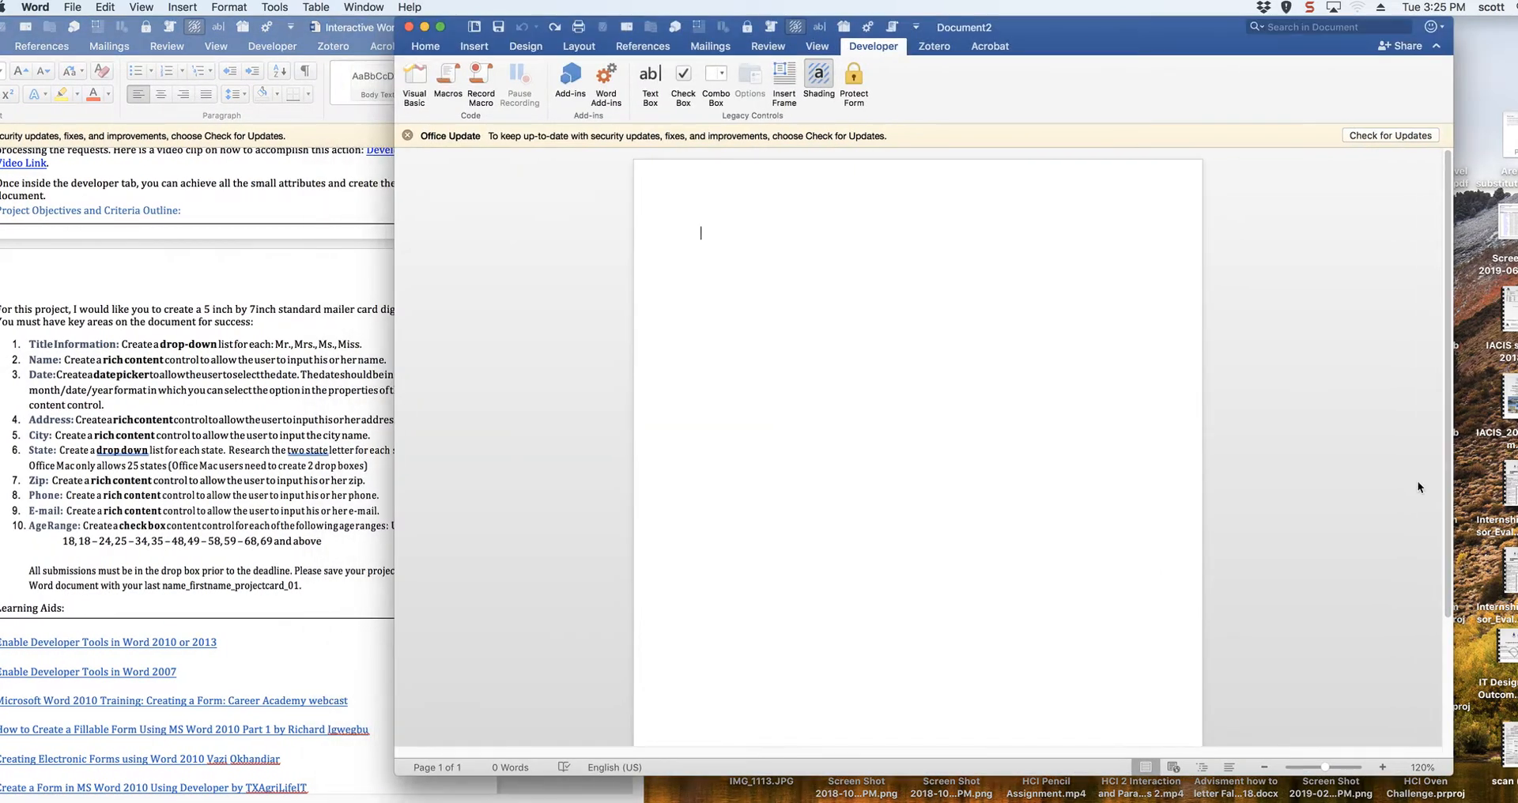
Step: Copy the Title Information label from the project criteria into the blank document and follow it with a colon
left_click_drag(1448, 771, 1153, 800)
left_click_drag(1031, 19, 1285, 19)
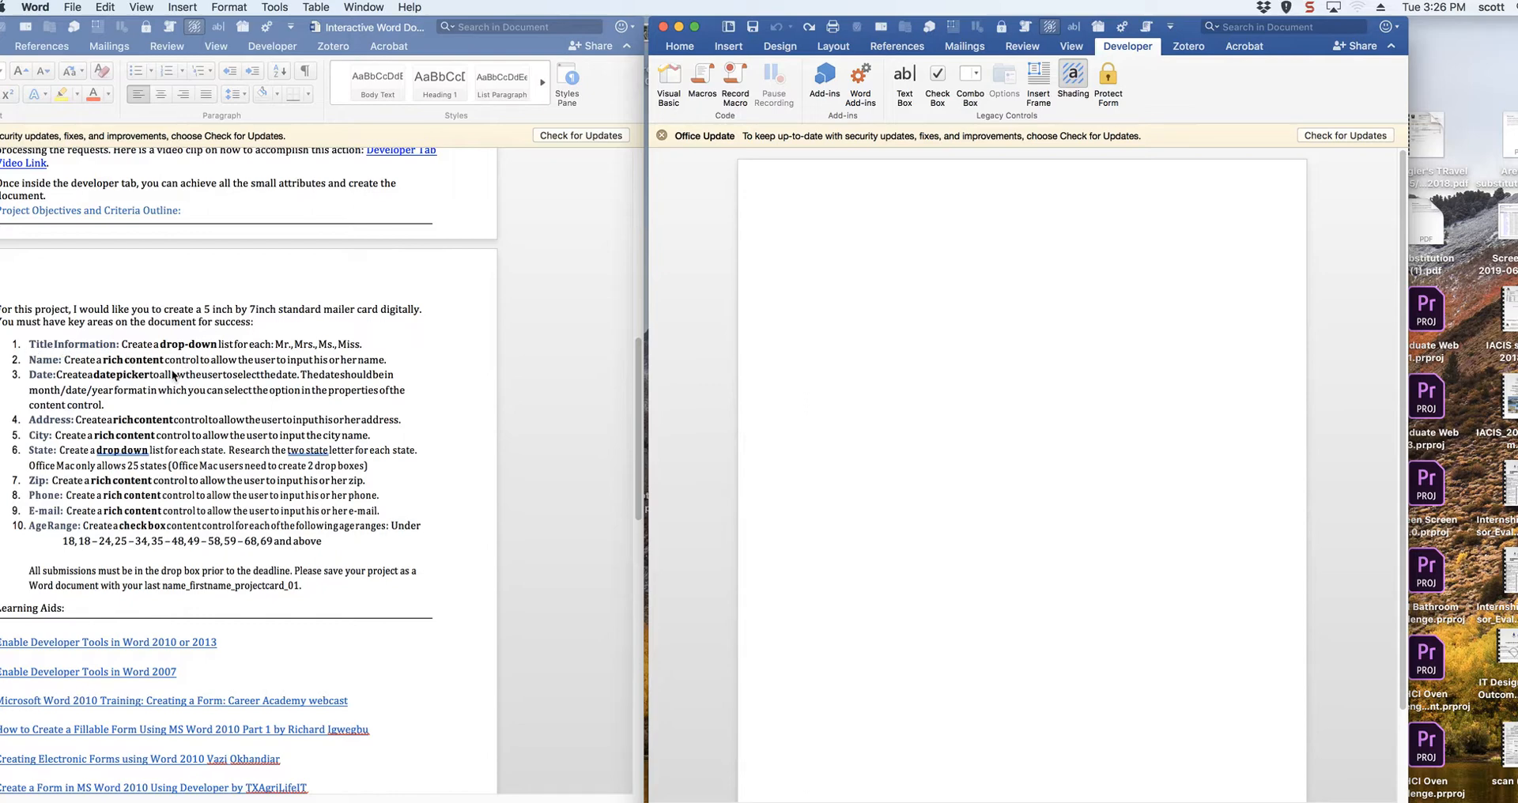
left_click(119, 360)
left_click_drag(37, 345, 97, 345)
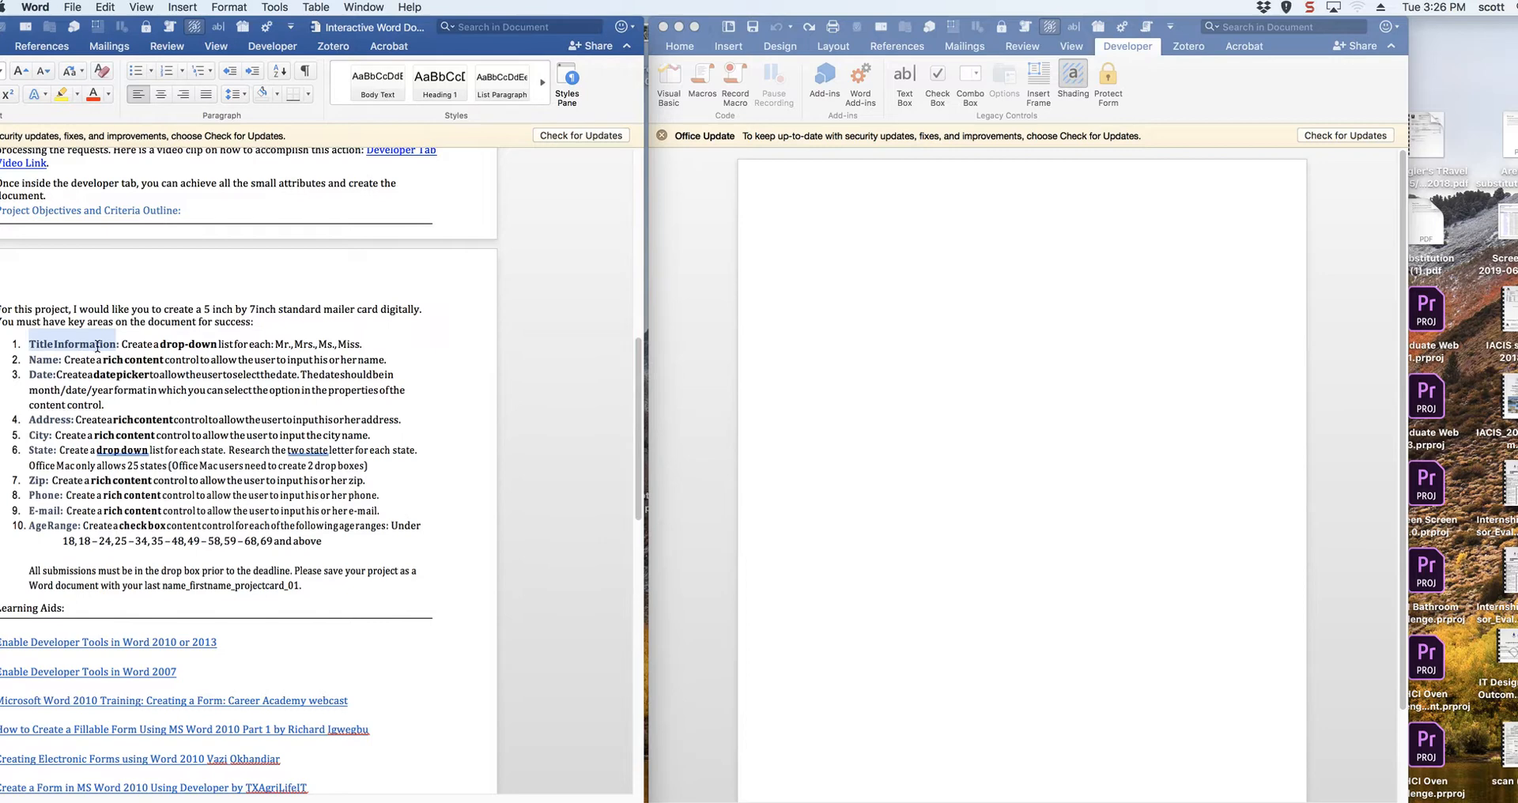
left_click_drag(97, 346, 97, 345)
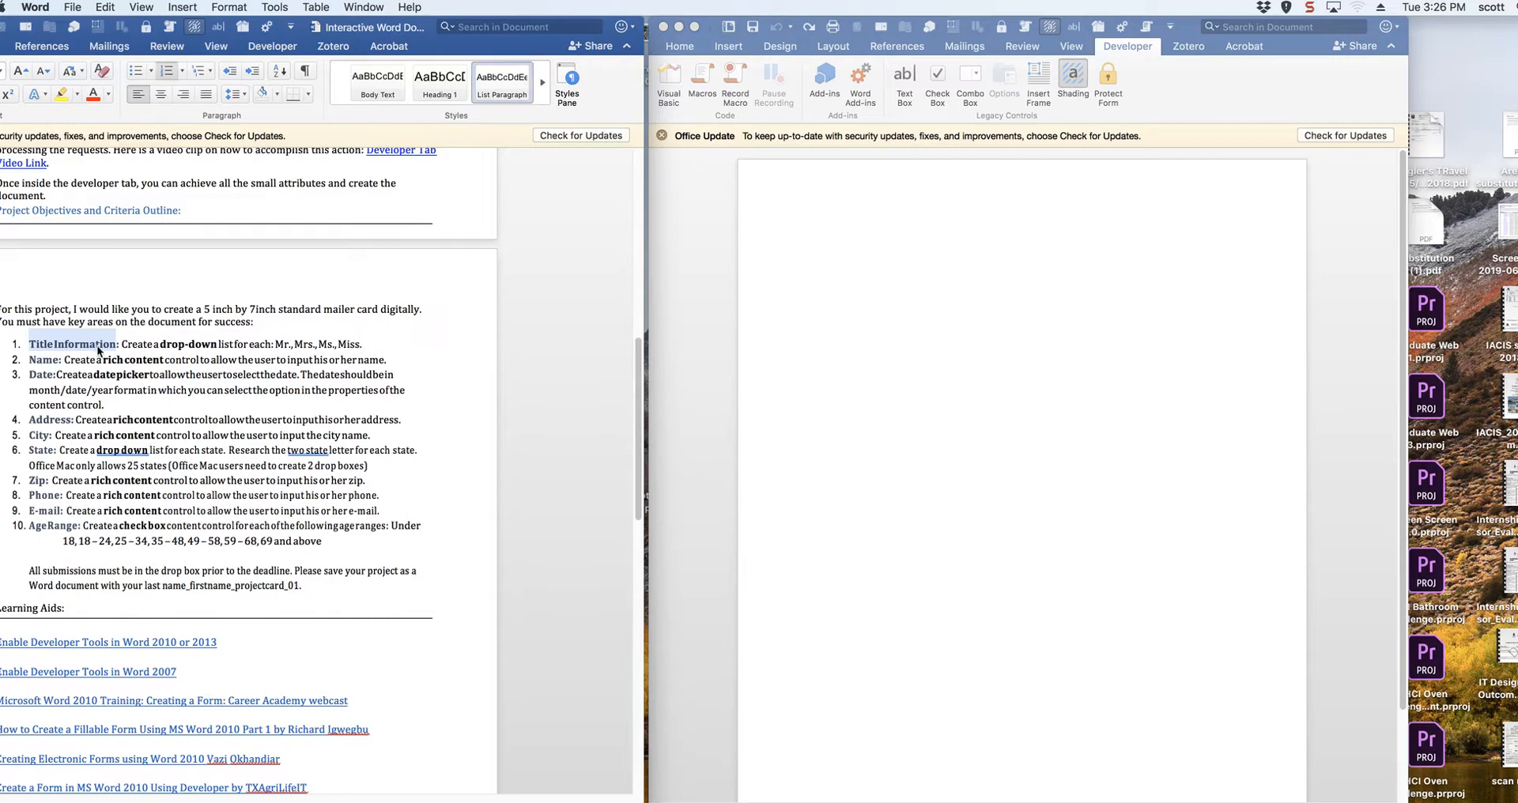
key("super+c")
left_click(804, 234)
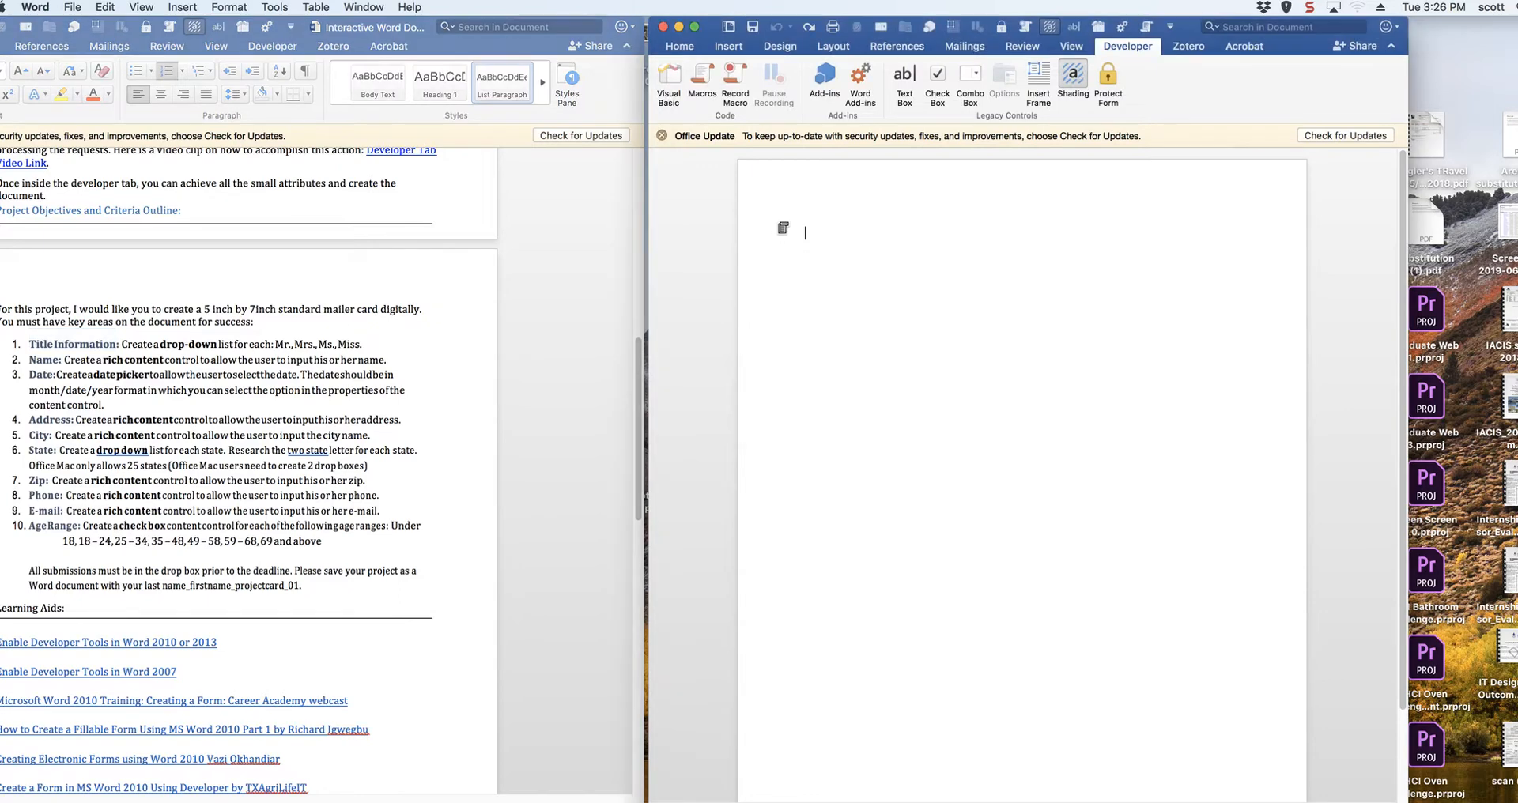
key("super+v")
type(":")
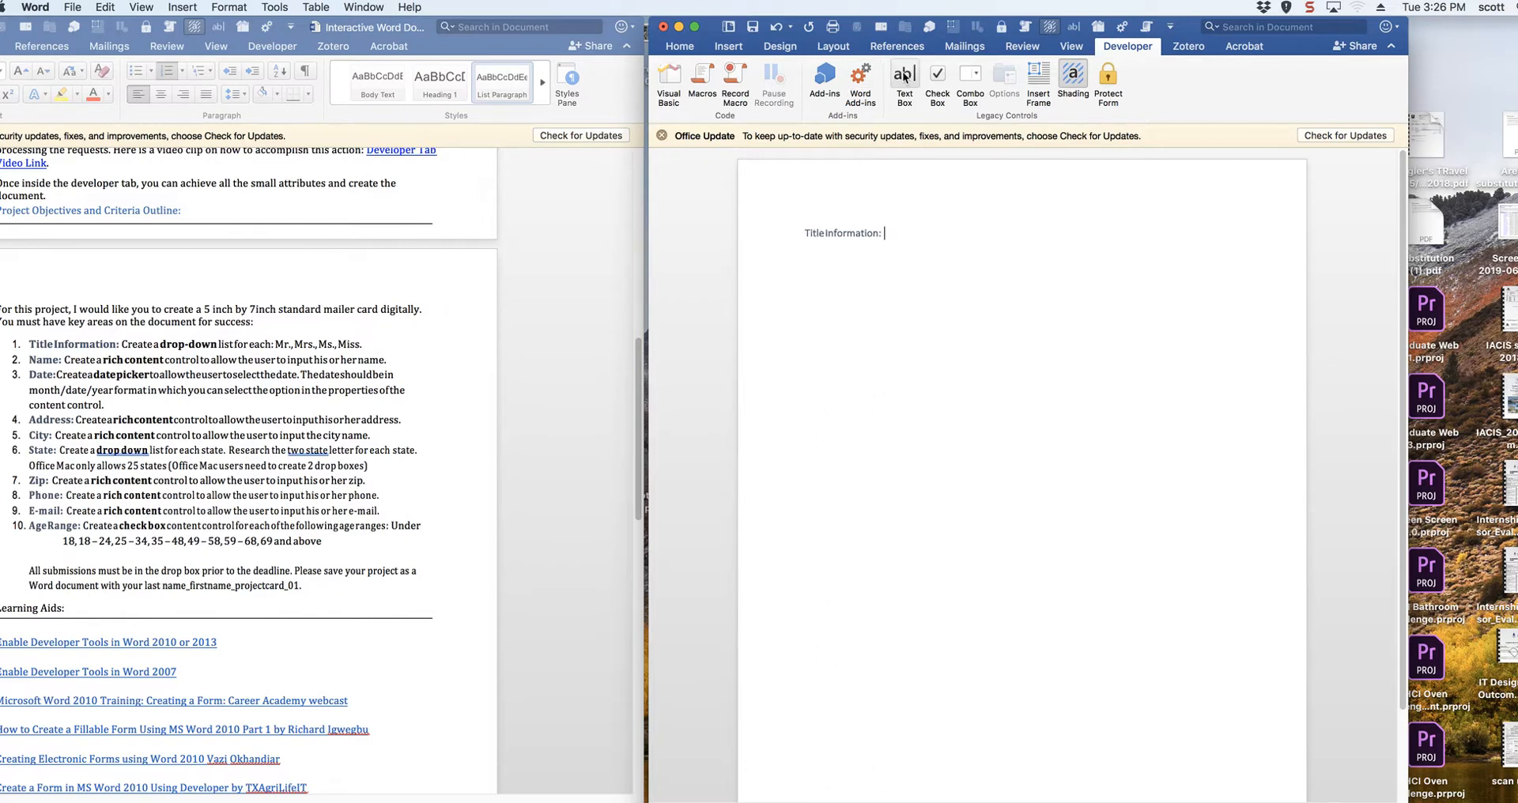
left_click(1131, 46)
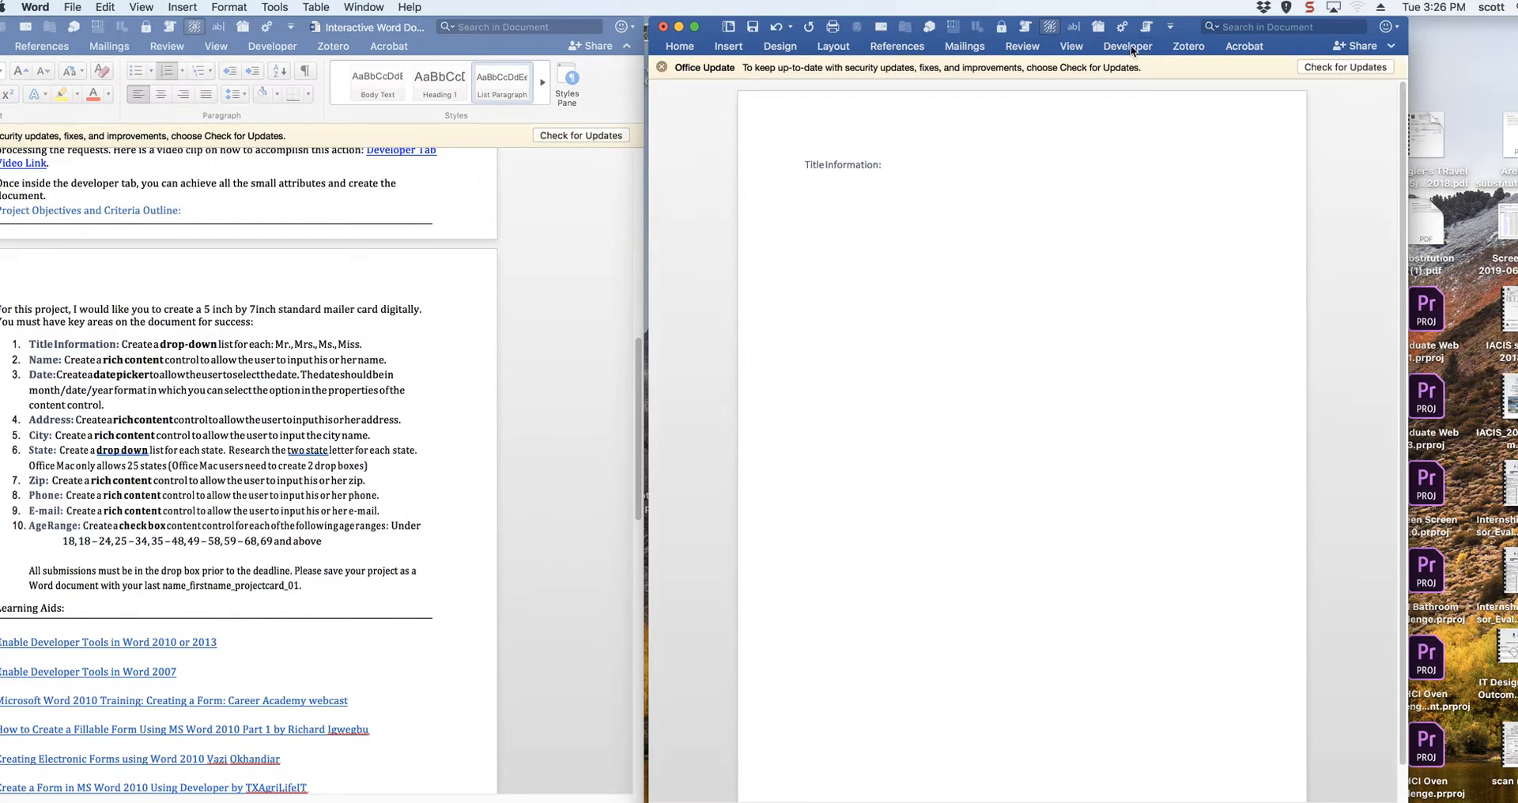
left_click(1131, 46)
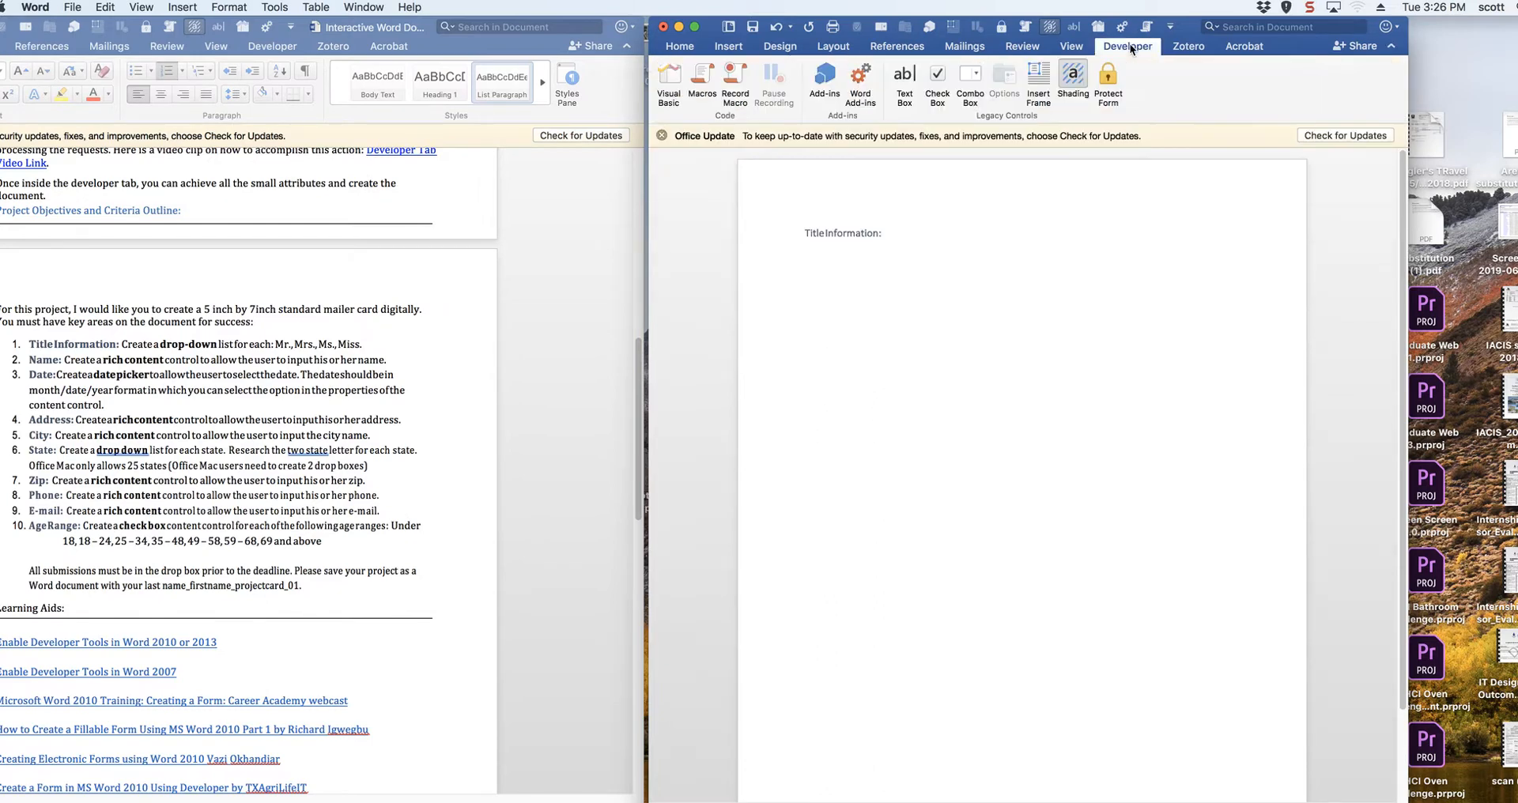
left_click(970, 77)
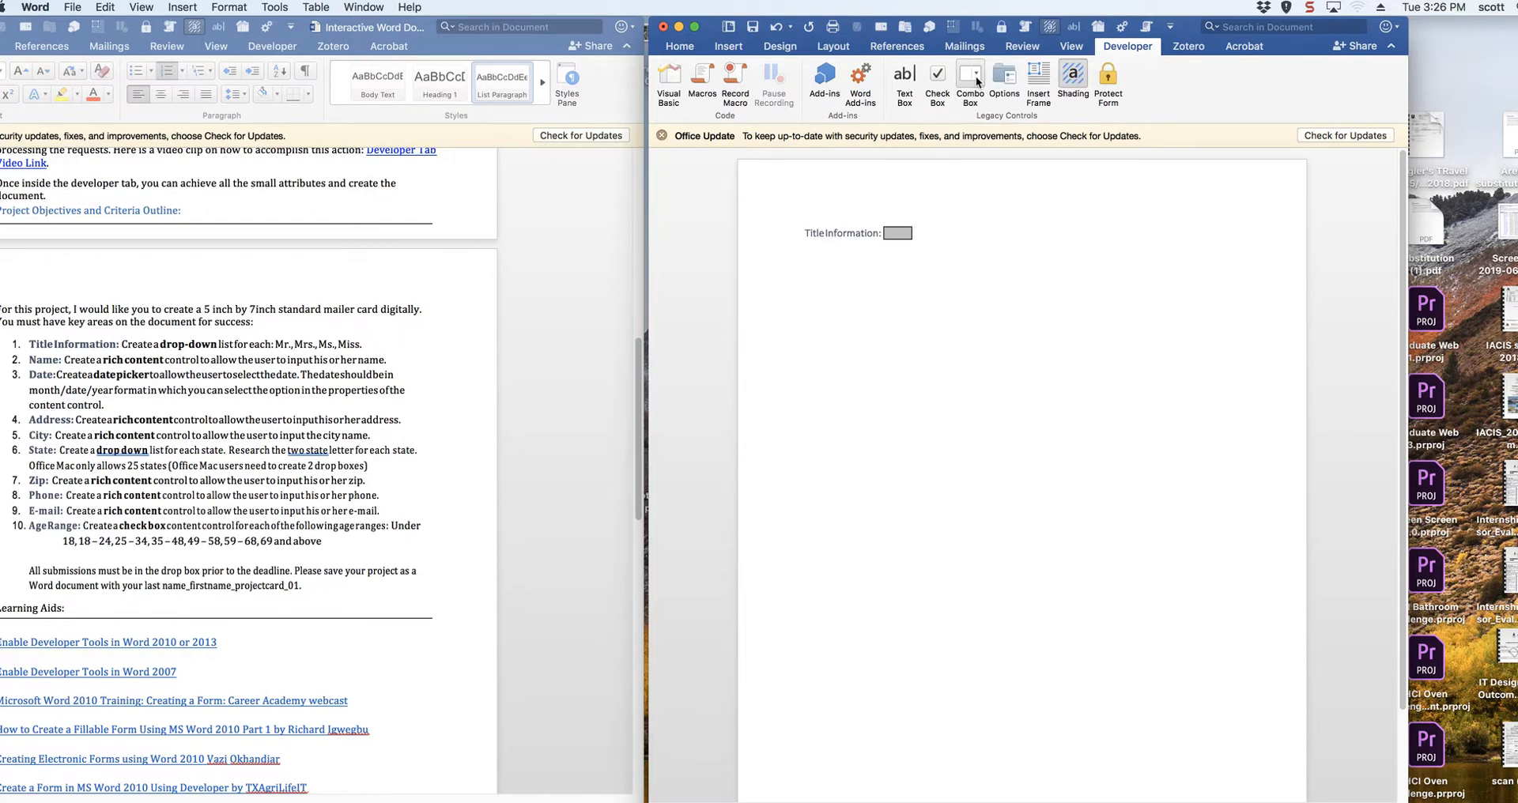
left_click(978, 80)
key("super+z")
key("super+z")
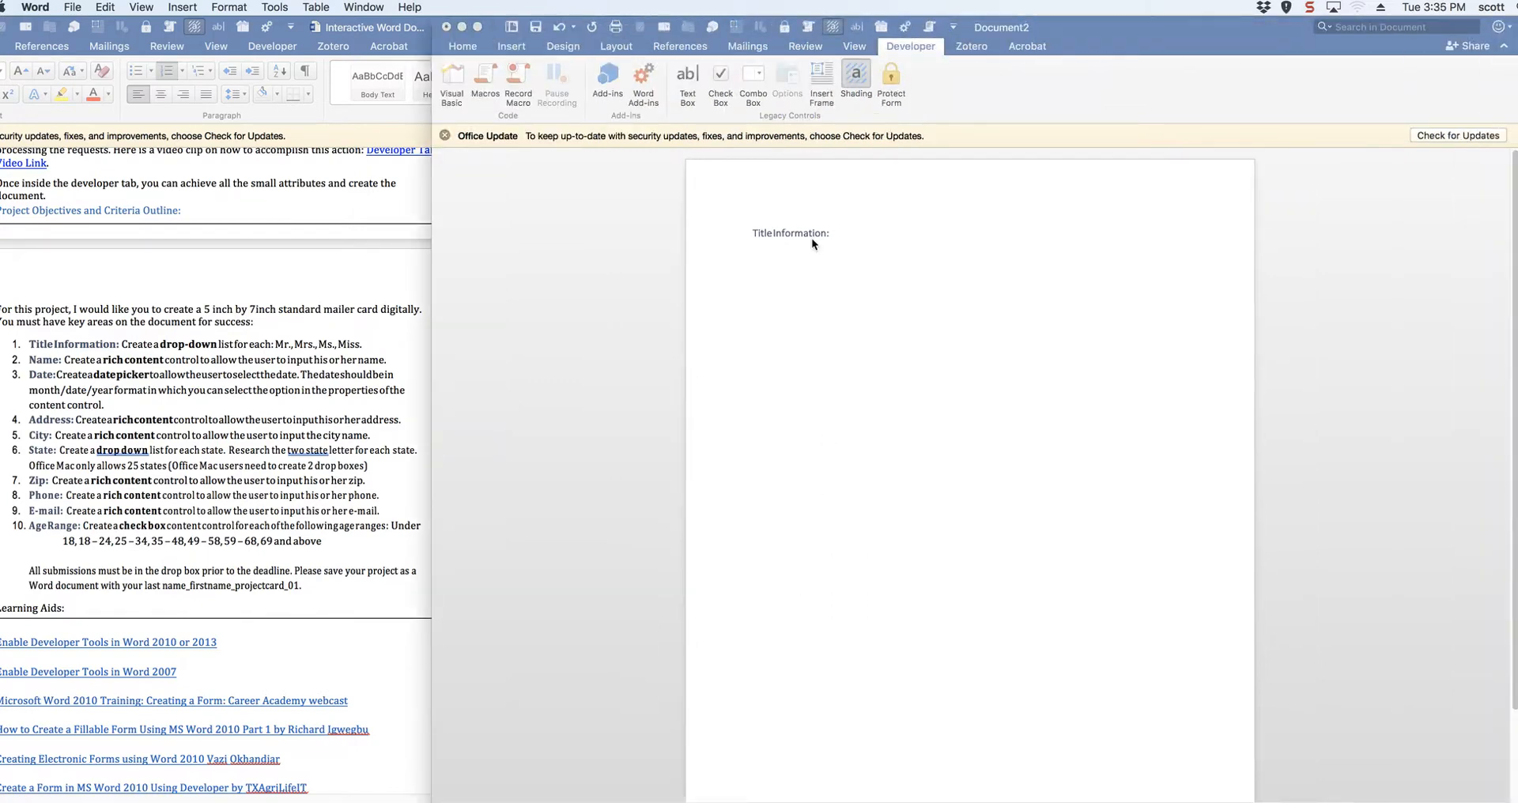
Step: Insert a single drop-down form field directly after the Title Information label
left_click(843, 234)
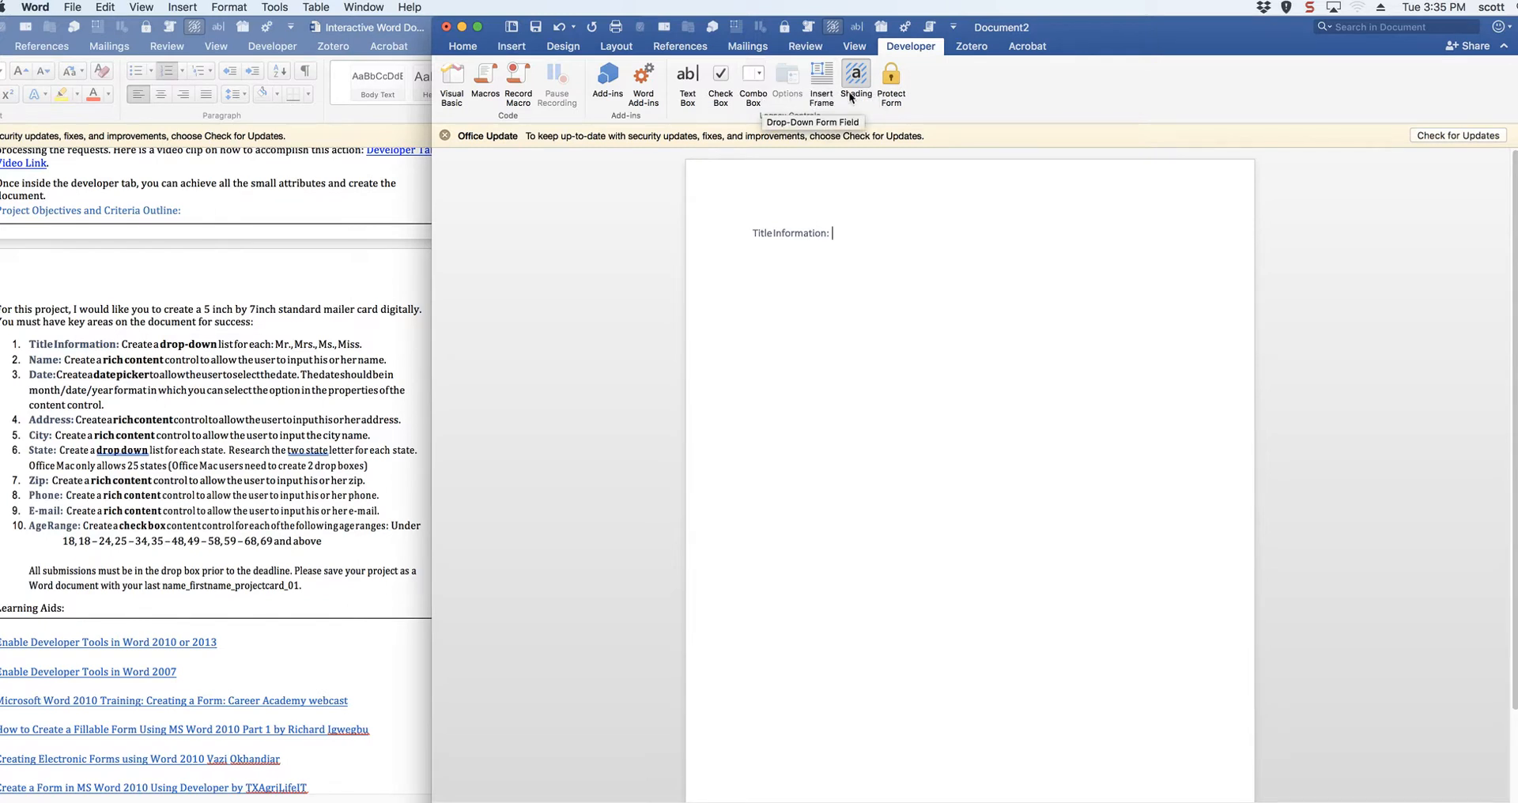
left_click(751, 82)
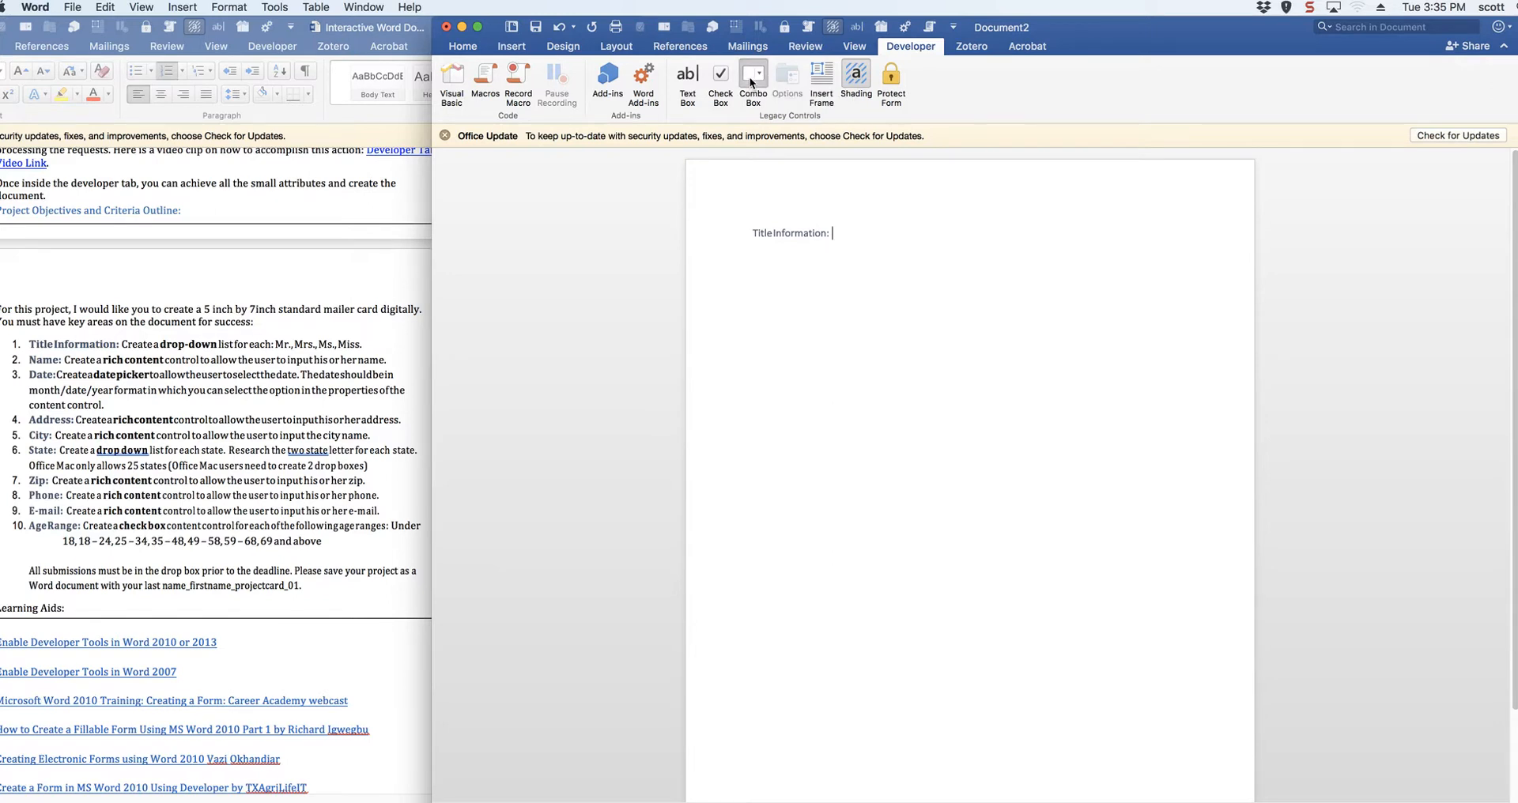
left_click(890, 231)
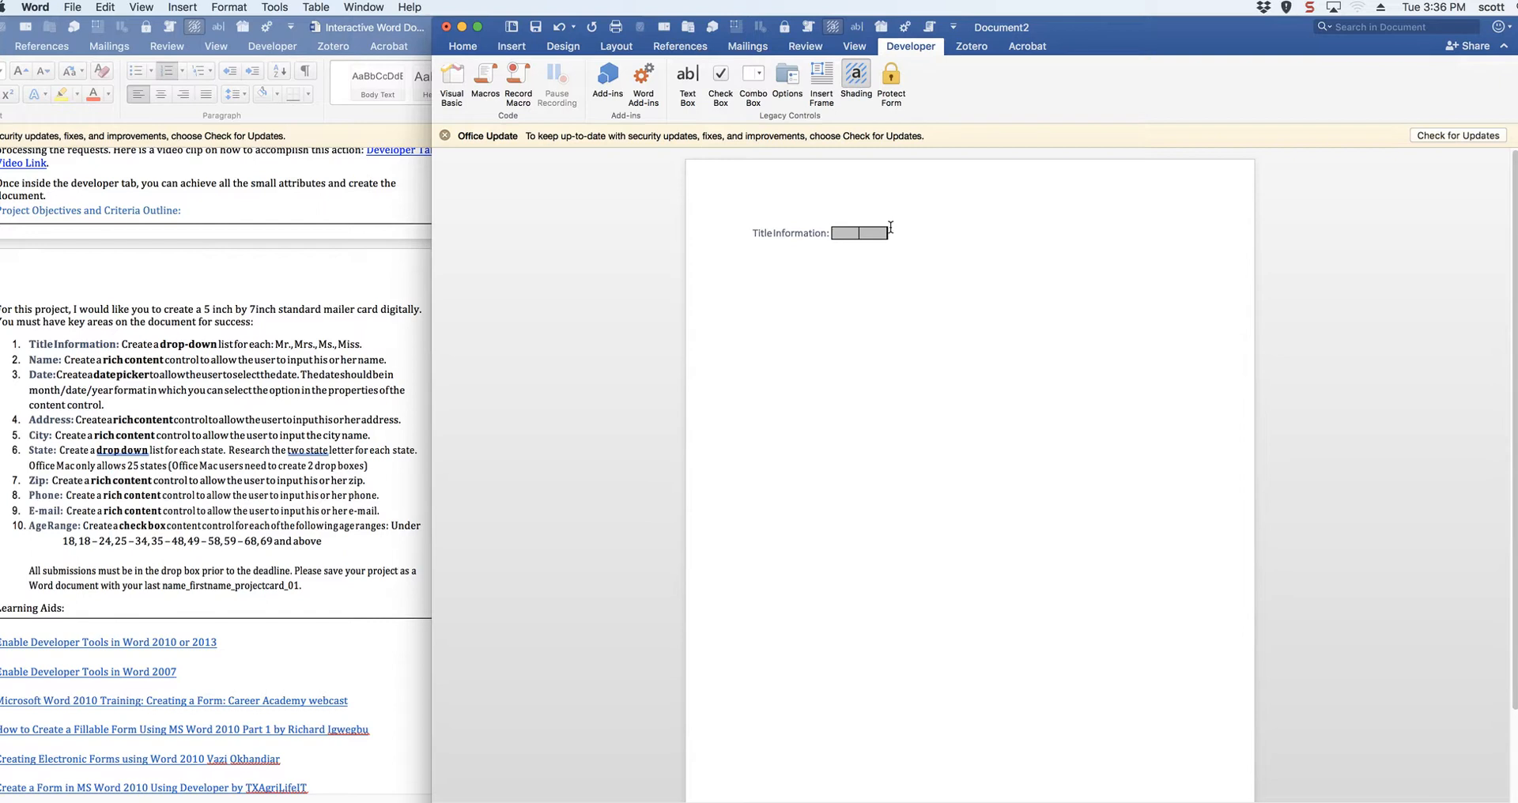
key("BackSpace")
key("BackSpace")
left_click(754, 75)
double_click(843, 233)
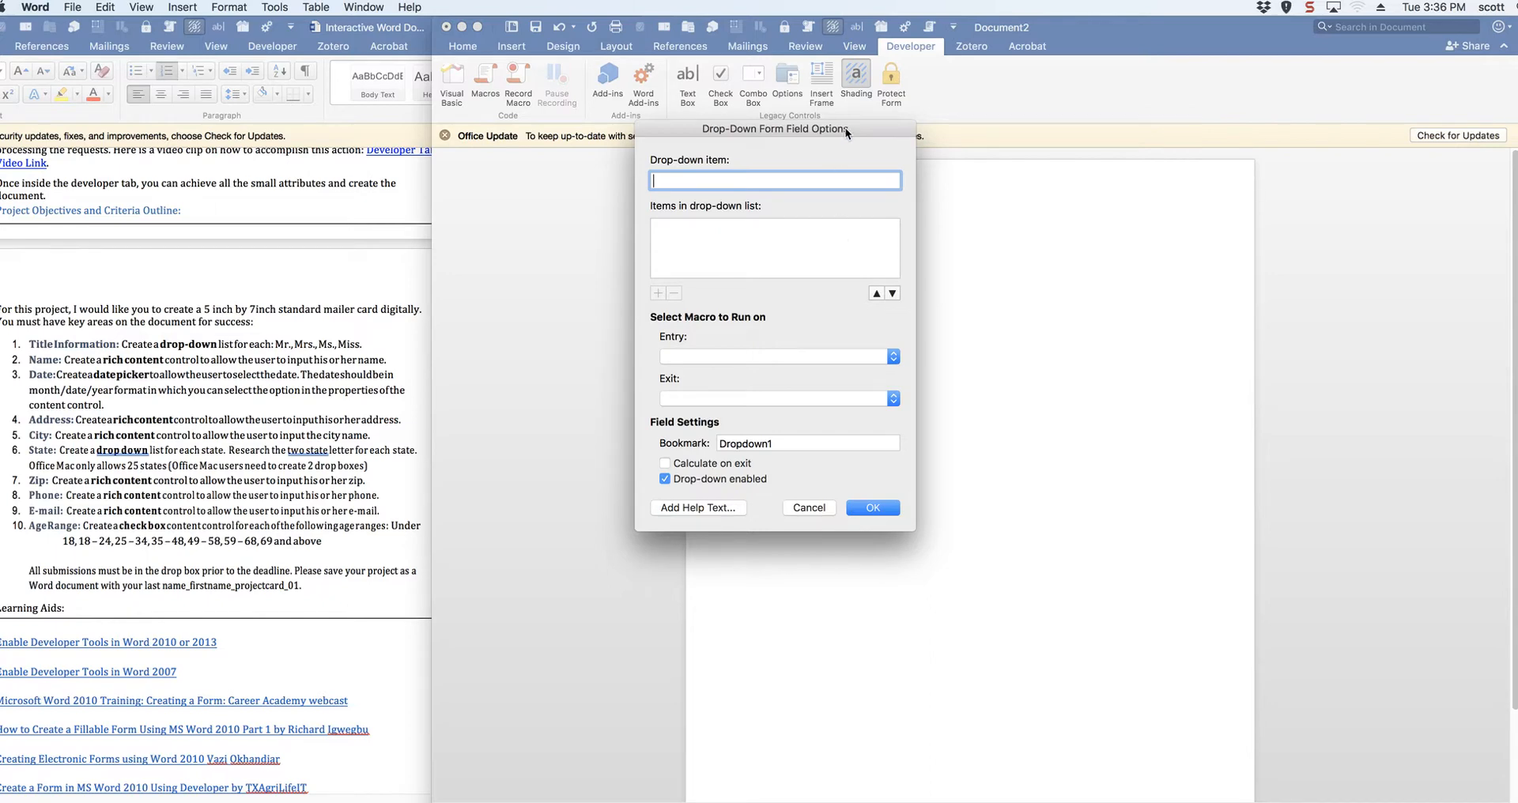
left_click_drag(846, 127, 749, 154)
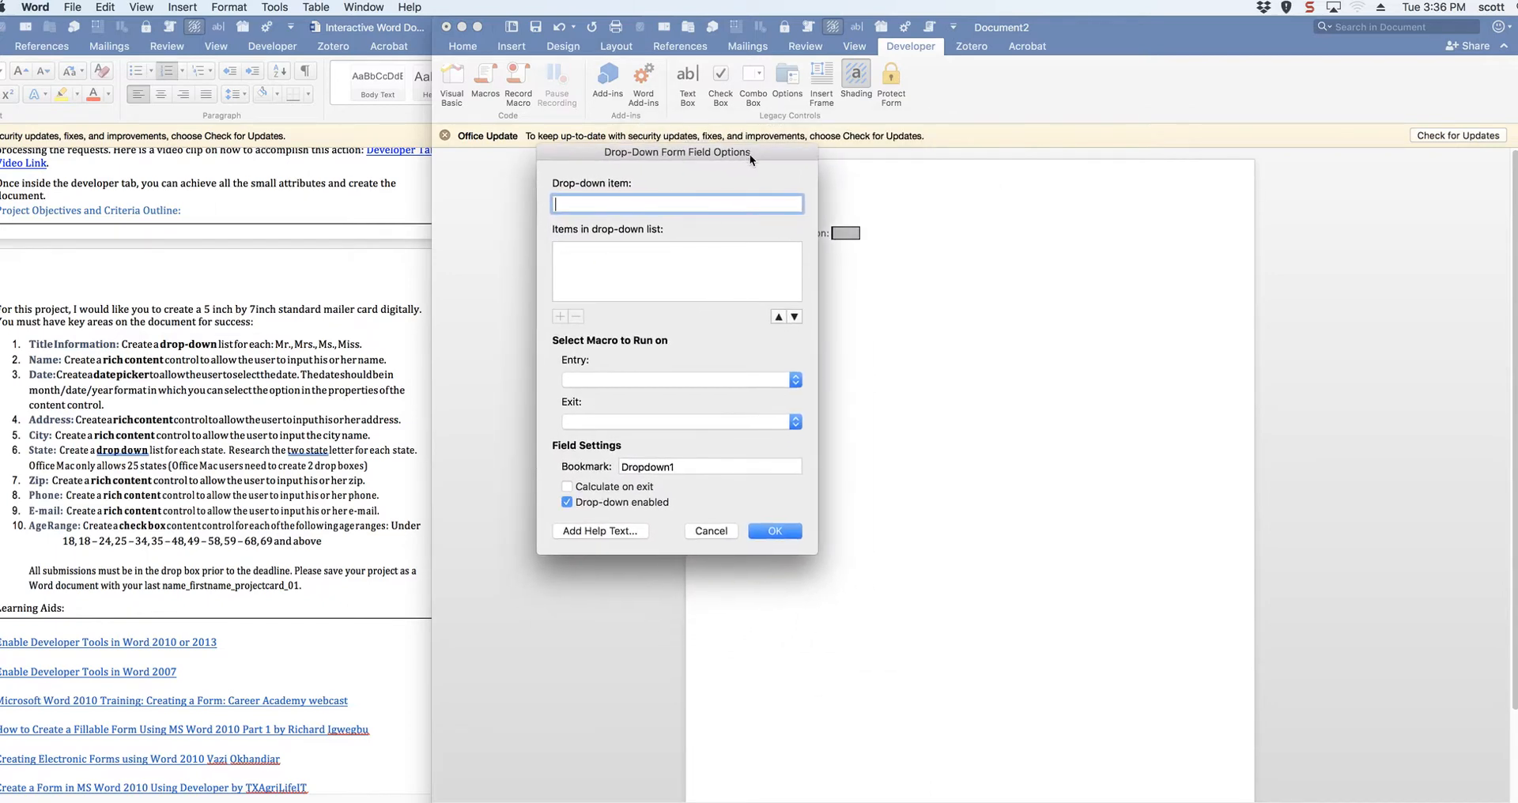
left_click(601, 264)
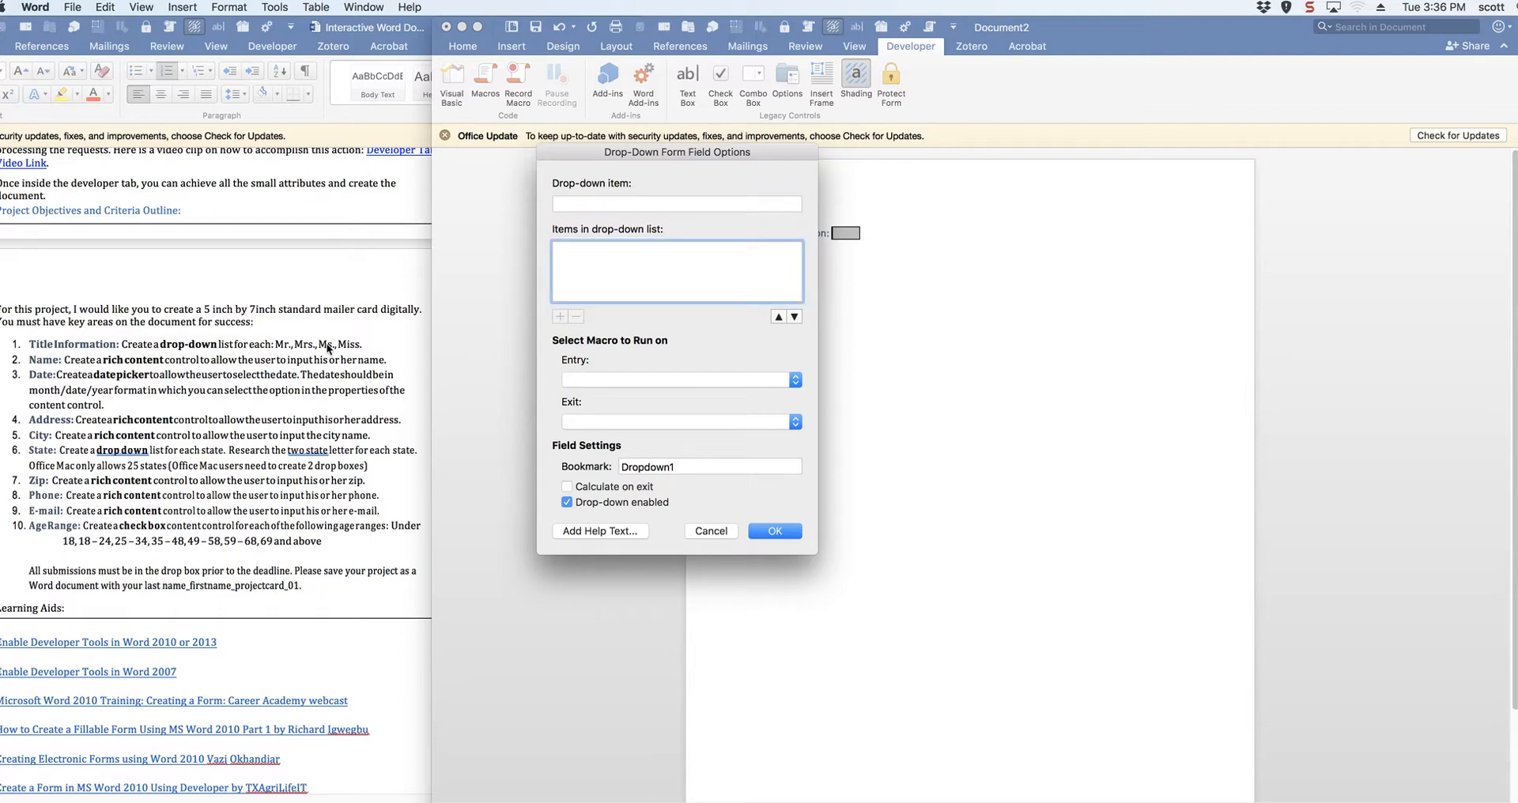
left_click(708, 531)
Step: Try to paste the criteria text "Mr., Mrs., Ms., Miss" as one drop-down item in the Title Information field's options, and clear it
left_click(360, 344)
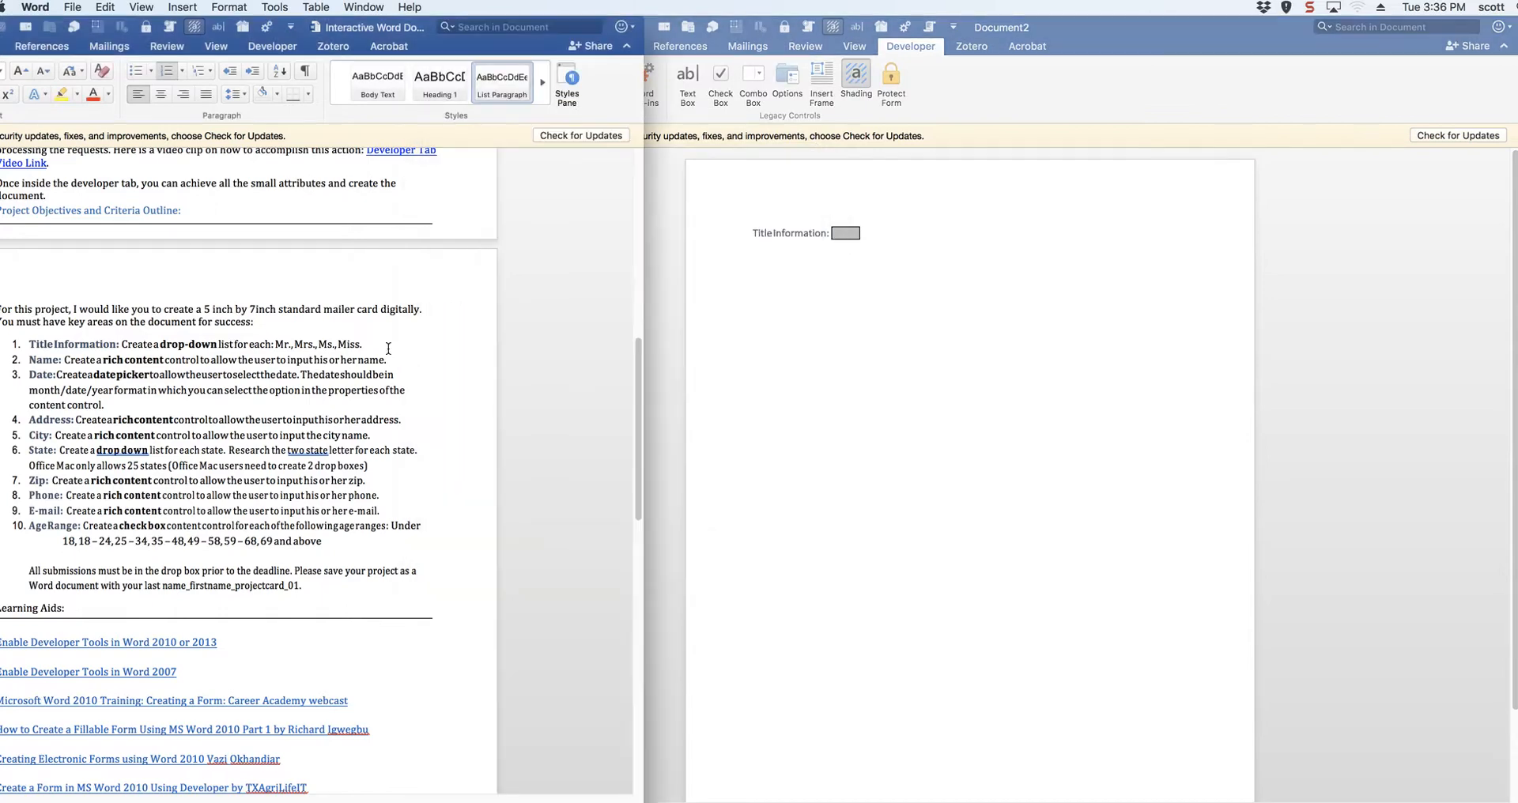
left_click_drag(360, 343, 277, 345)
key("super+c")
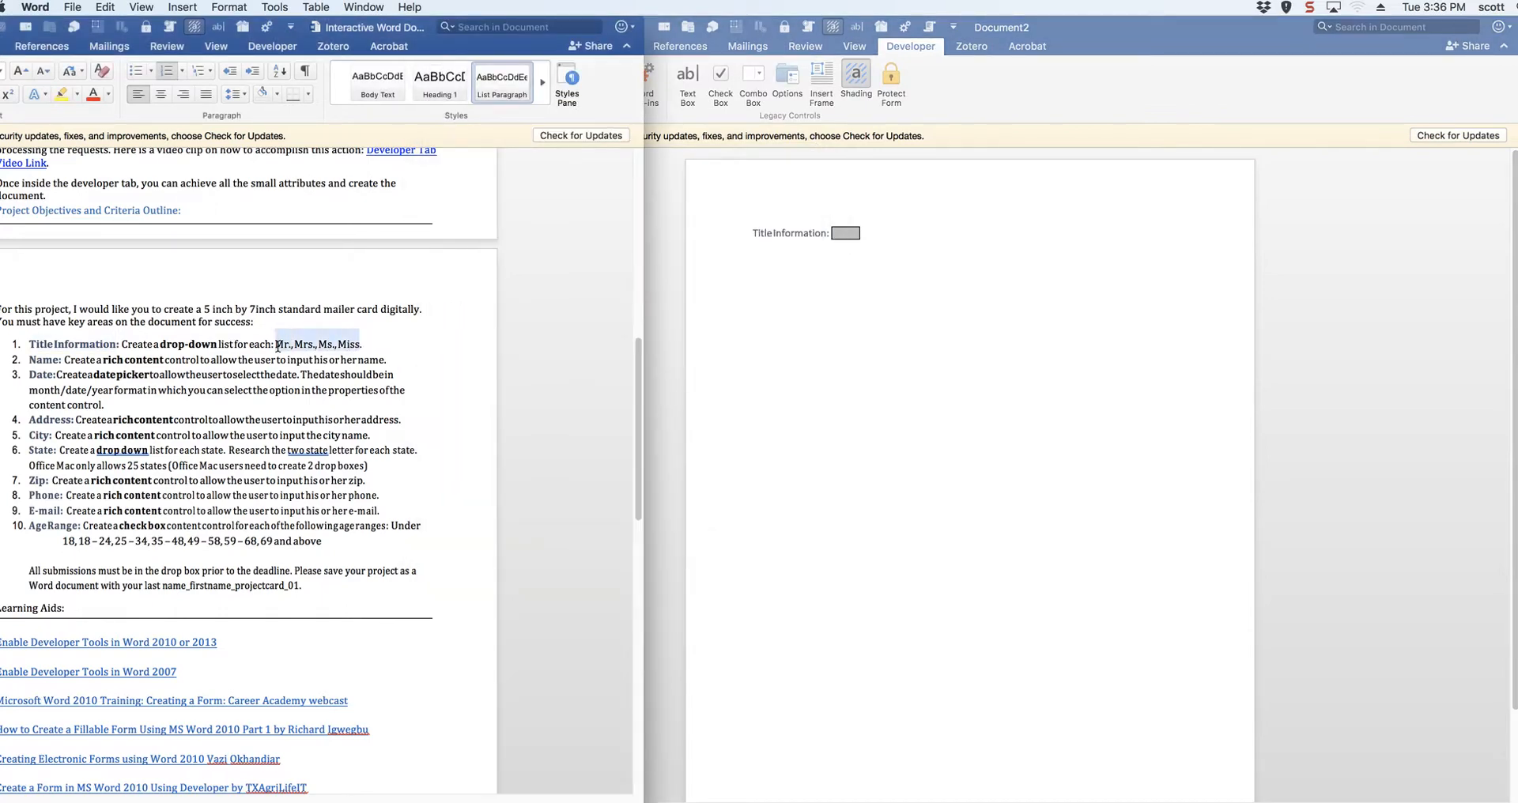
left_click(900, 353)
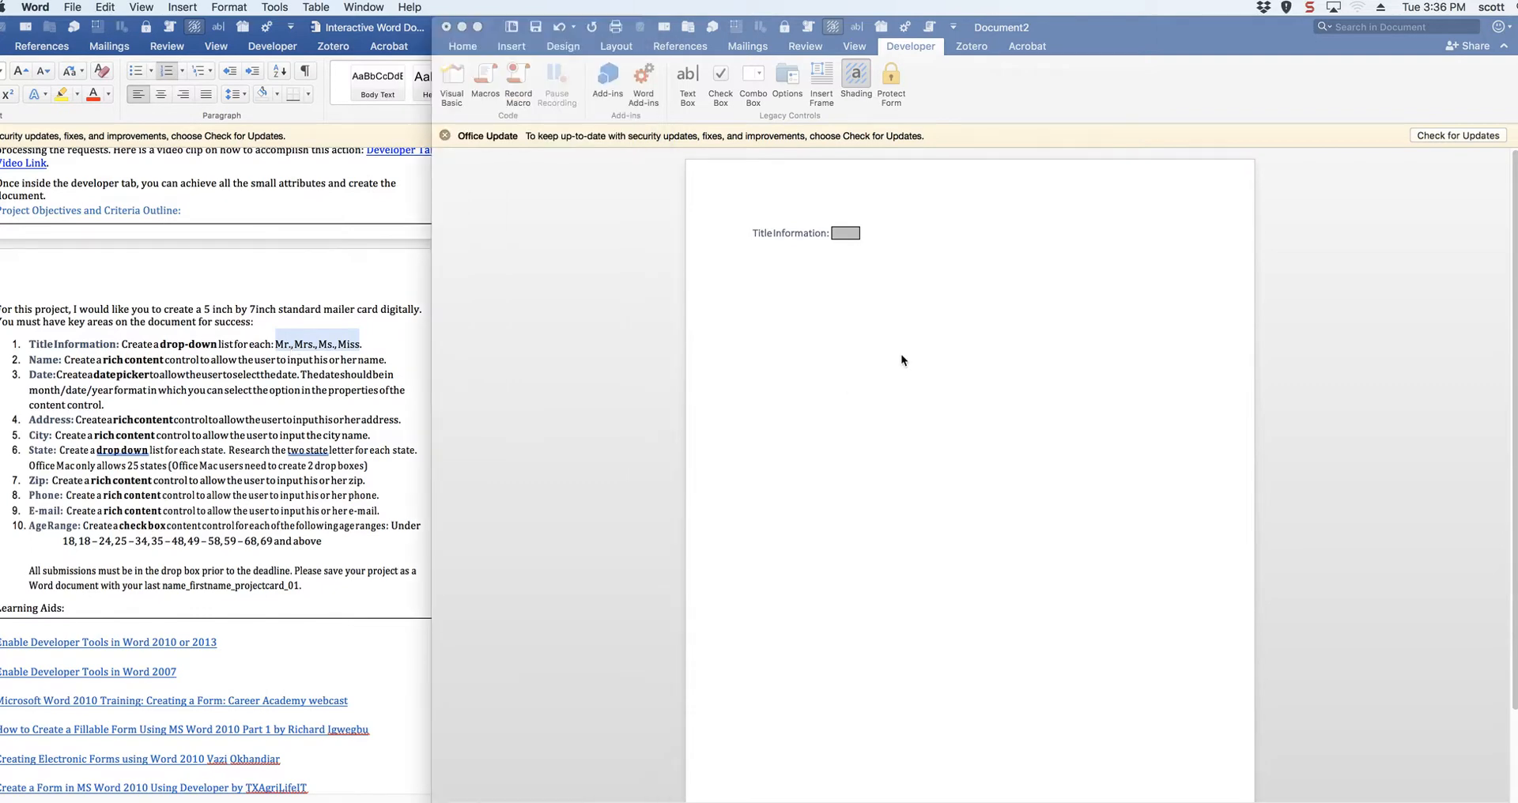
double_click(844, 233)
left_click(752, 245)
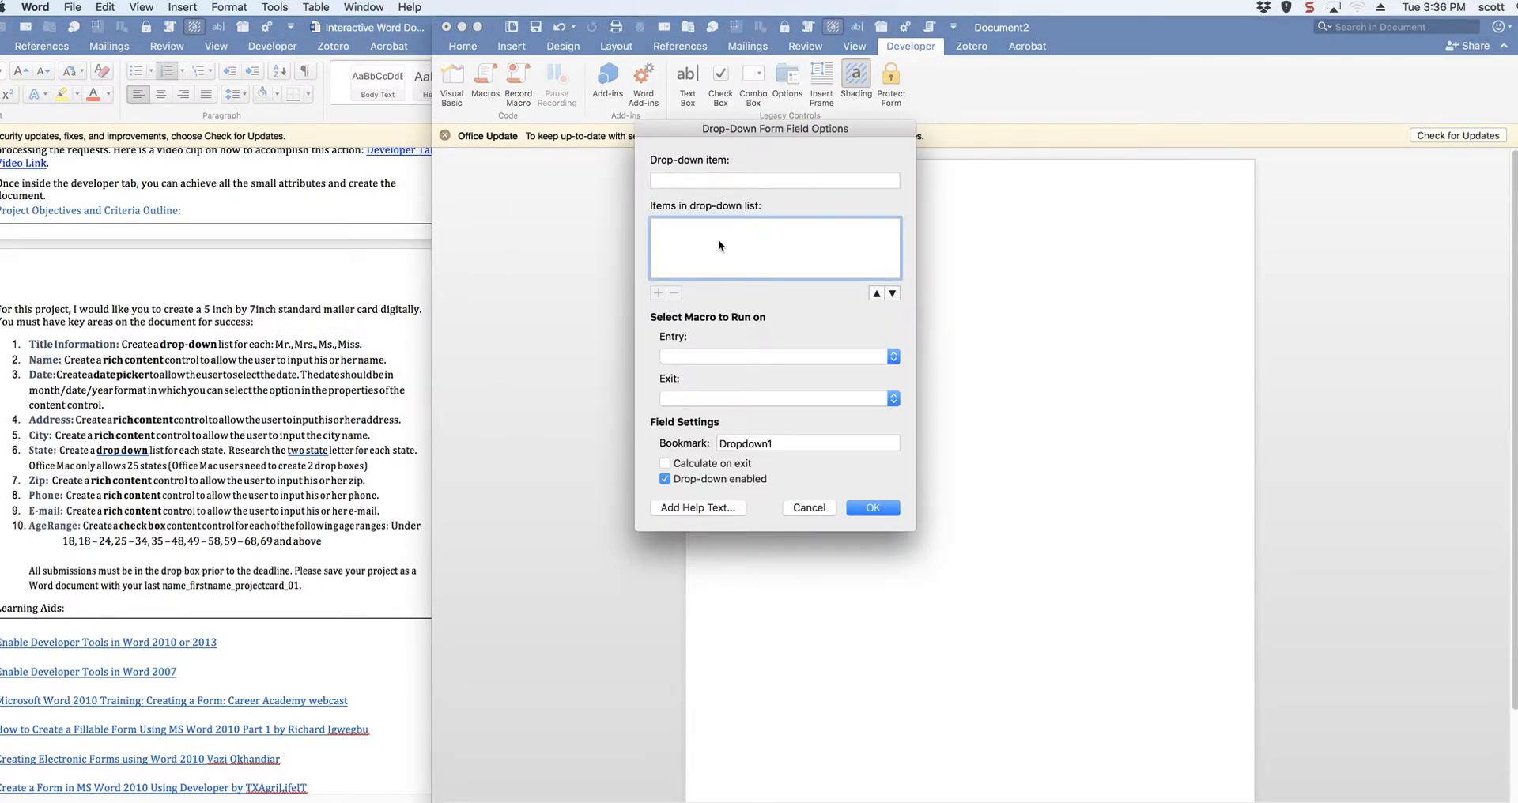
left_click(702, 180)
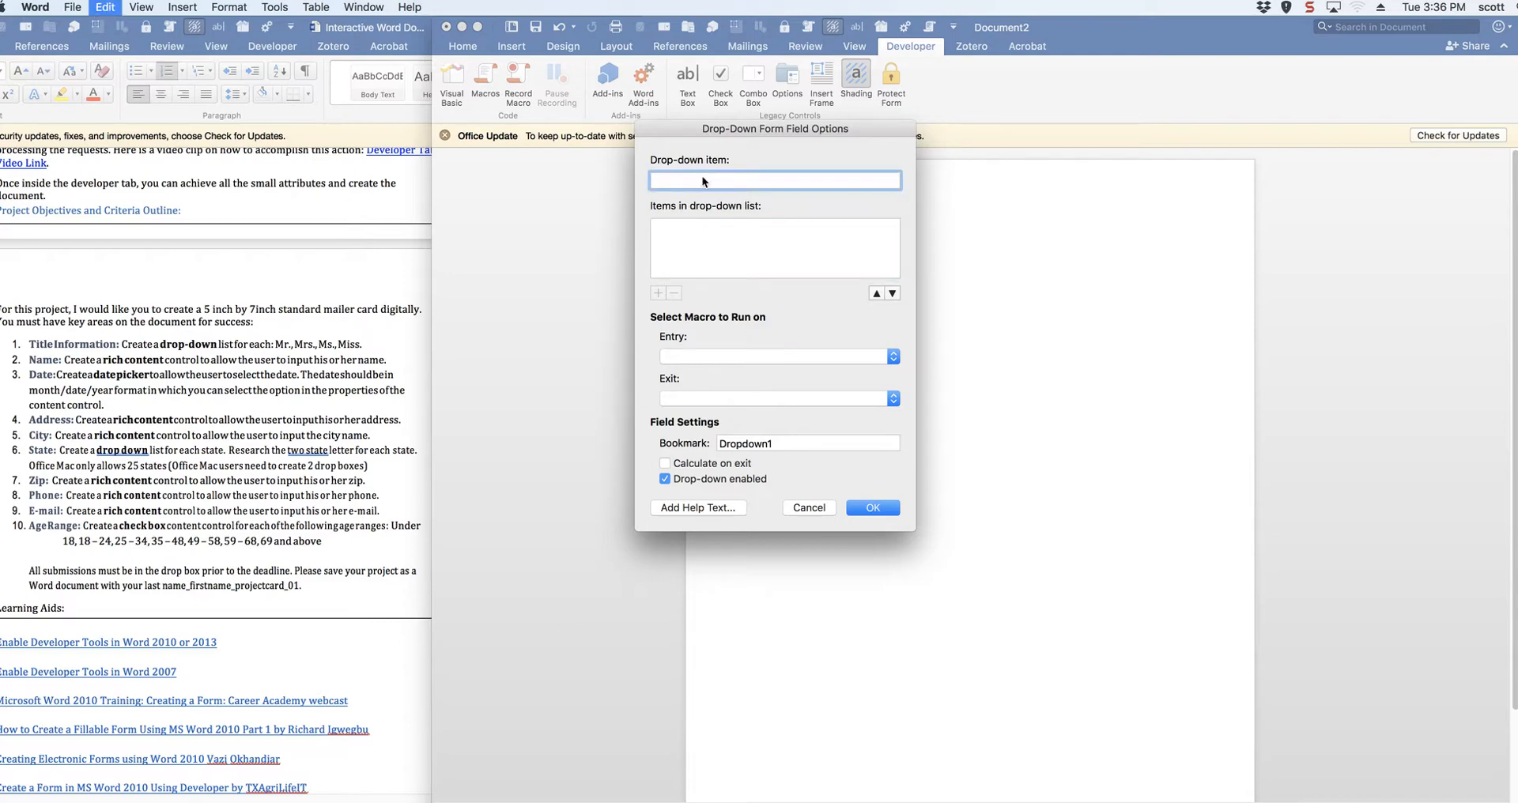
key("super+v")
left_click(699, 245)
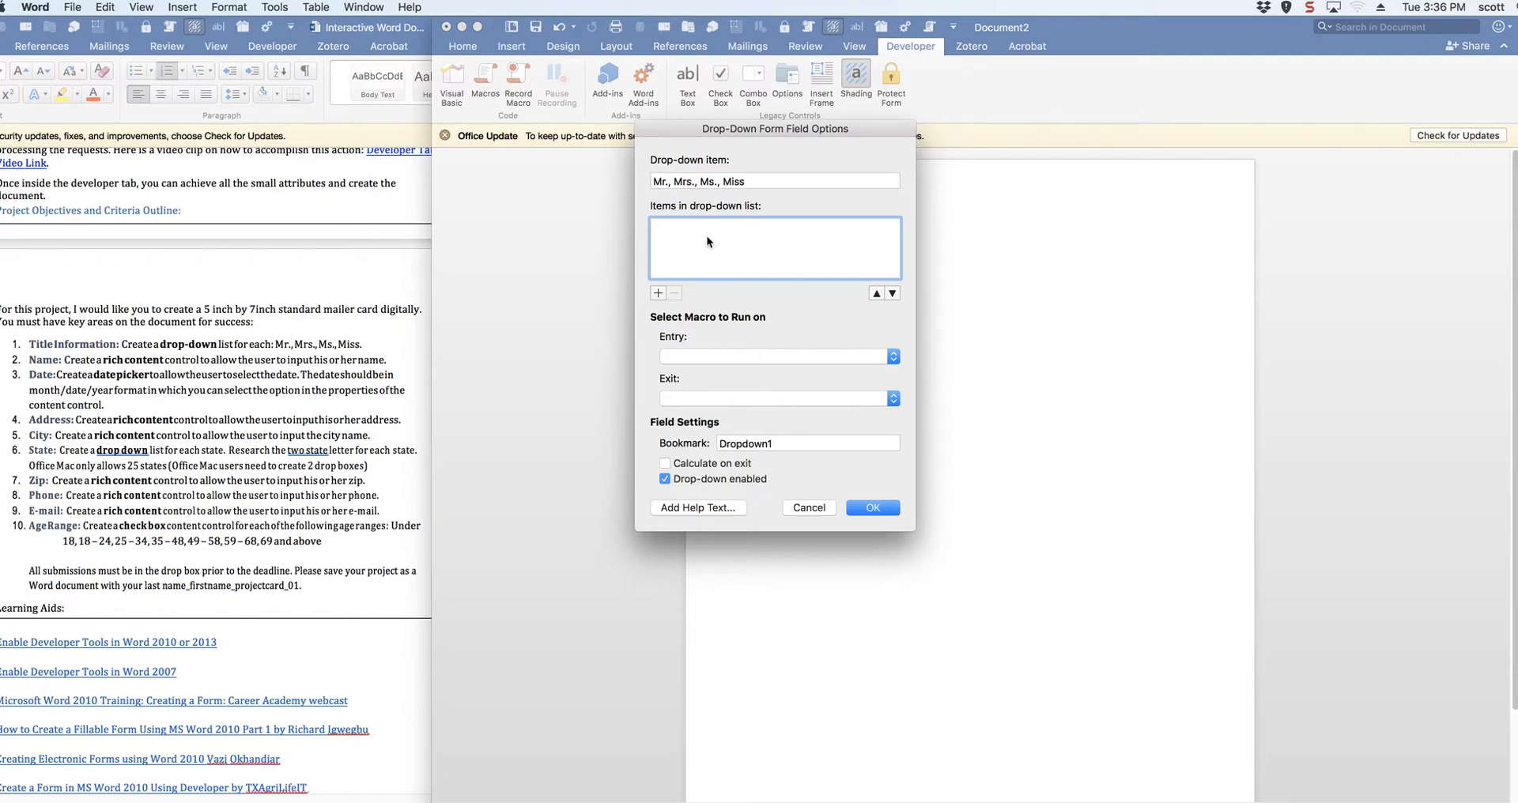
left_click(752, 182)
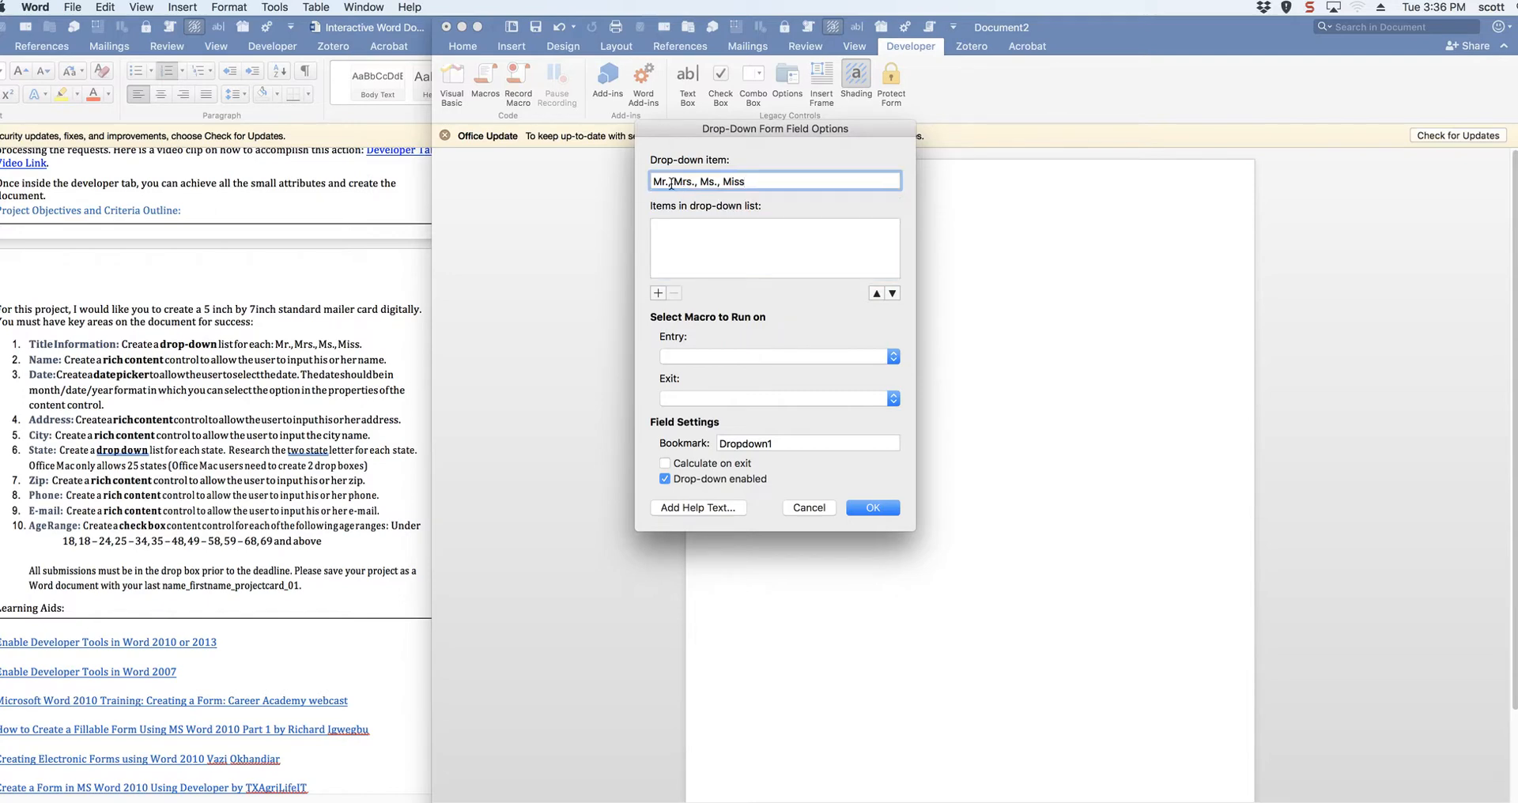
left_click_drag(754, 181, 650, 184)
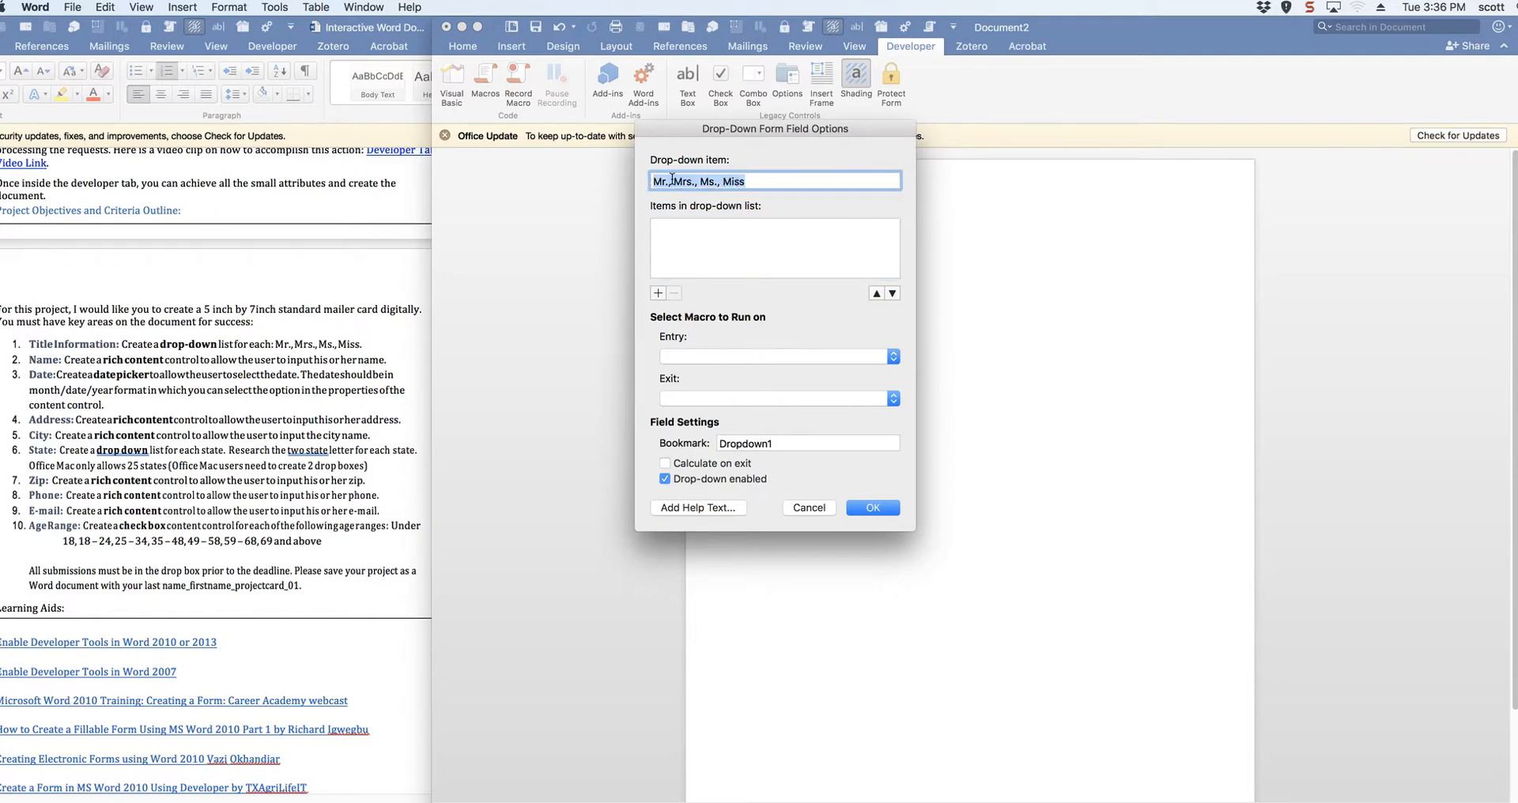
key("BackSpace")
type("Titles")
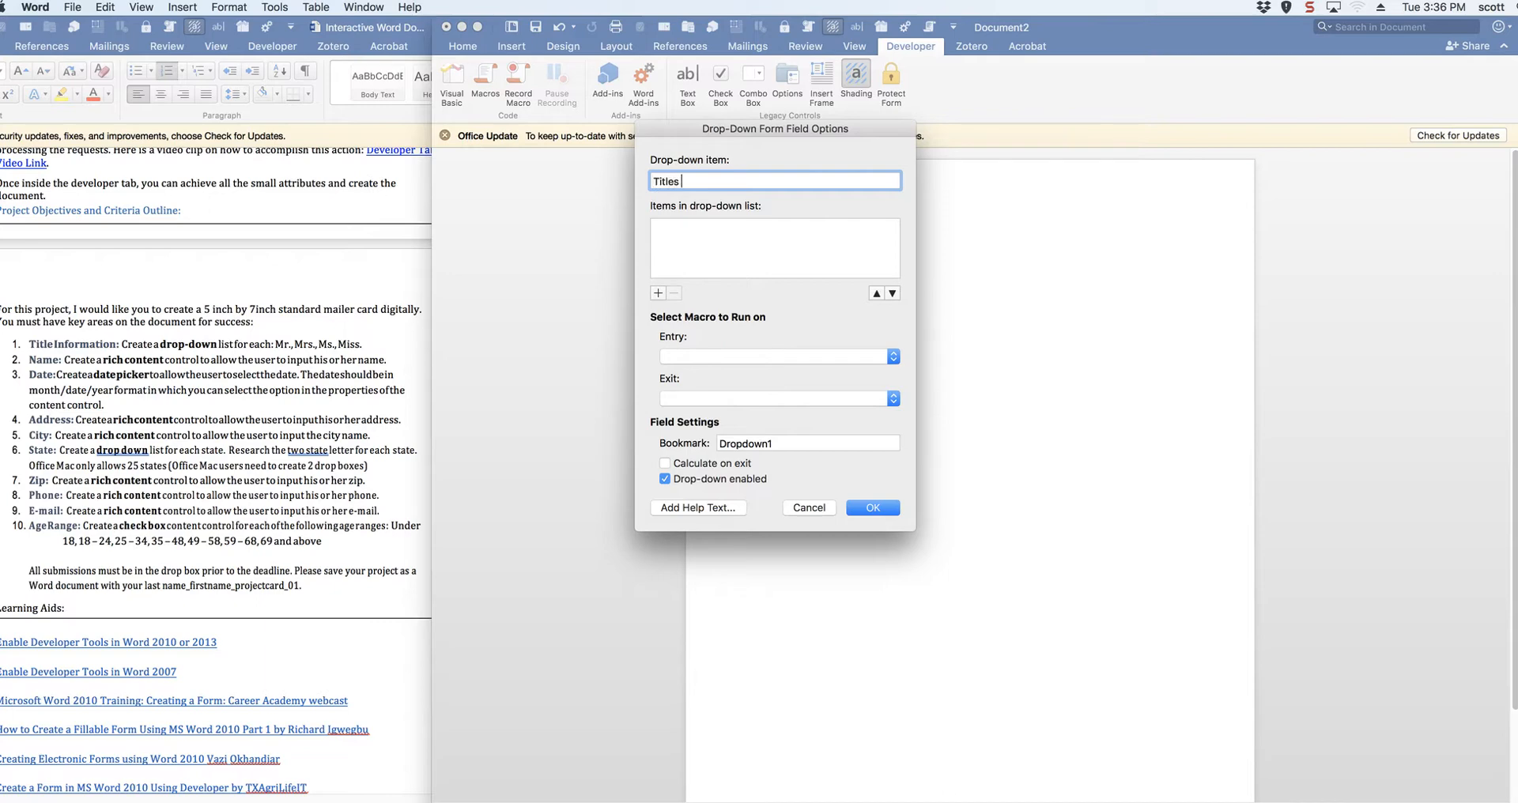
left_click(707, 244)
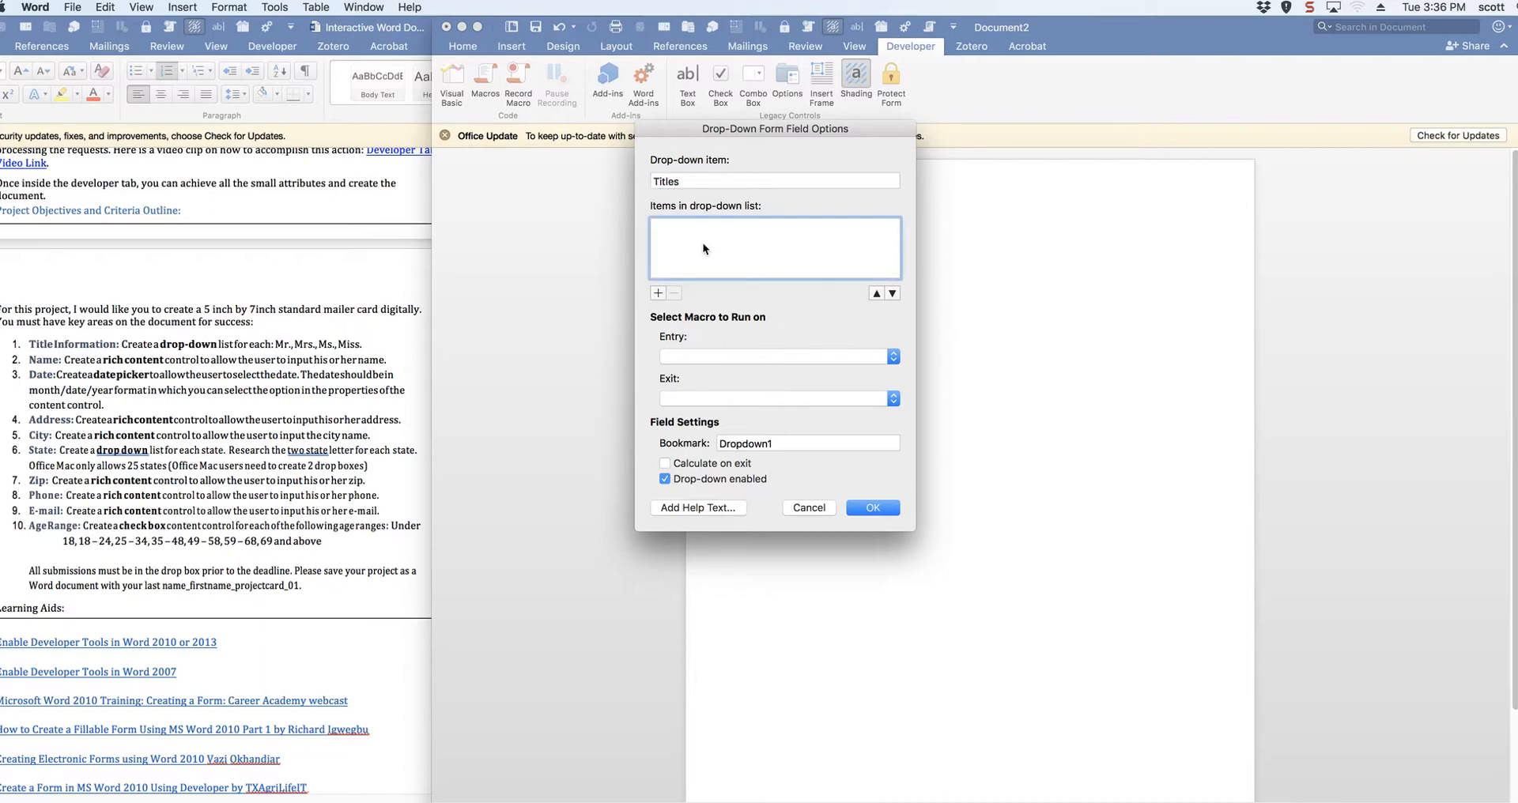
left_click(658, 293)
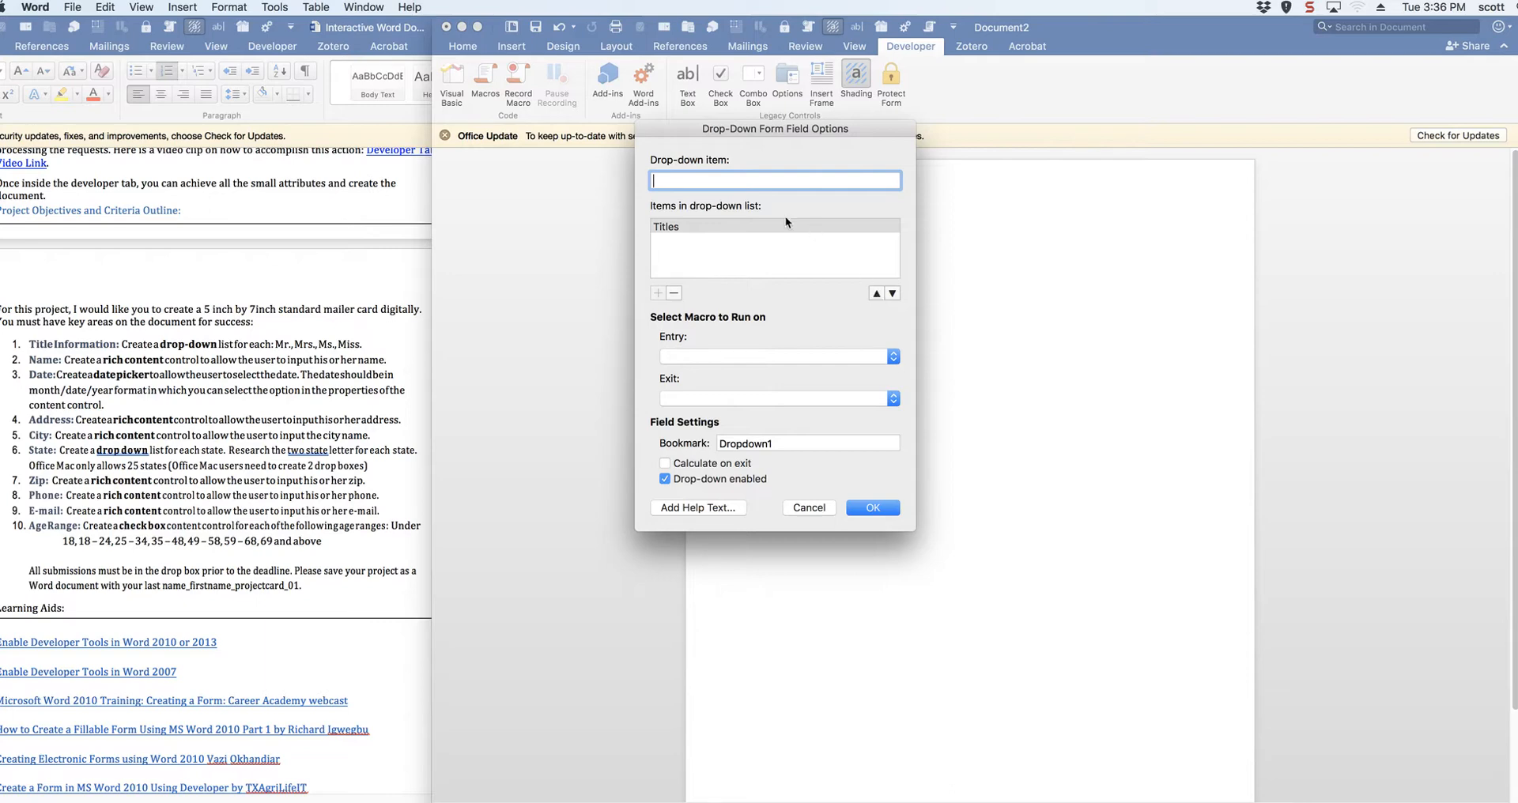
left_click(677, 229)
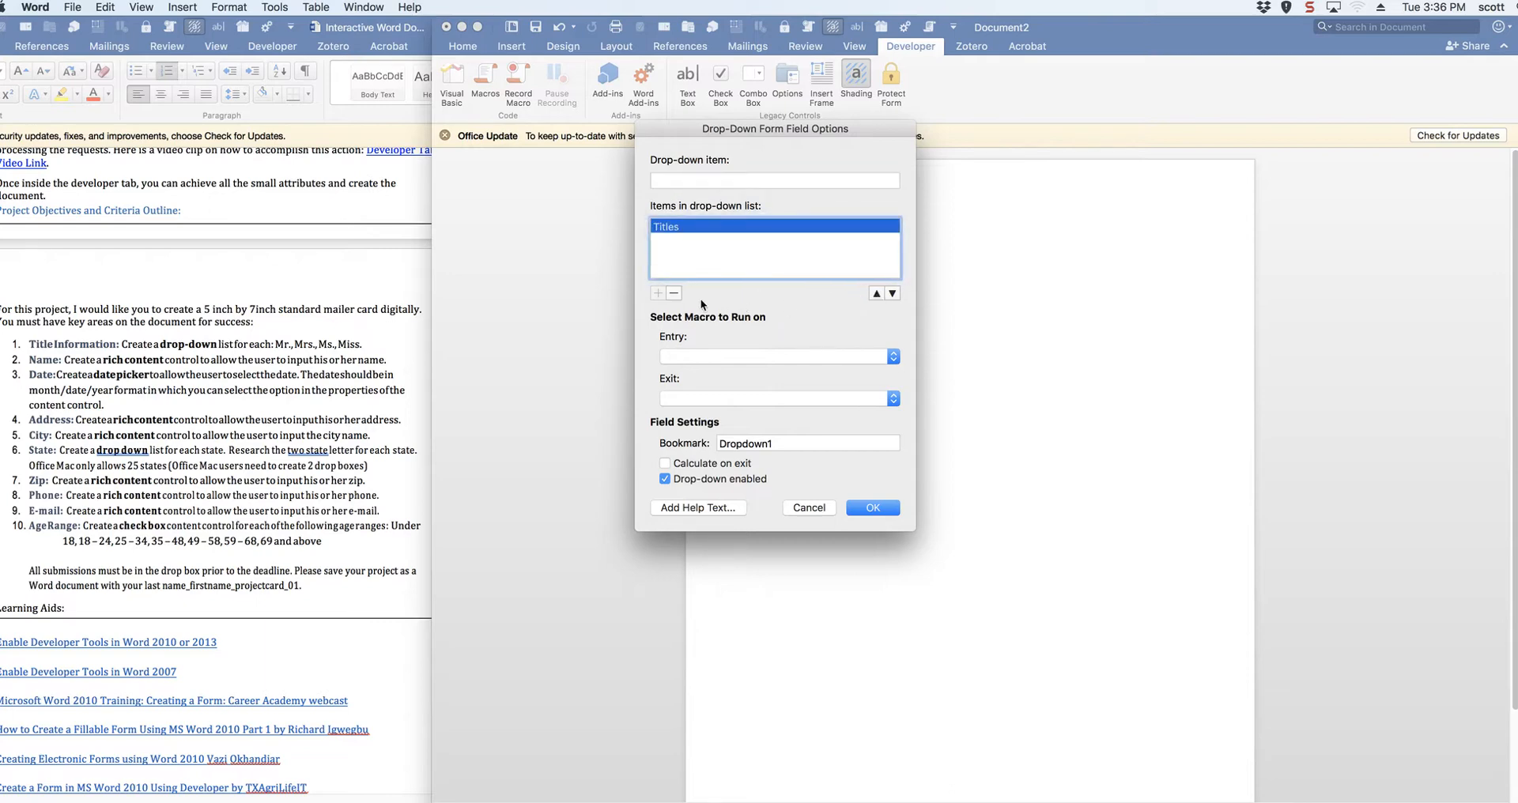
left_click(675, 294)
key("BackSpace")
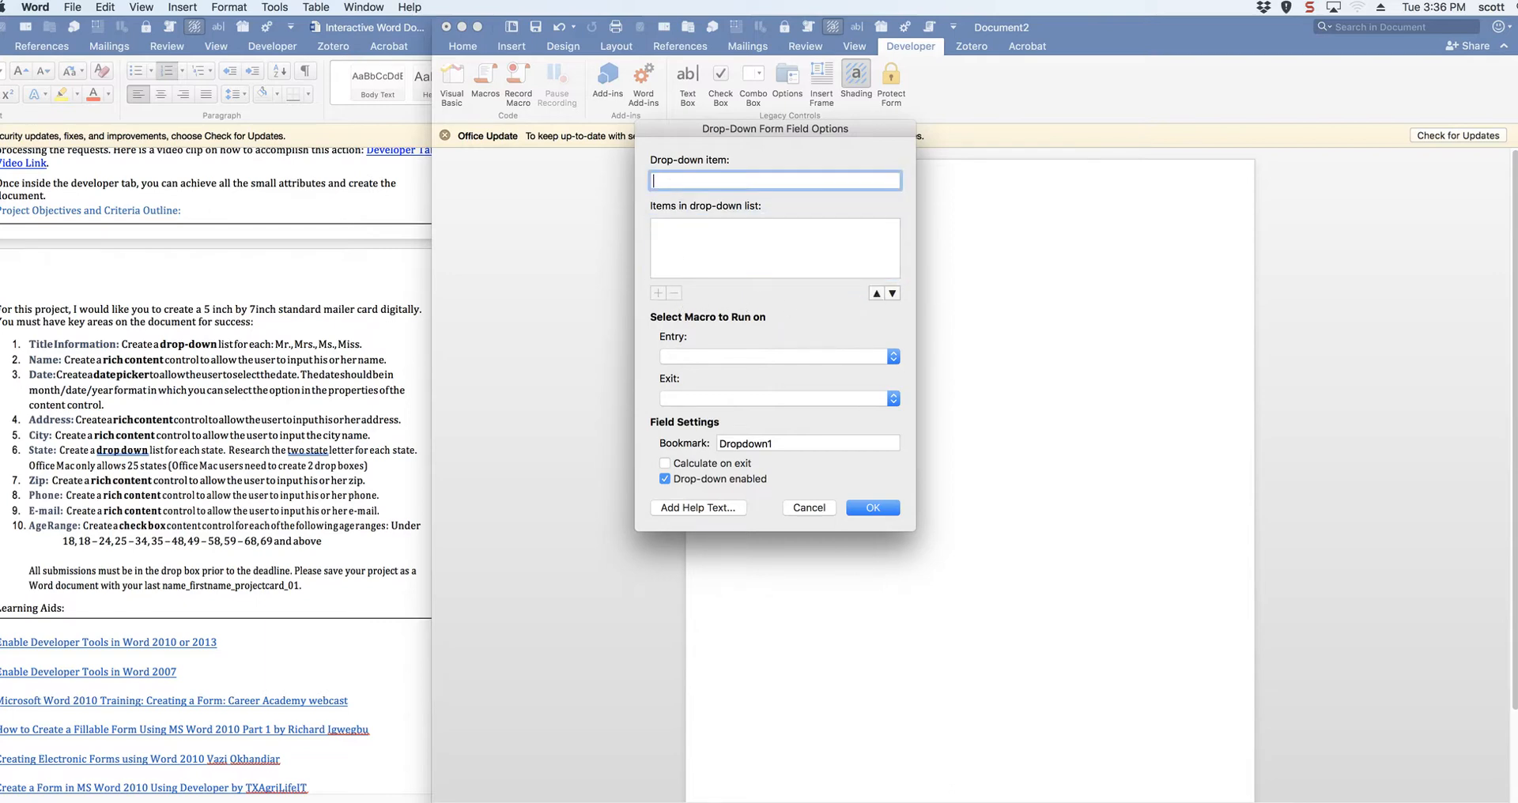
Step: Add Mr., Ms., Mrs. and Miss. as separate items in the Title Information drop-down list and apply the field options
type("Mr.")
left_click(653, 293)
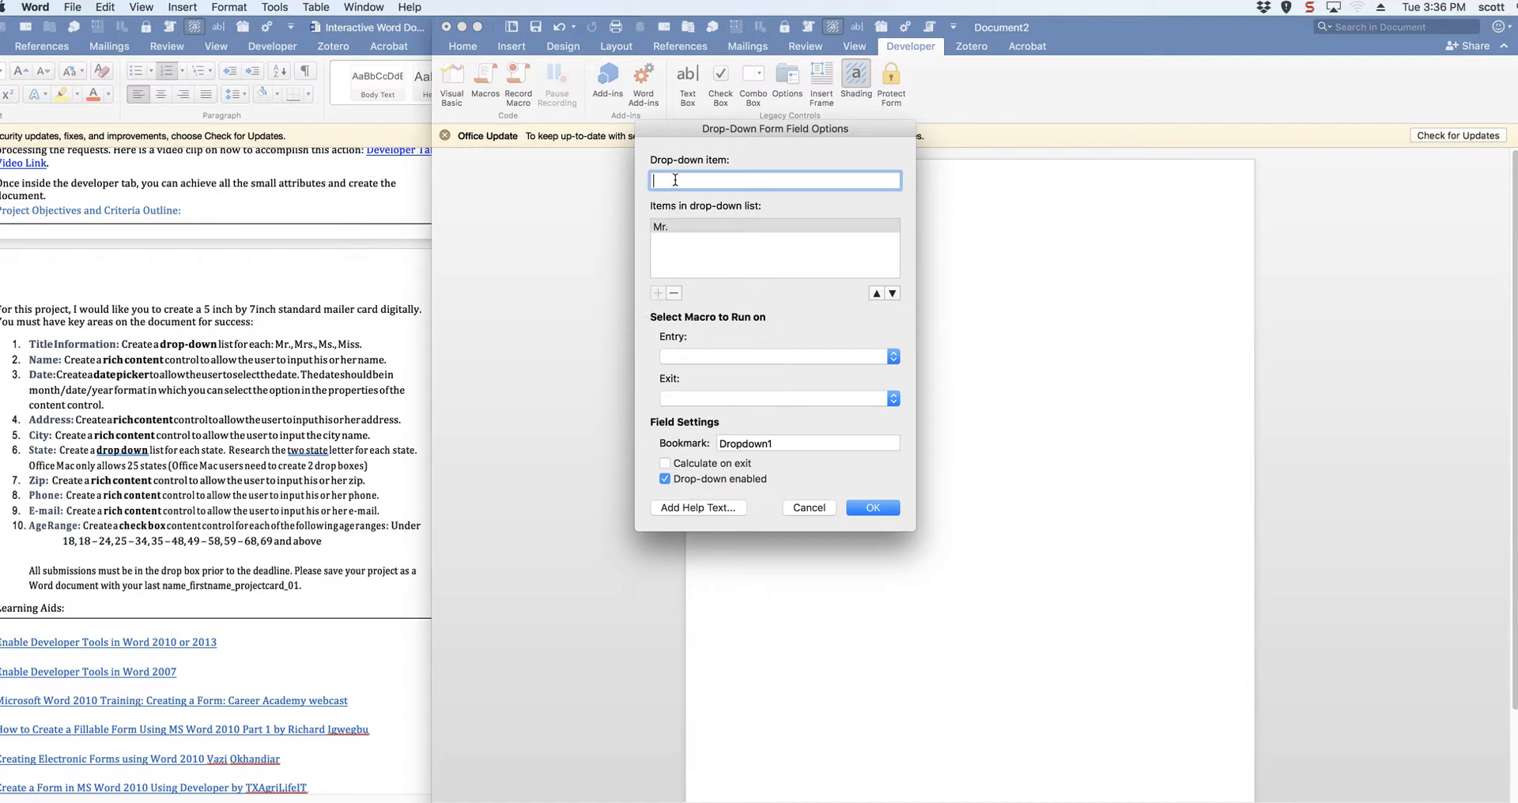
type("Ms.")
key("Return")
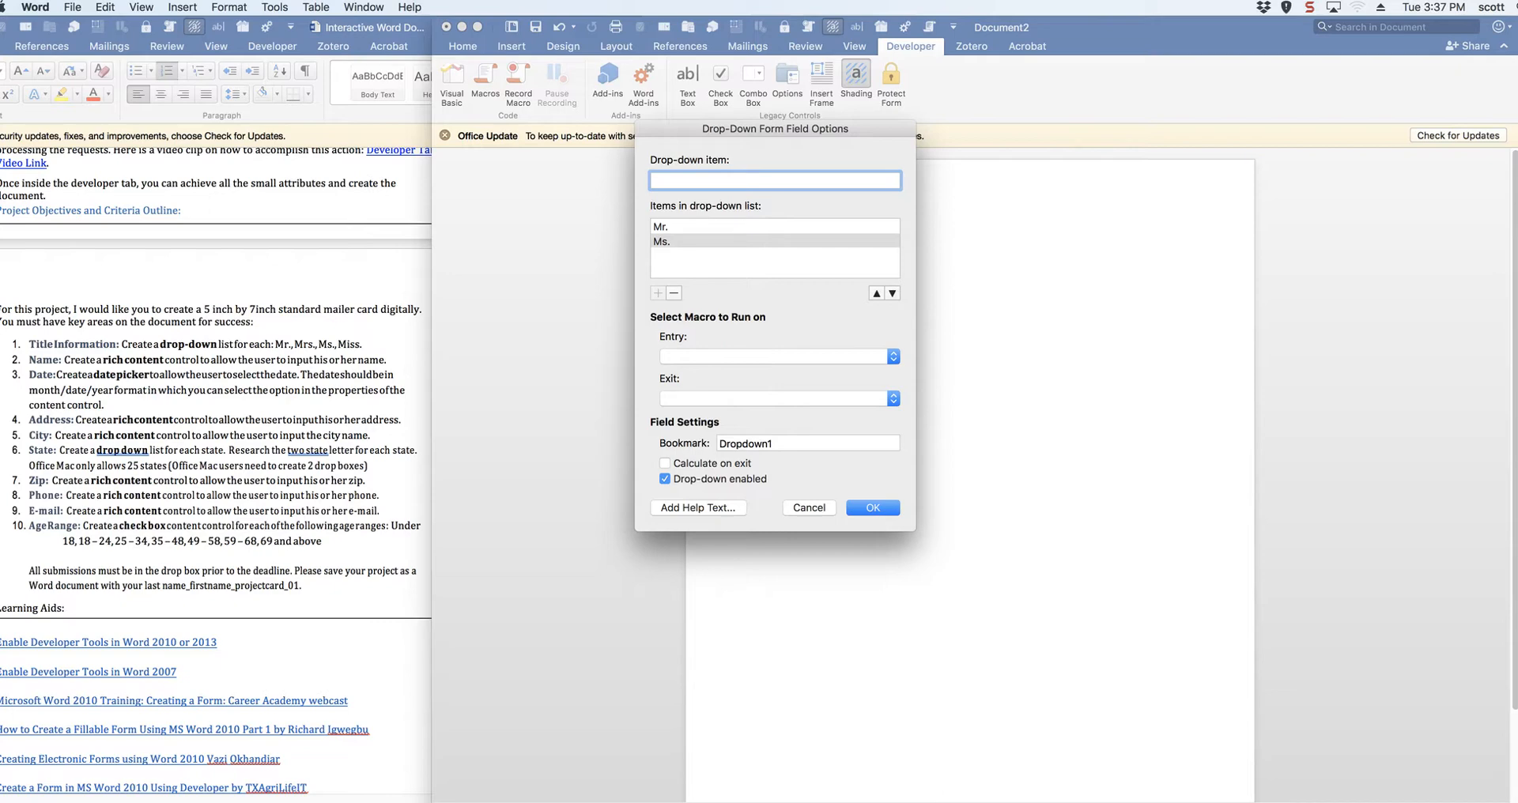
type("Mrs.")
key("Return")
type("Mi")
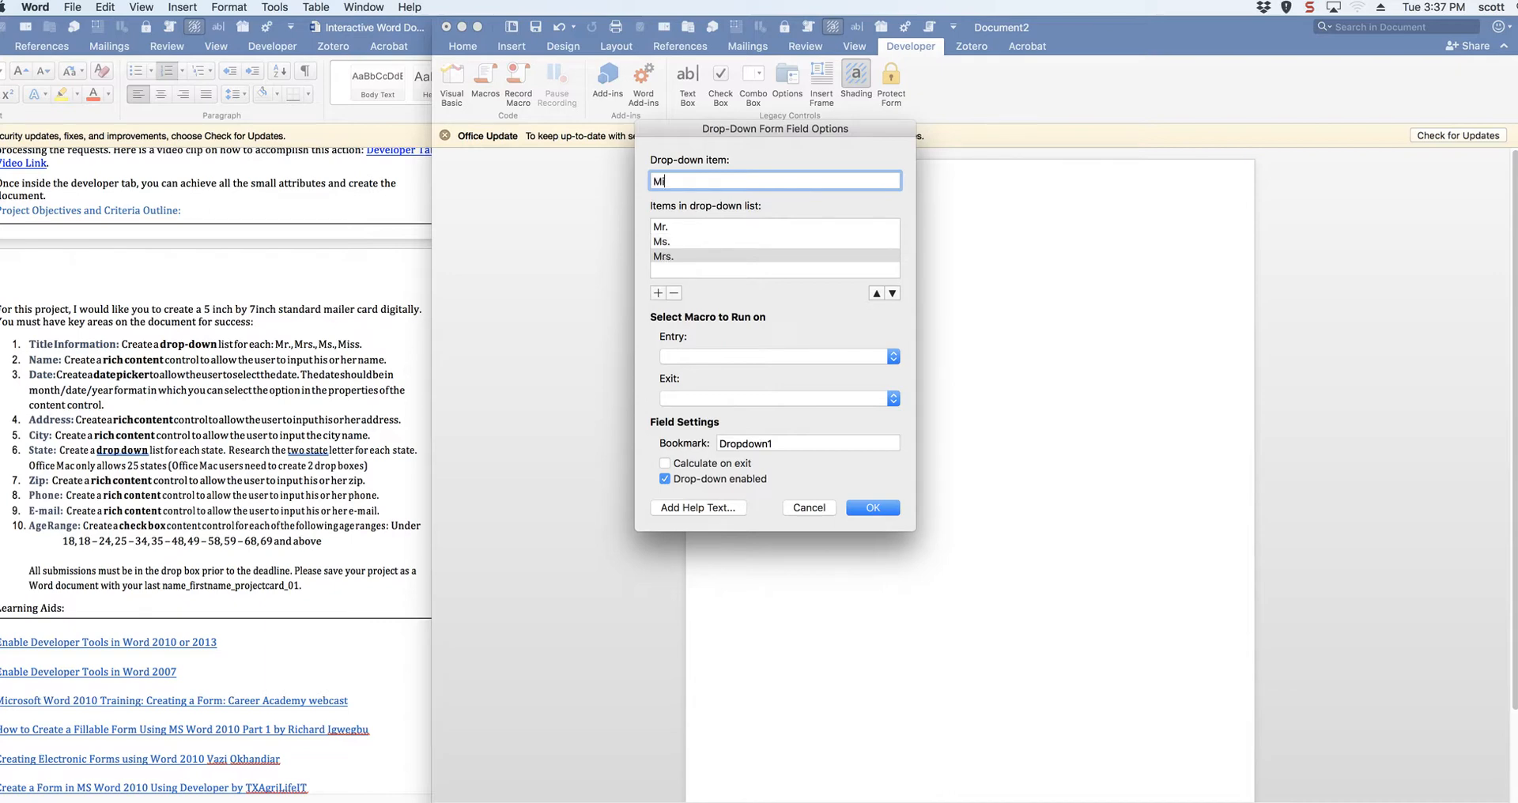
type("ss.")
key("Return")
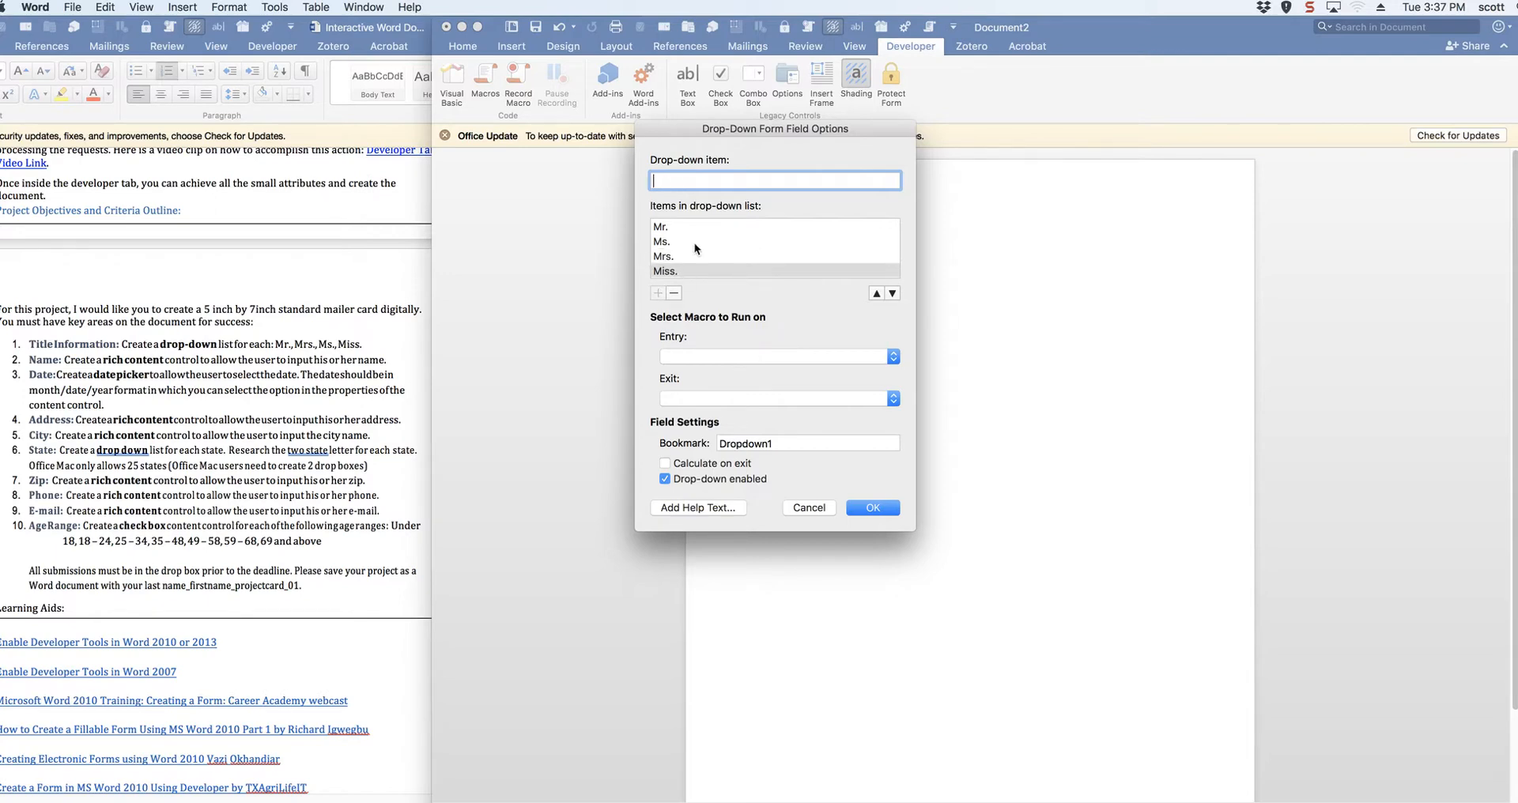
left_click(873, 508)
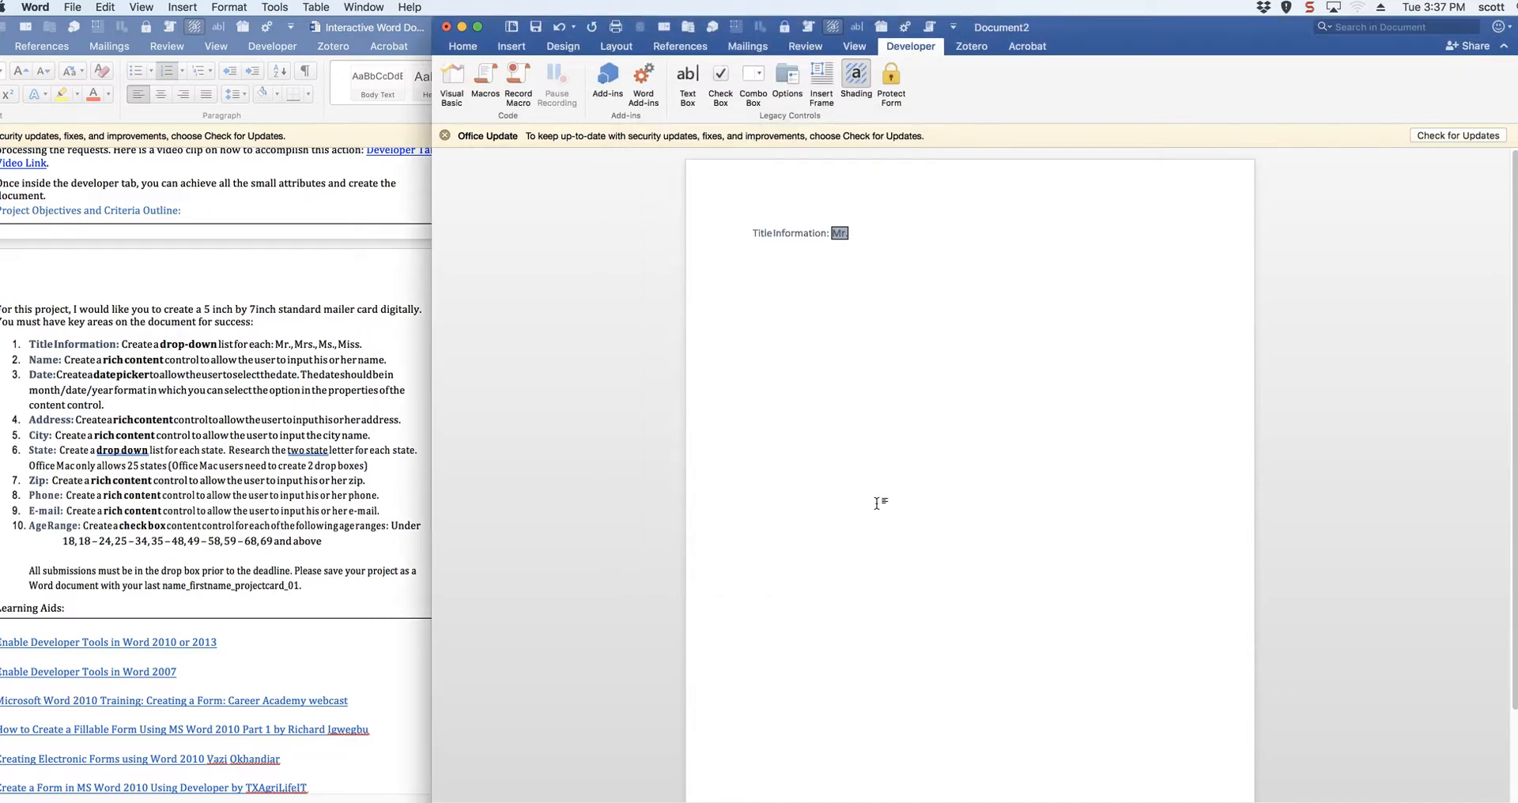
Step: Copy the Name: label from the project criteria onto a new line below Title Information in the form document
right_click(846, 236)
left_click(836, 235)
left_click(760, 263)
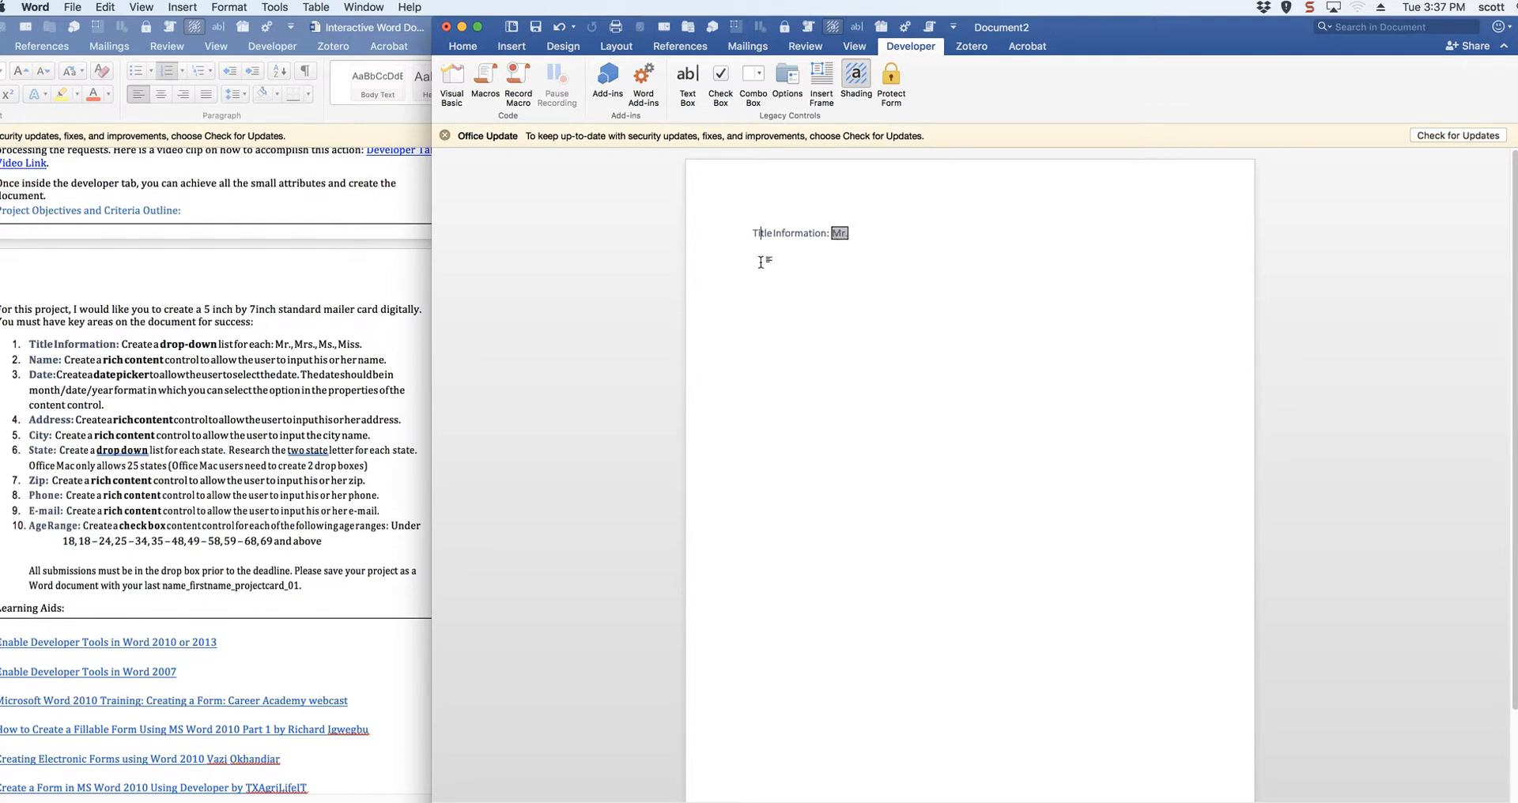
left_click(859, 235)
key("Return")
left_click(78, 366)
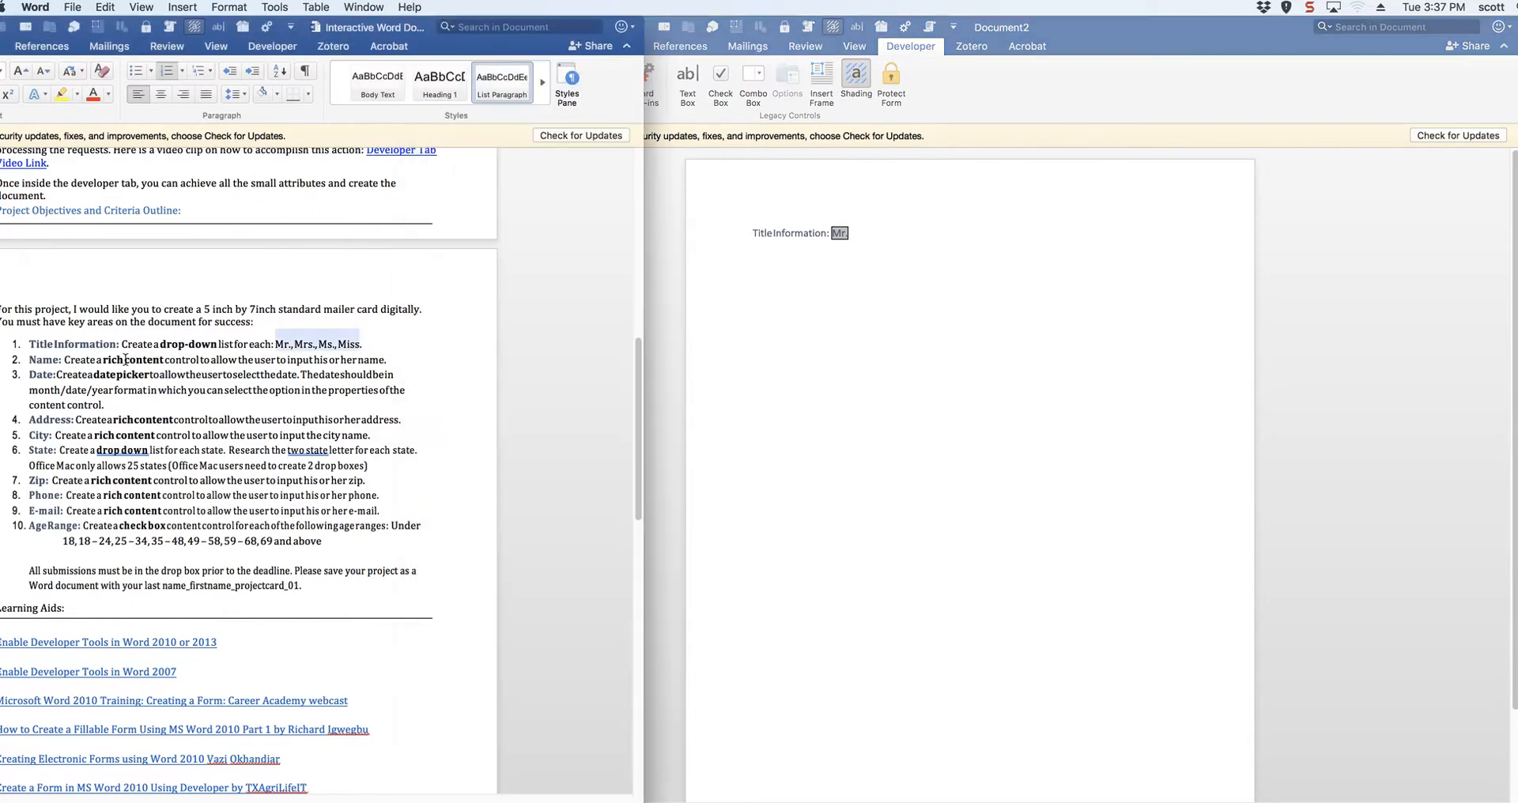
left_click_drag(29, 359, 63, 360)
key("super+c")
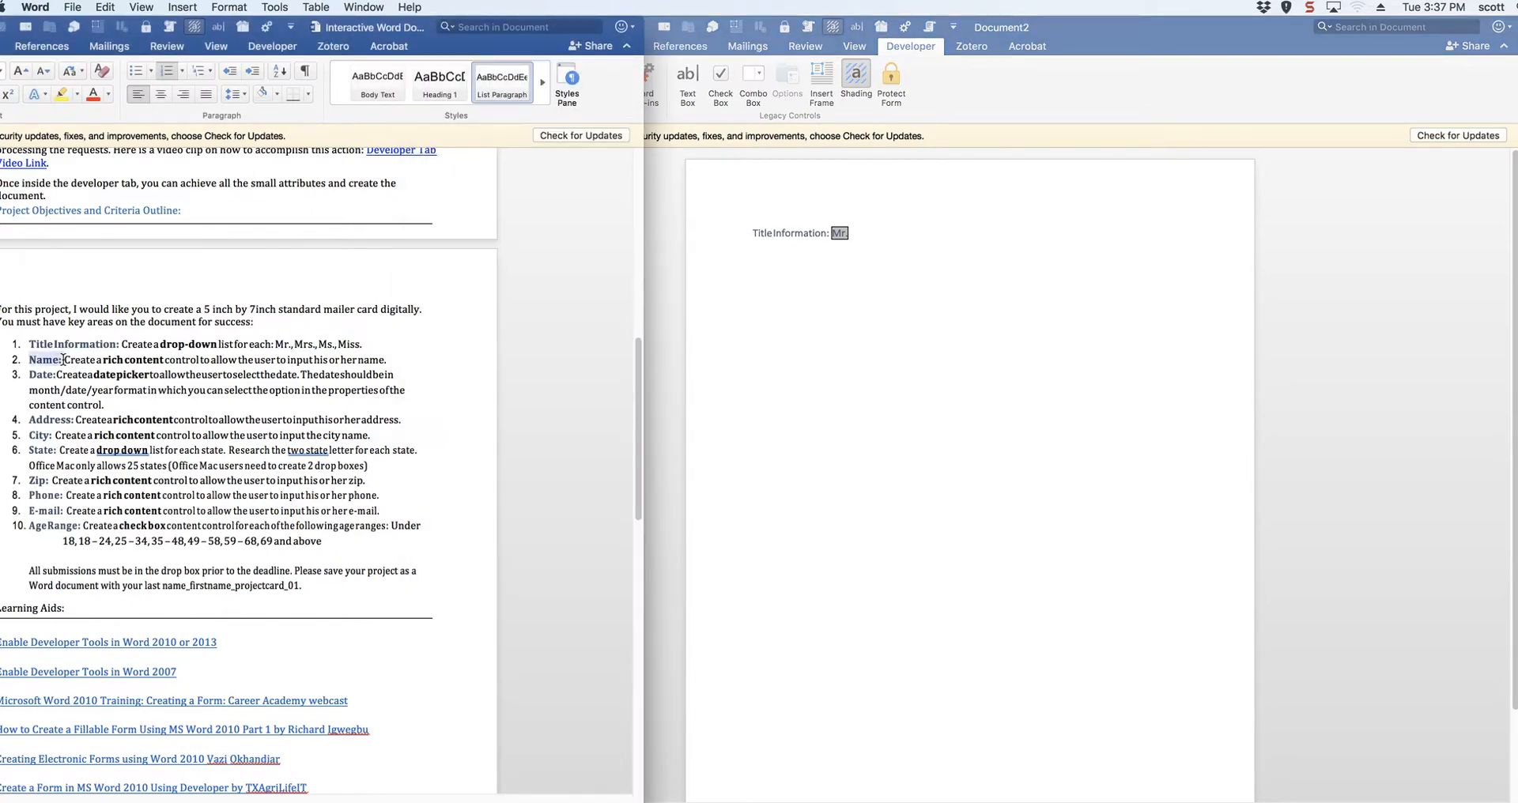
left_click(758, 327)
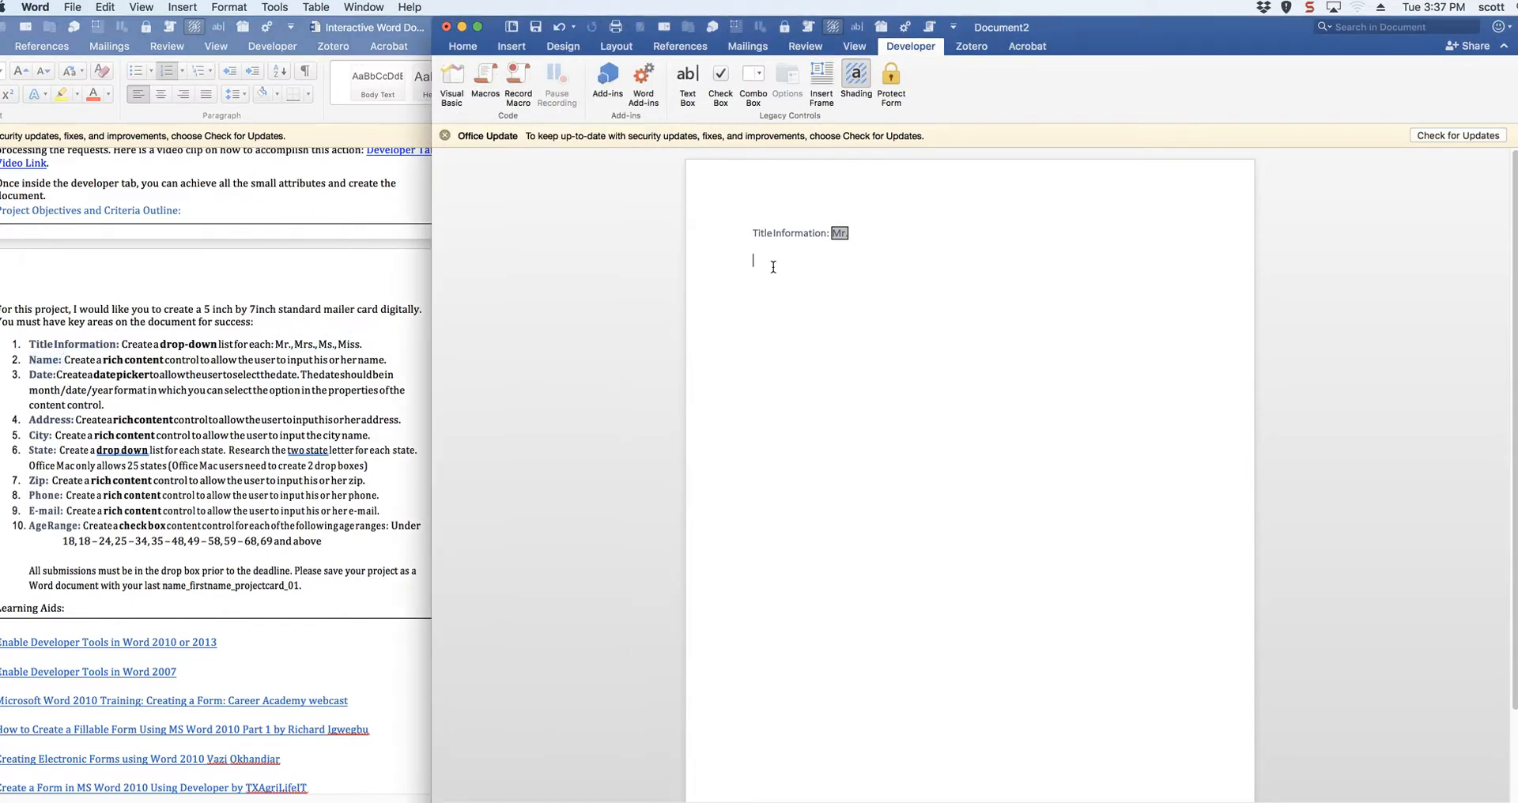
key("super+v")
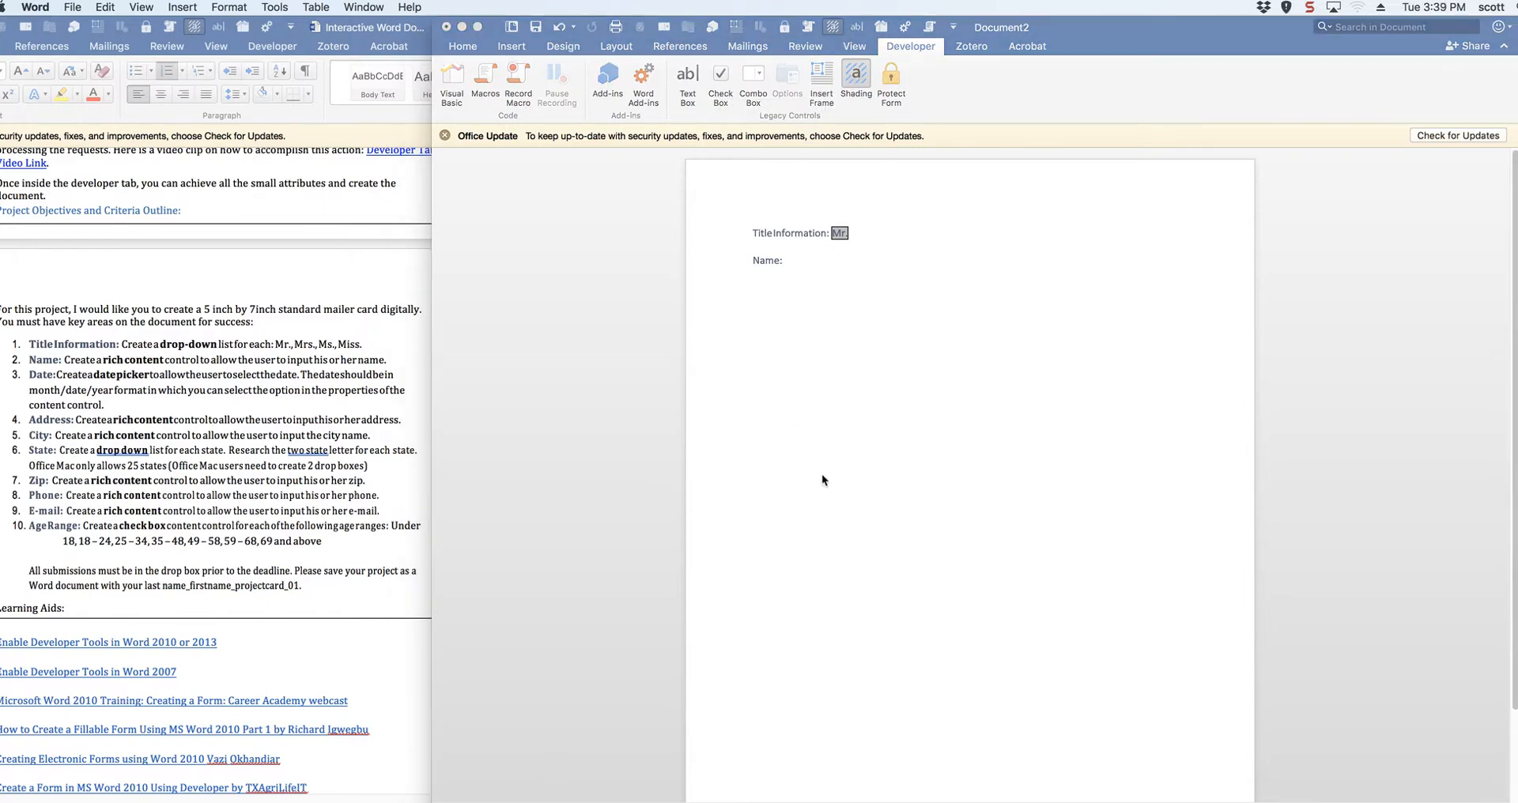
Step: Turn the Name label into Last Name: and First Name: labels on one line, each followed by a text form field
left_click(803, 260)
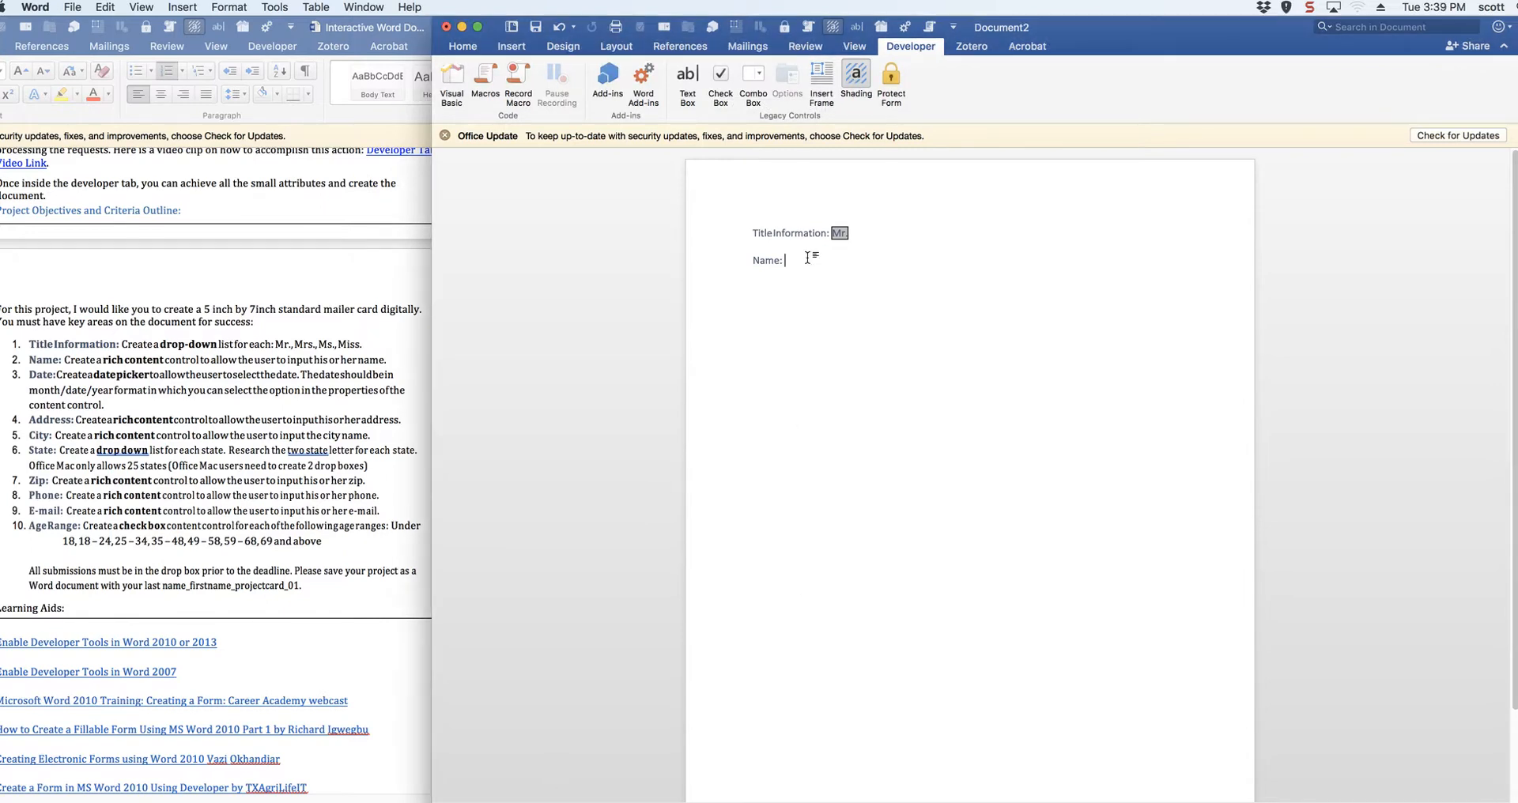
left_click(699, 74)
left_click(753, 260)
type("Last Name:  First Name:")
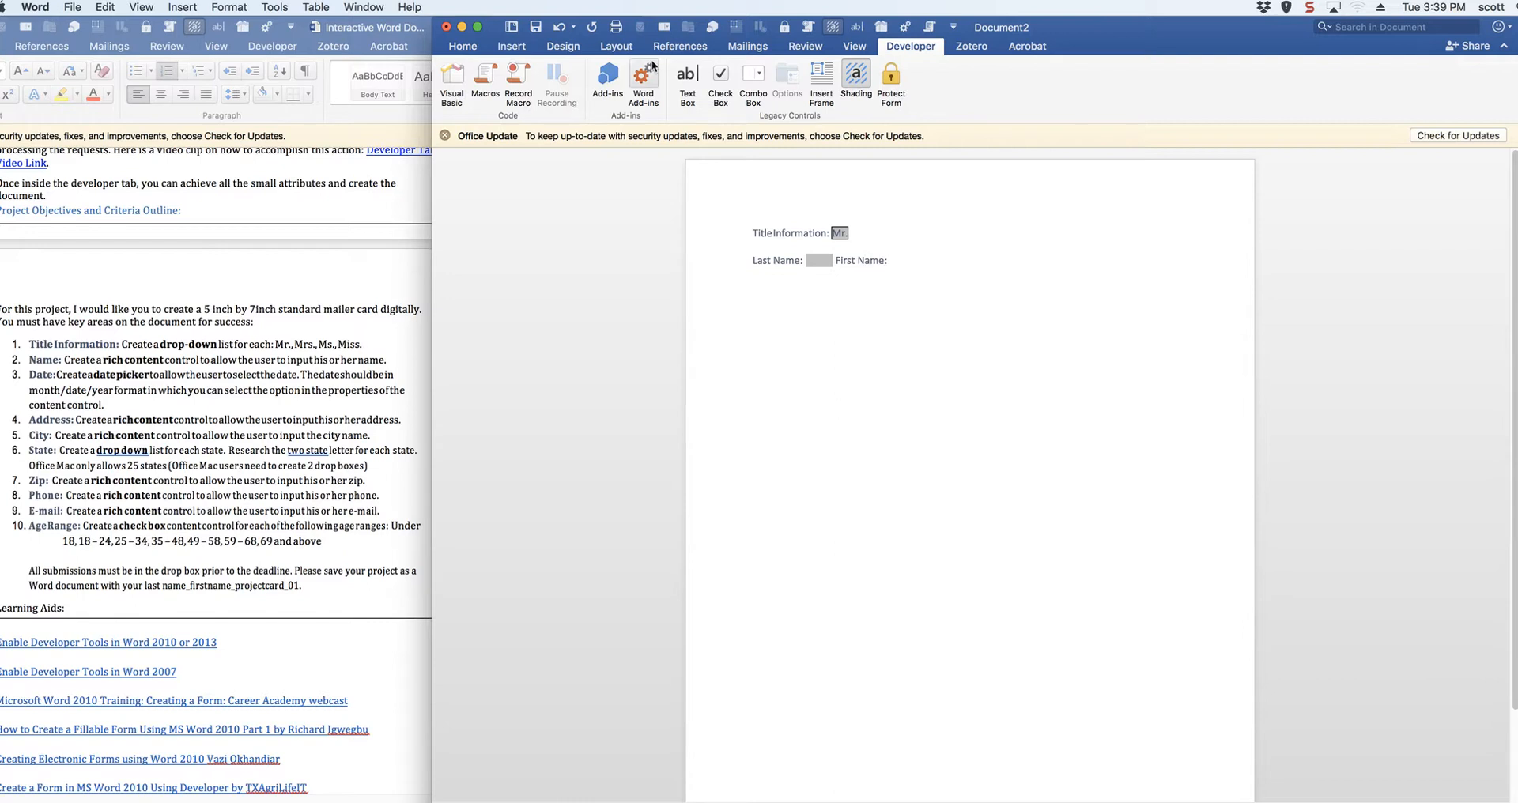
left_click(687, 75)
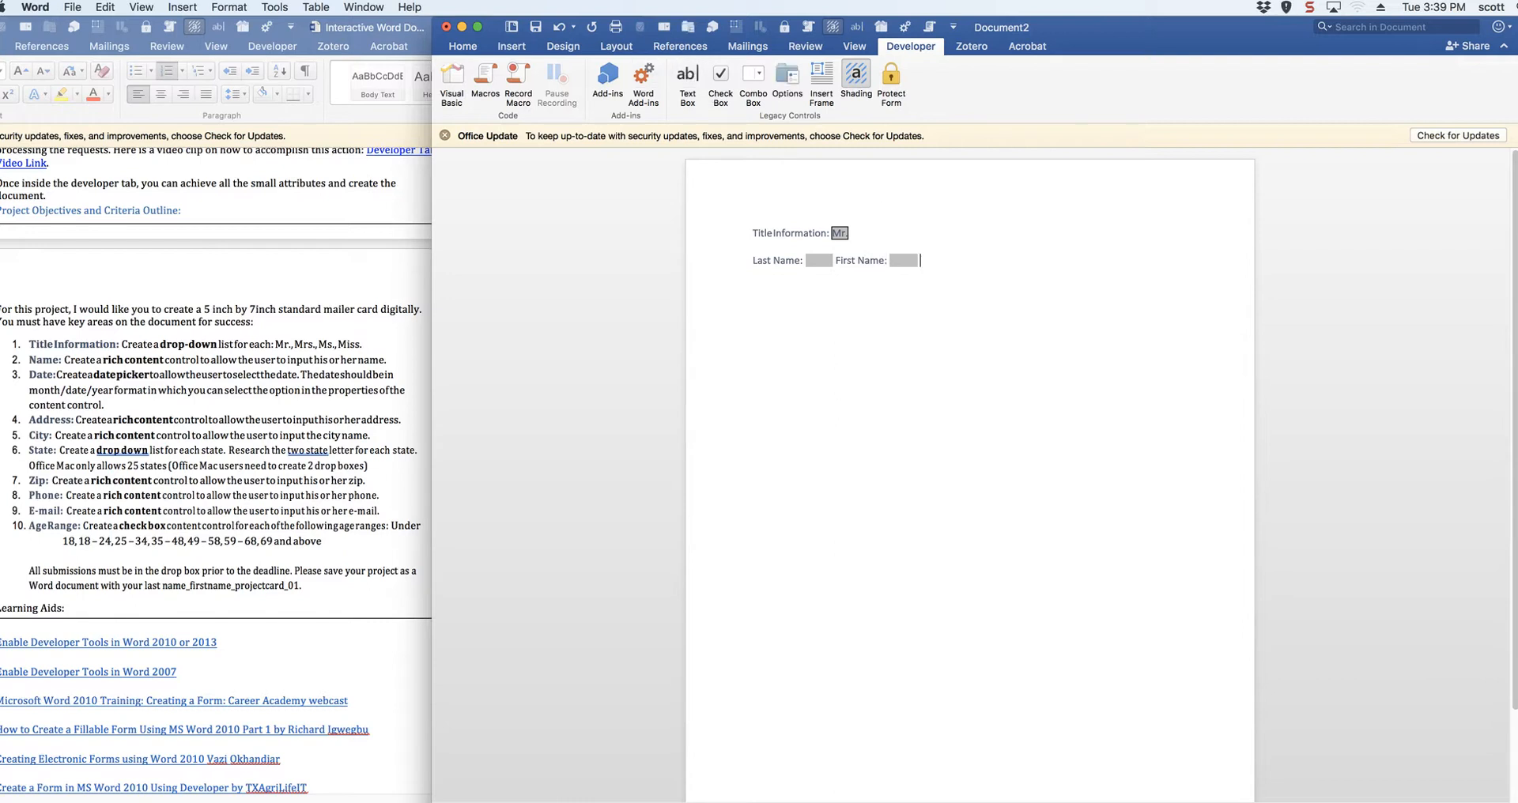
Step: Add a Middle: label with a text form field after the First Name field
type("Middle")
key("BackSpace")
type(":")
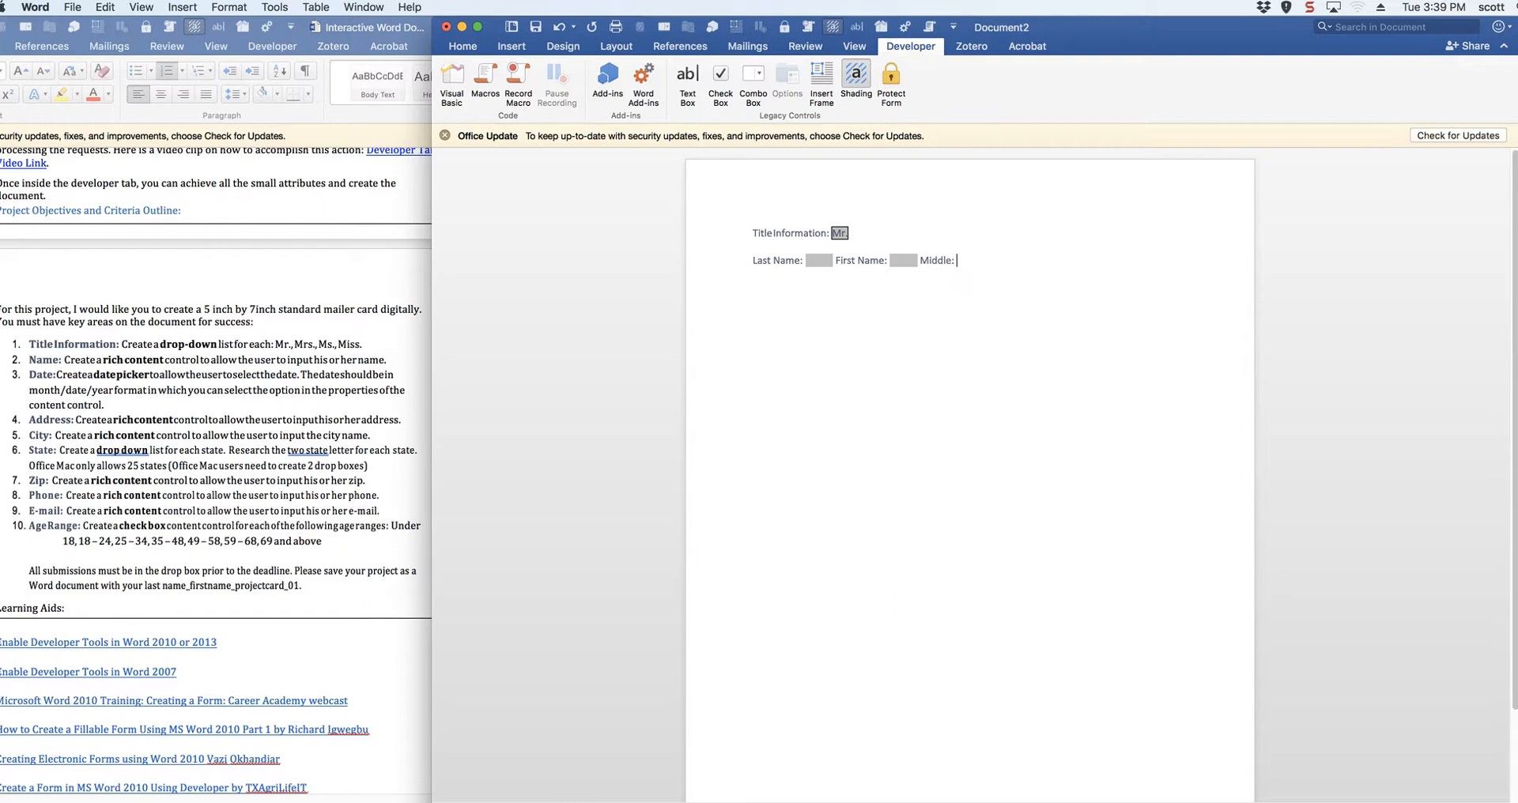
left_click(690, 79)
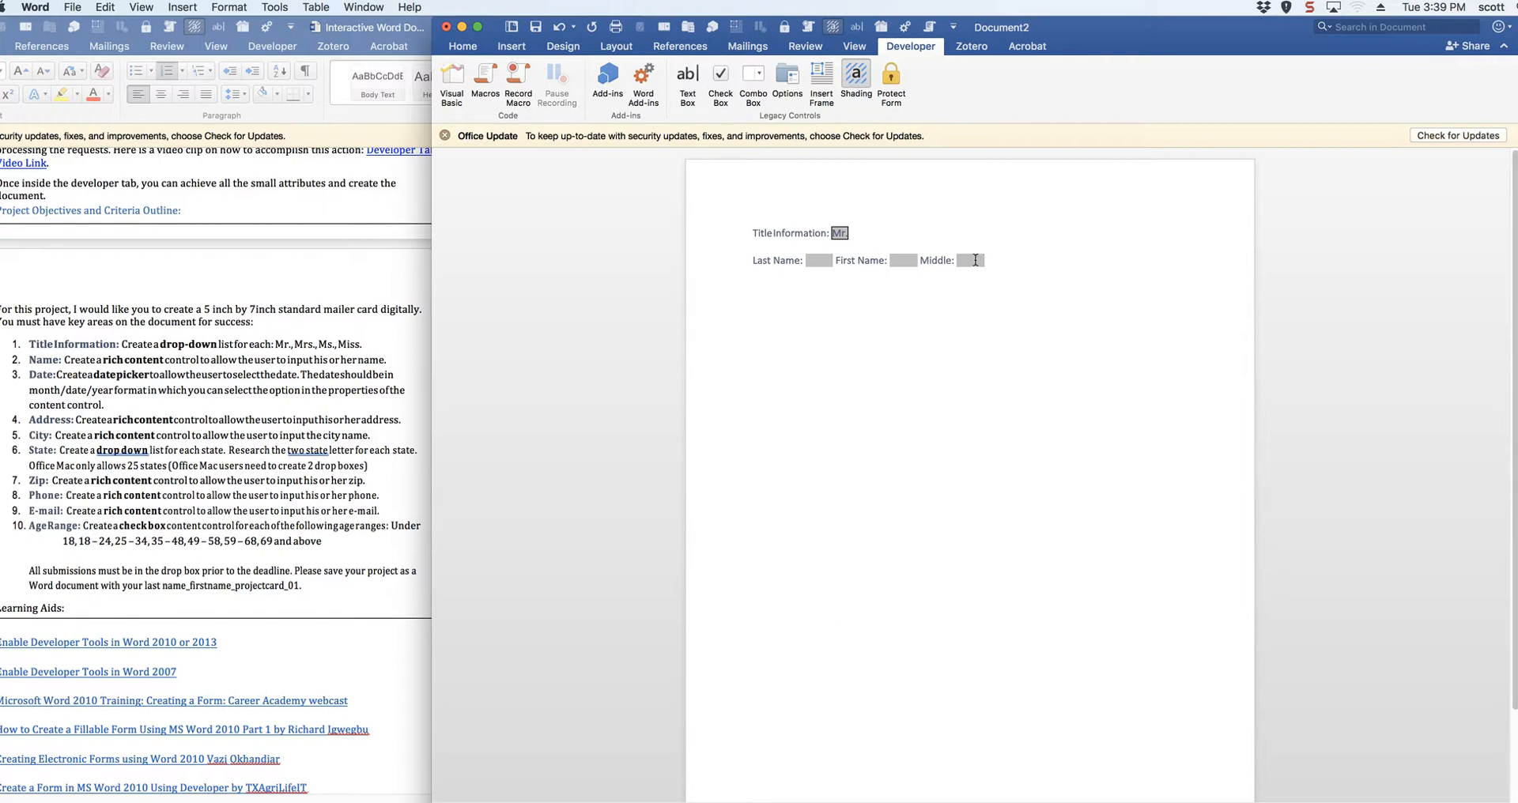
Step: Add an Address: label with a text form field on a new line below the name fields
left_click(1011, 261)
left_click(968, 264)
left_click(1012, 261)
key("Return")
type("Address:")
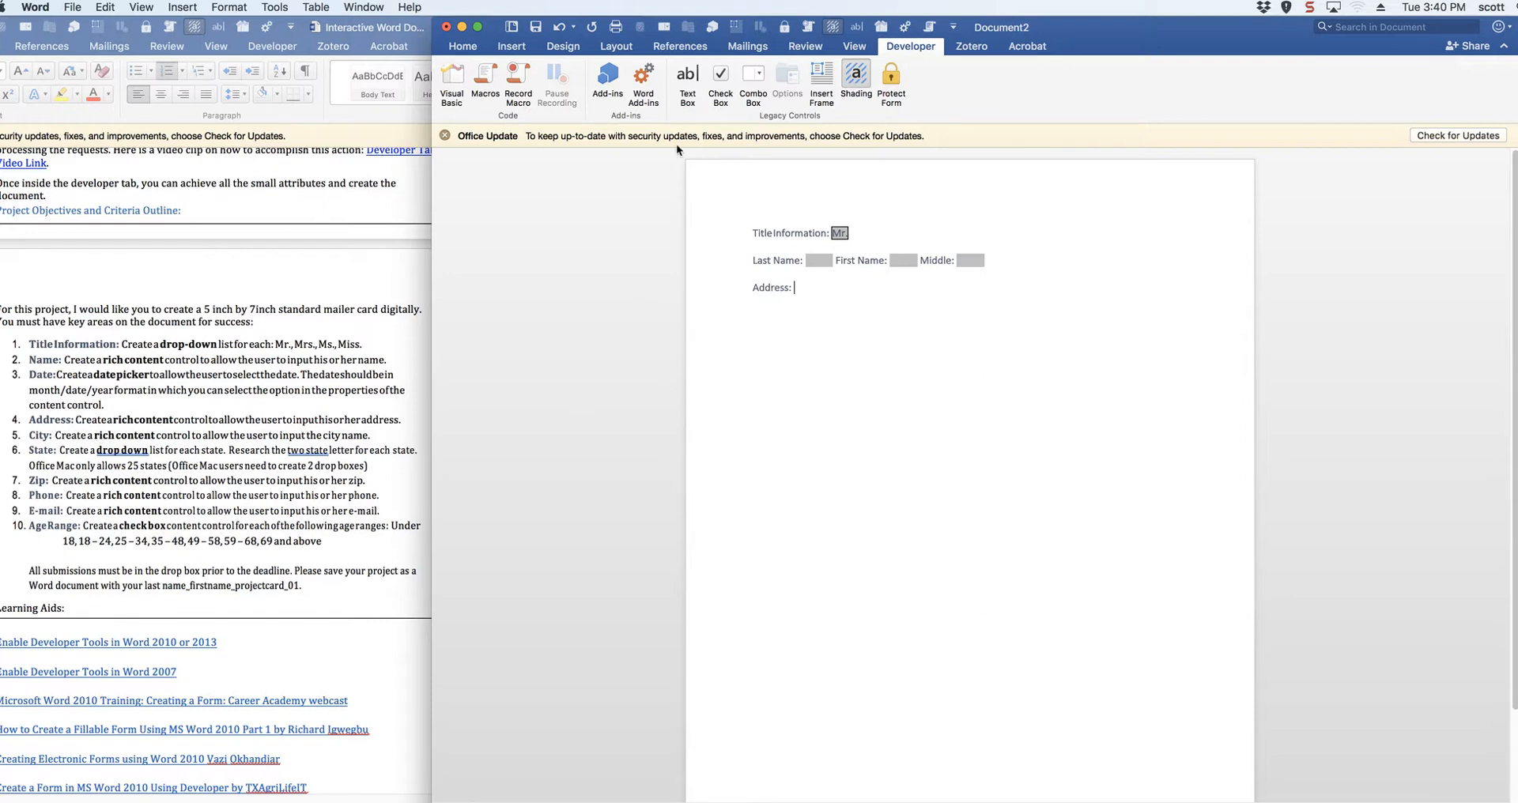
left_click(689, 74)
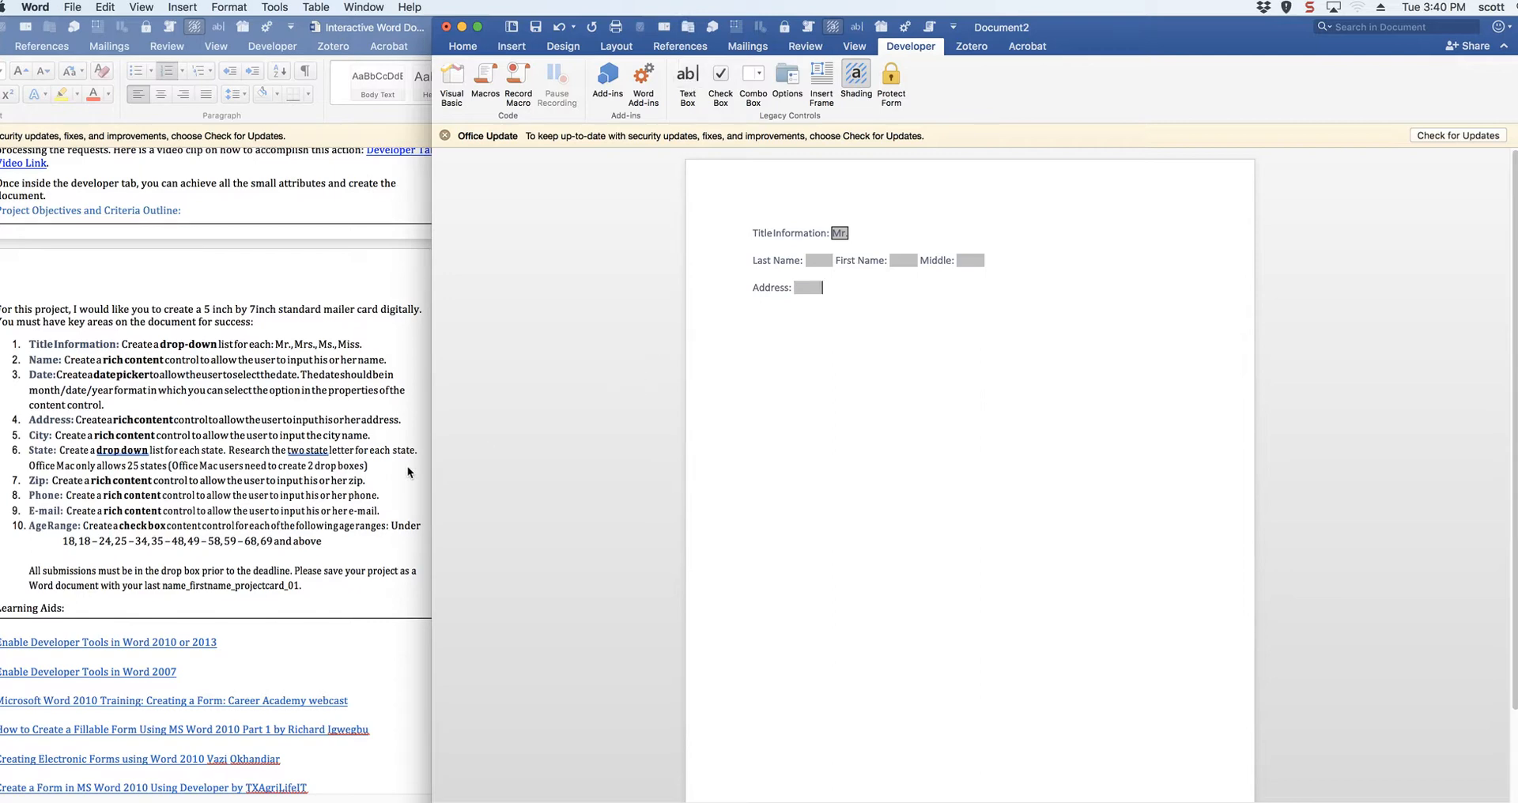
Step: Add a State: label with a drop-down form field on a new line below Address
left_click(217, 466)
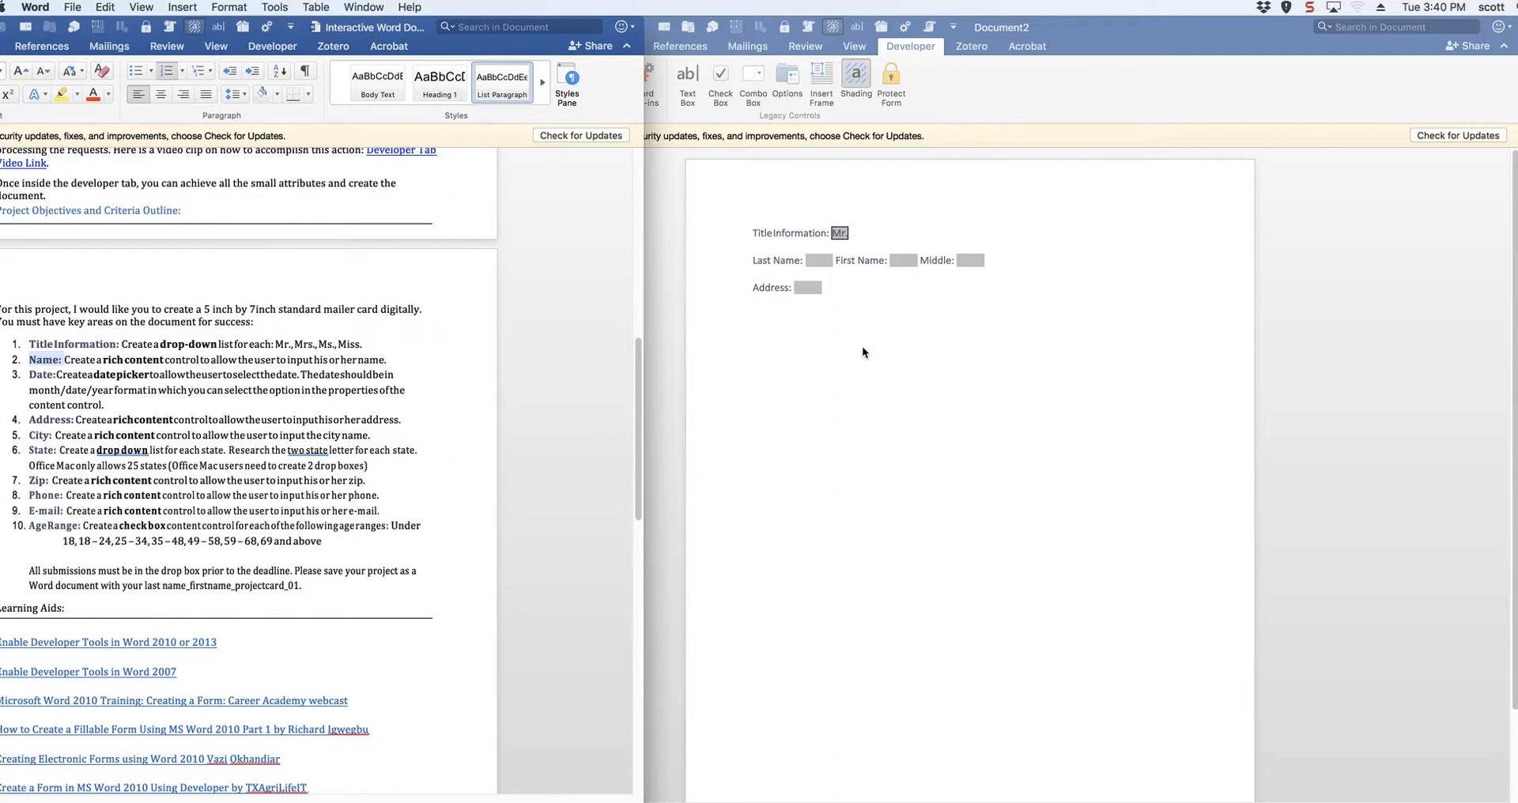
left_click(832, 289)
key("Return")
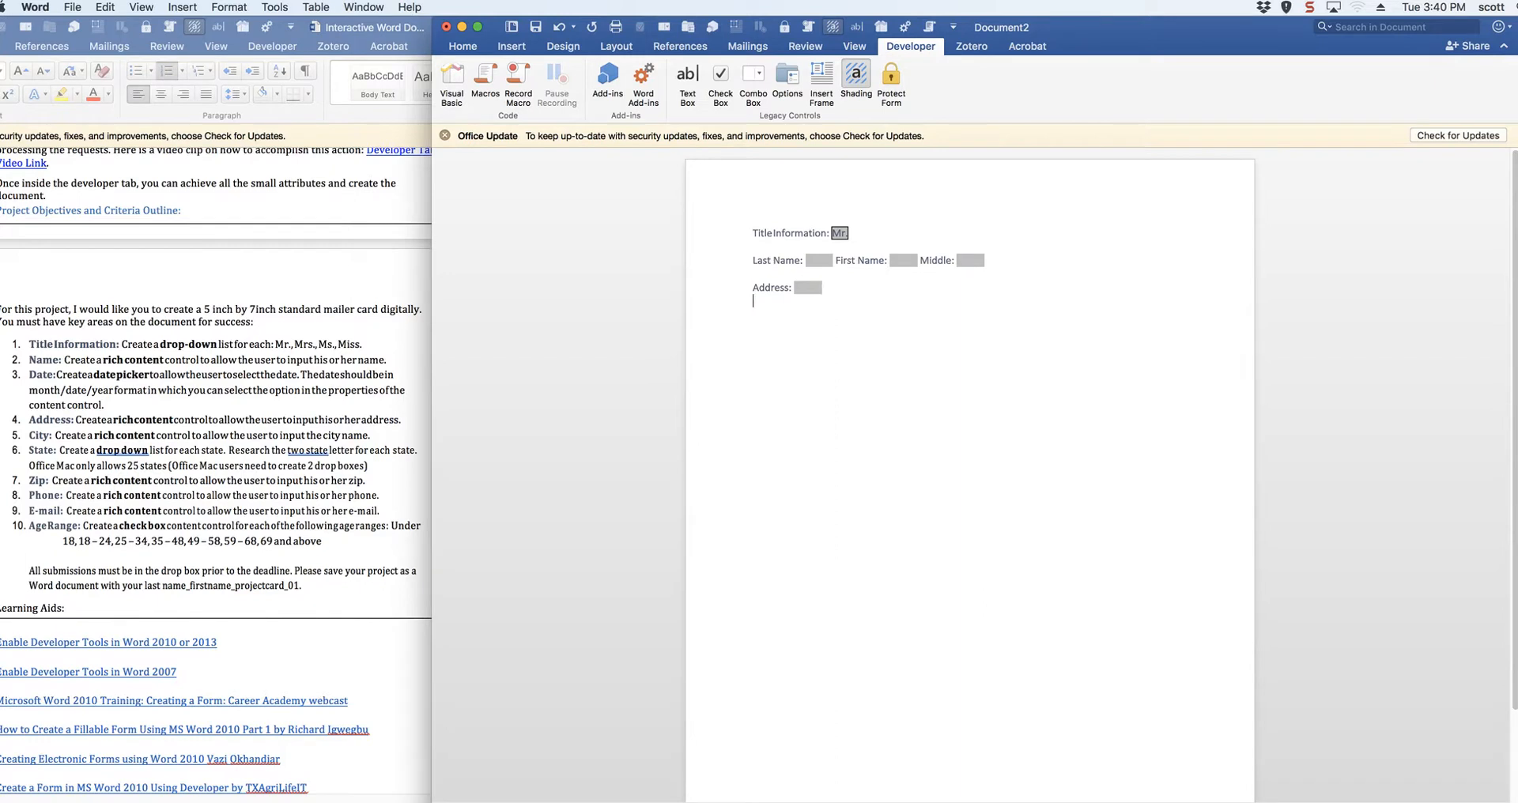
type("State:")
left_click(752, 77)
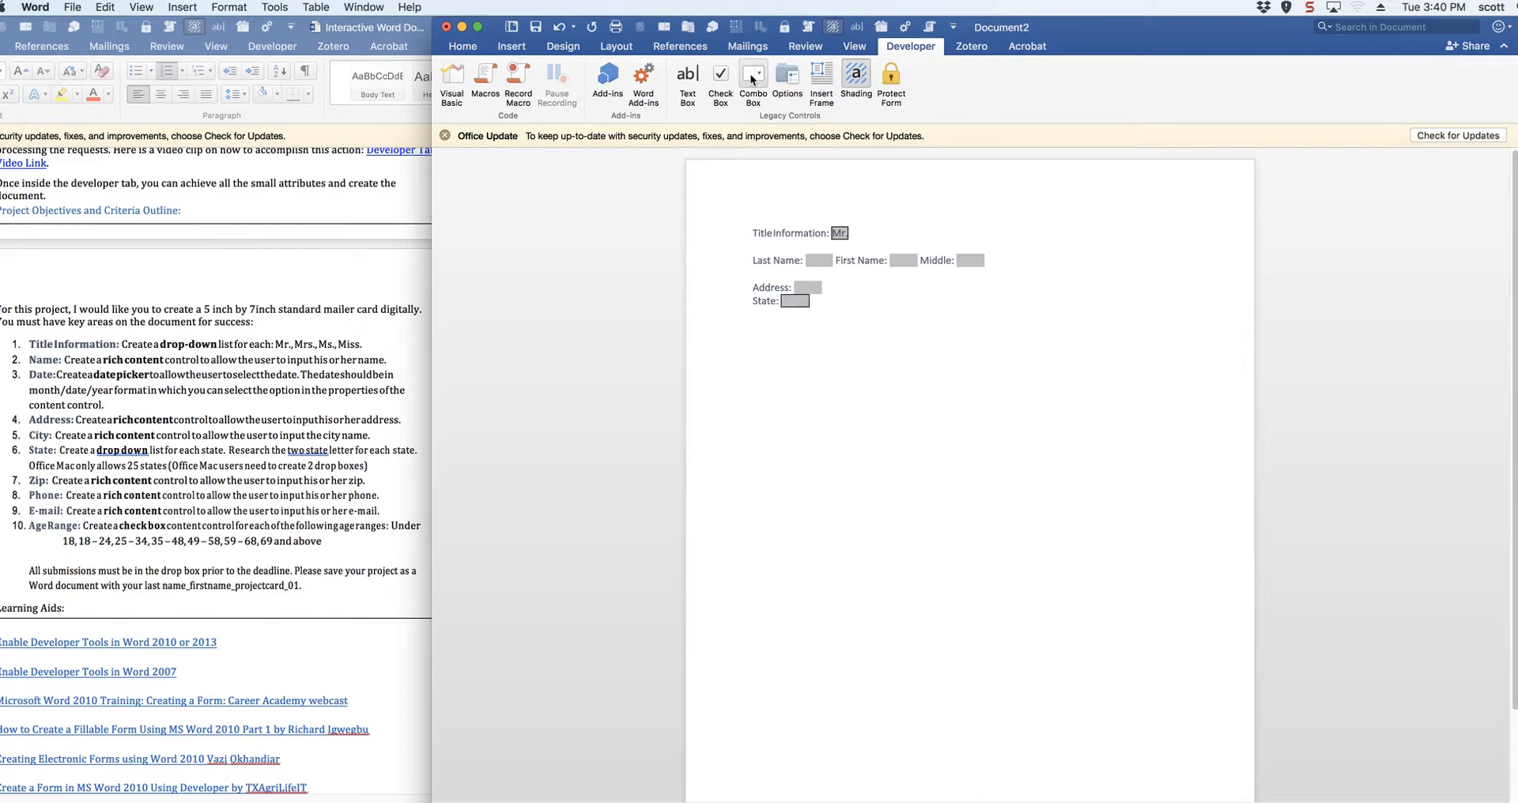
Step: Open the State drop-down field's options and add "Select Your State" as the first list item
double_click(795, 301)
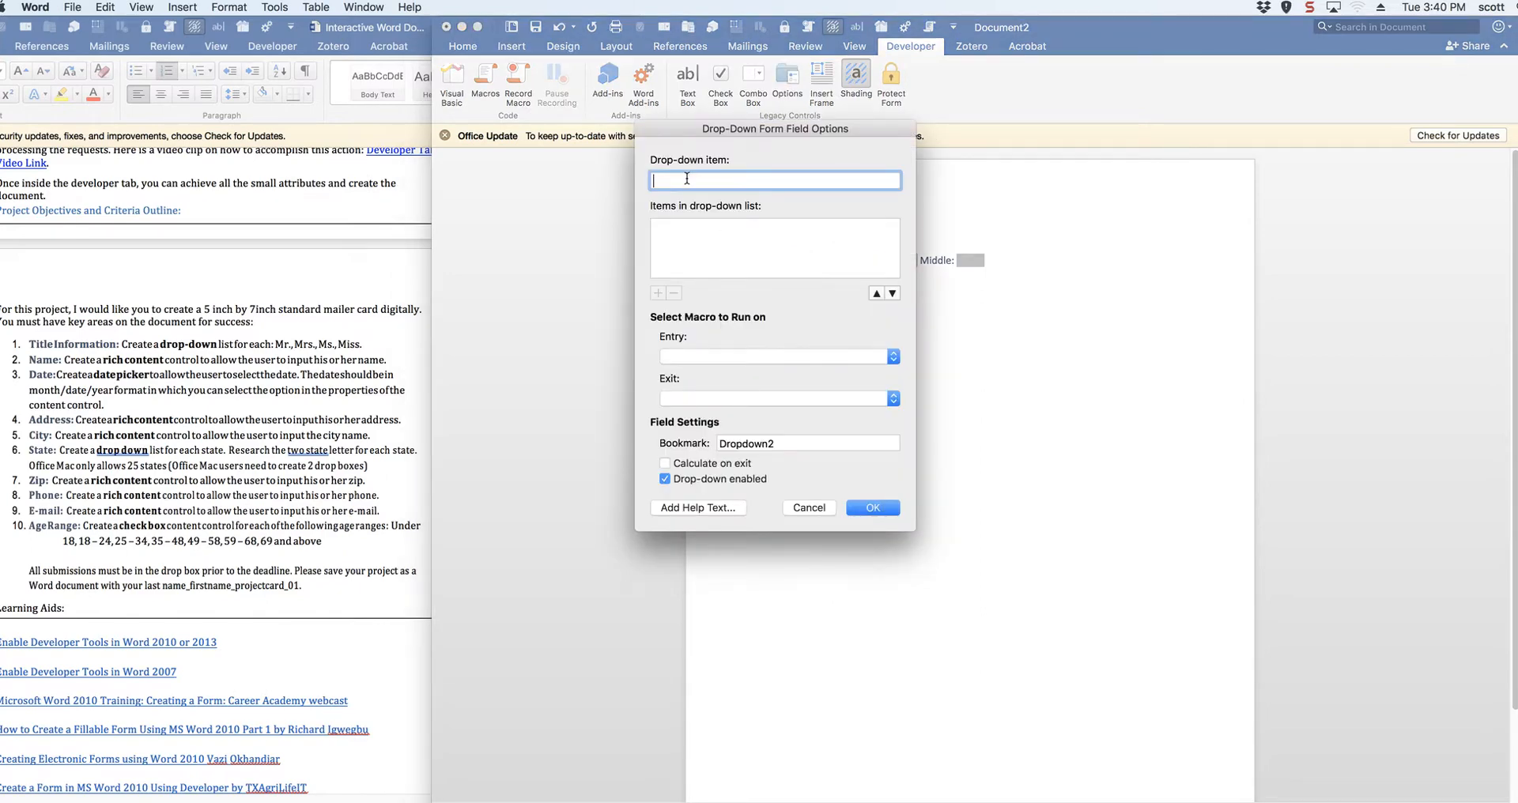
type("State")
left_click(653, 182)
type("Select your")
key("BackSpace")
key("BackSpace")
key("BackSpace")
key("BackSpace")
key("BackSpace")
key("BackSpace")
type("Yourt")
key("BackSpace")
key("BackSpace")
left_click(658, 293)
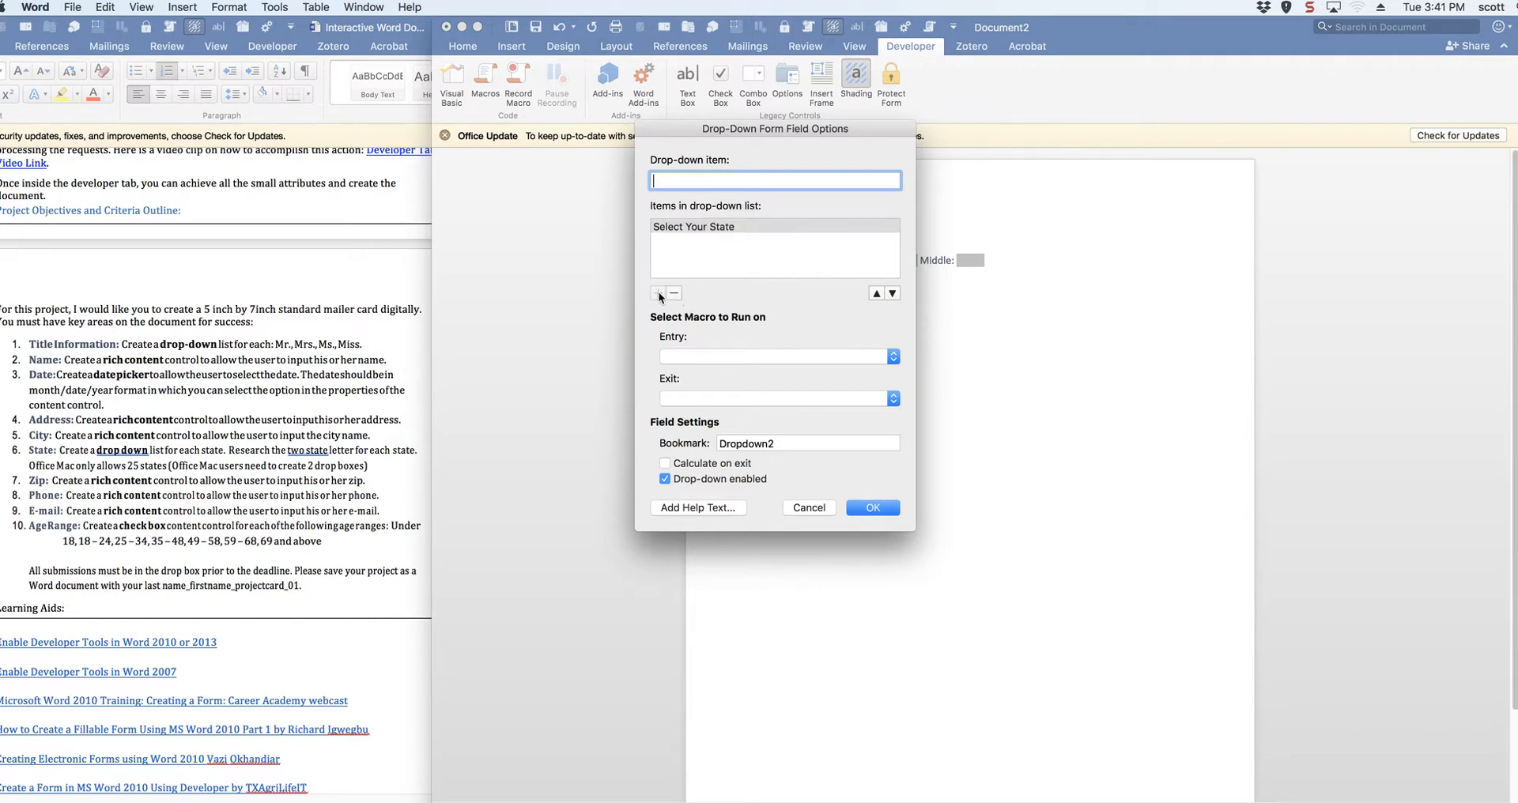
Step: Add Georgia and Florida to the State drop-down list and apply the field options
type("Ga")
key("BackSpace")
type("eorgia")
left_click(656, 293)
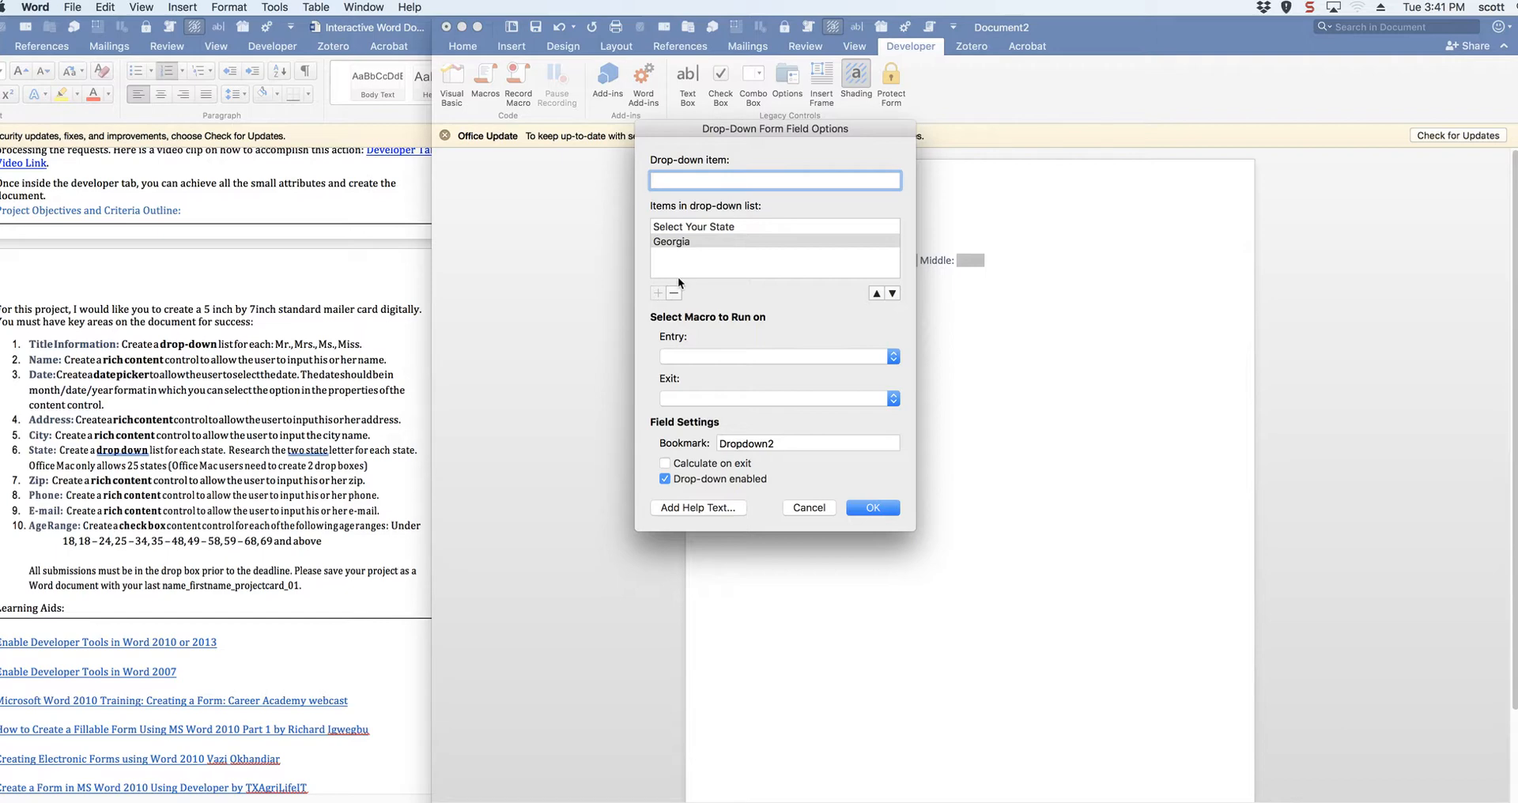
type("Florida")
left_click(657, 292)
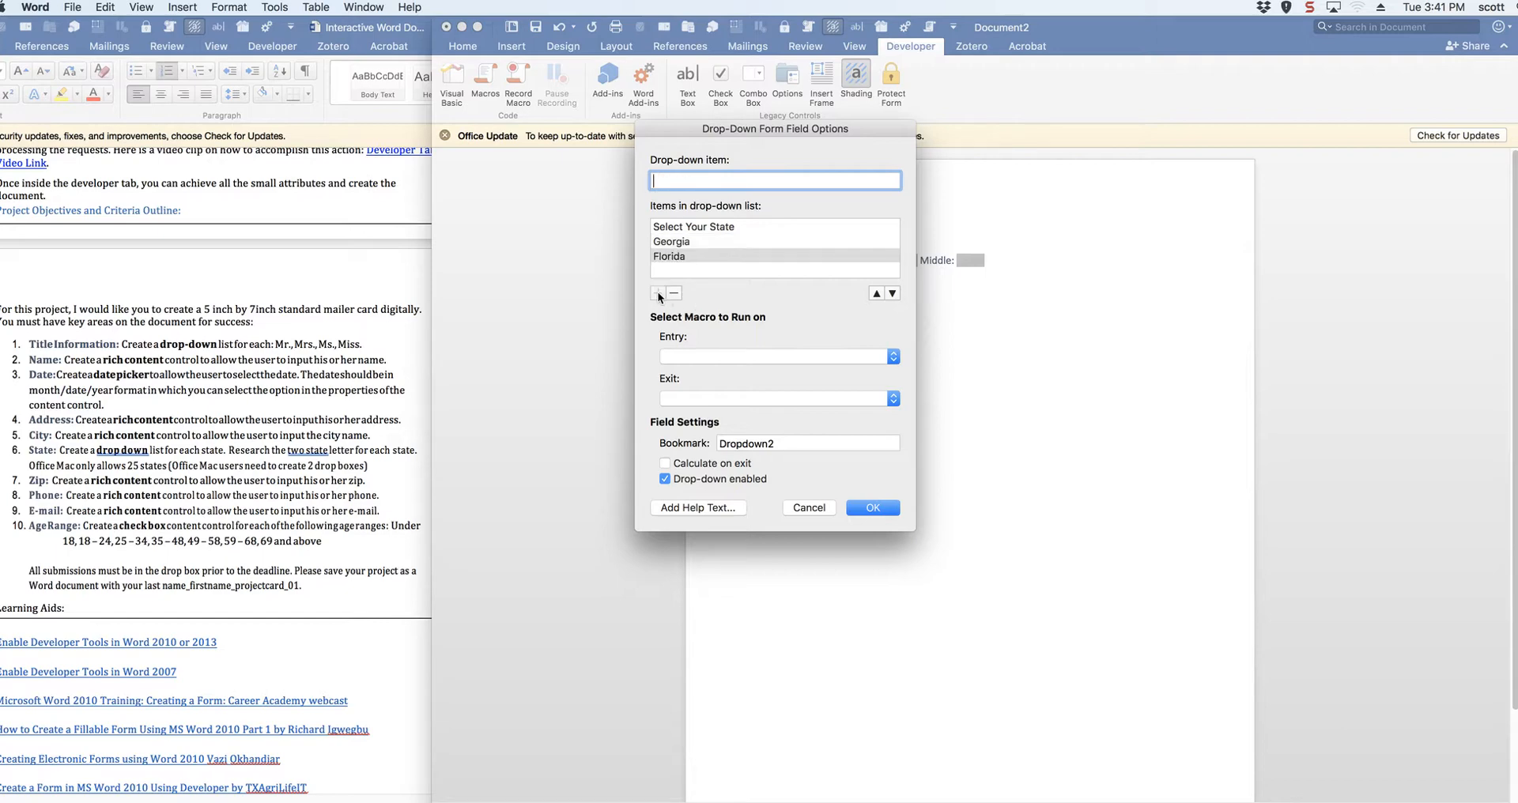
left_click(872, 508)
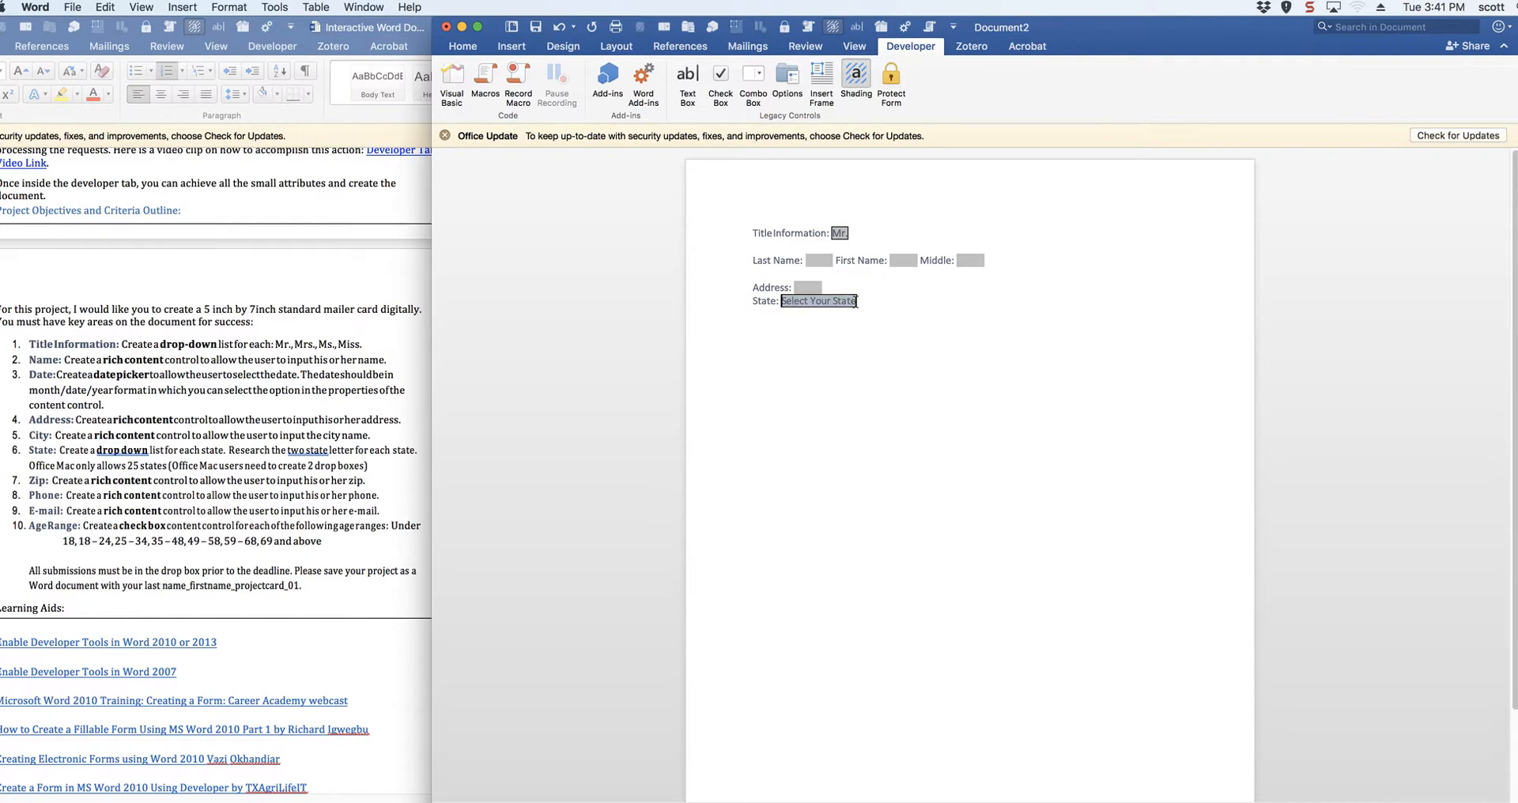
Step: Split the State line into its own paragraph so it is spaced apart from the Address line
left_click(808, 287)
left_click(853, 301)
left_click(878, 315)
left_click(753, 301)
key("Return")
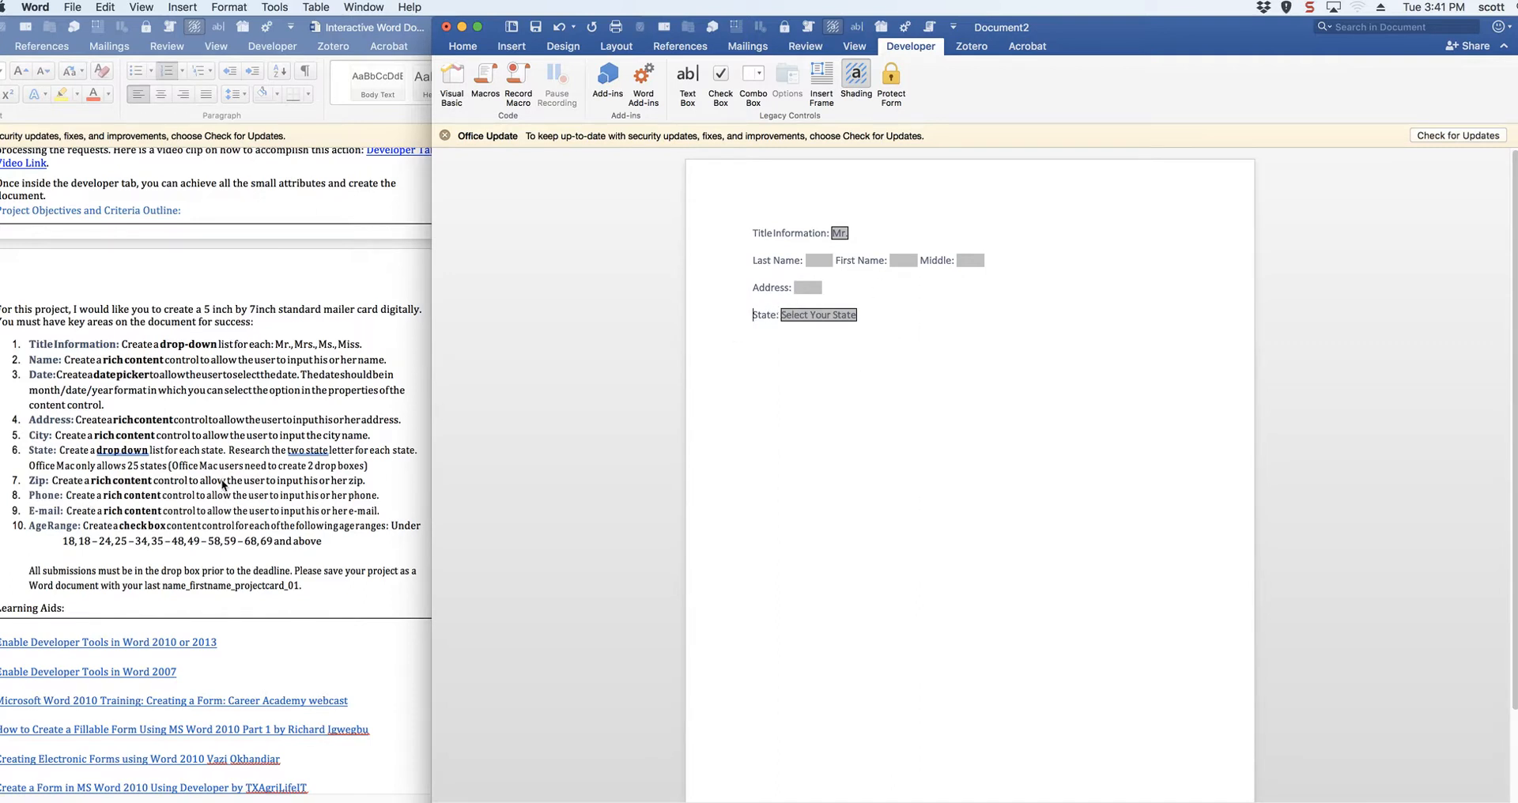
Step: Add an Age: label with a drop-down form field on a new line below State
left_click(84, 528)
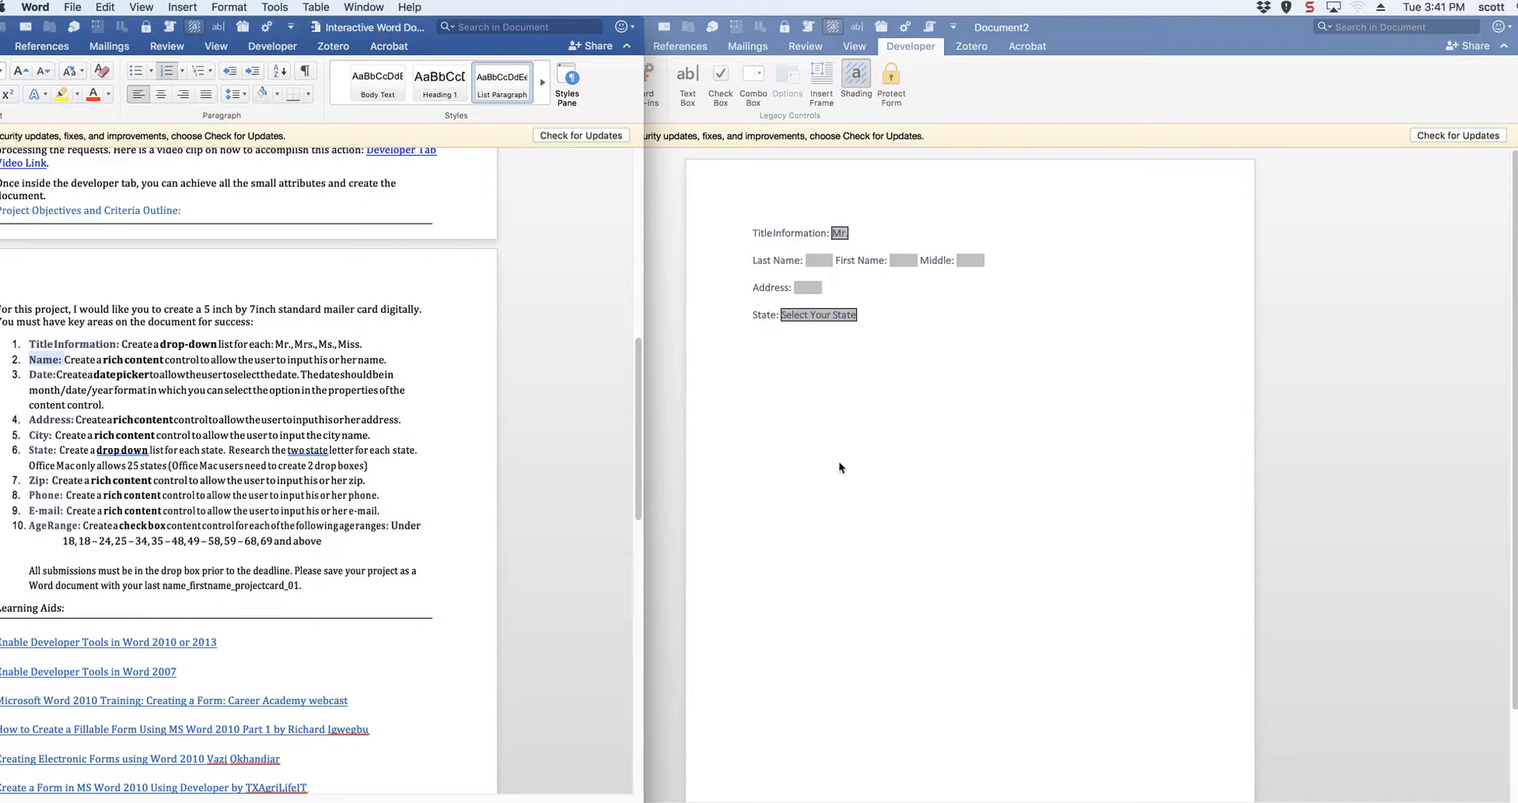
left_click(869, 317)
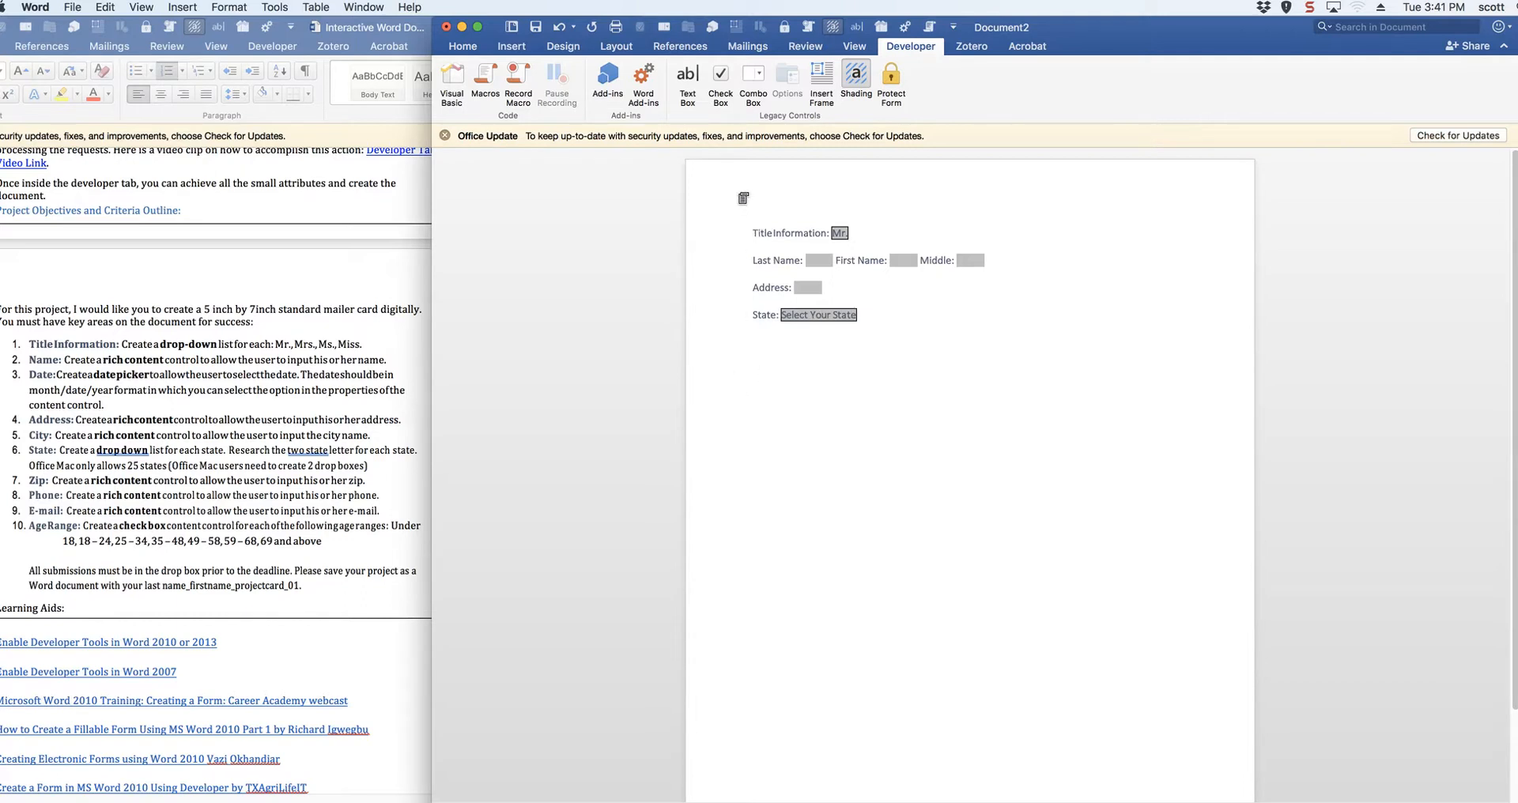
left_click(755, 77)
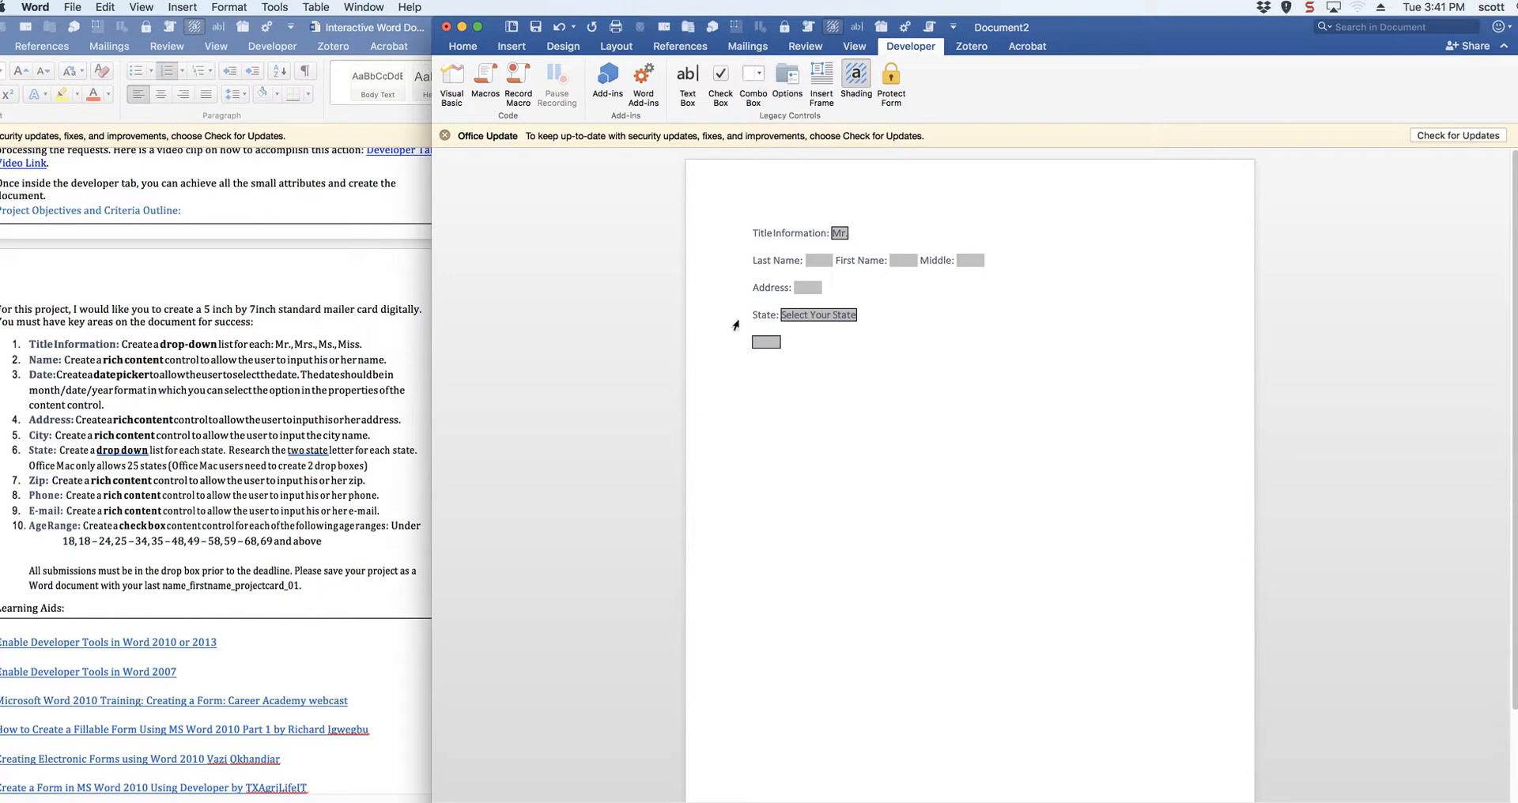
type("Age:")
Step: Add "18 and under", "18-24" and "25-34" as items in the Age drop-down list and apply the field options
double_click(789, 342)
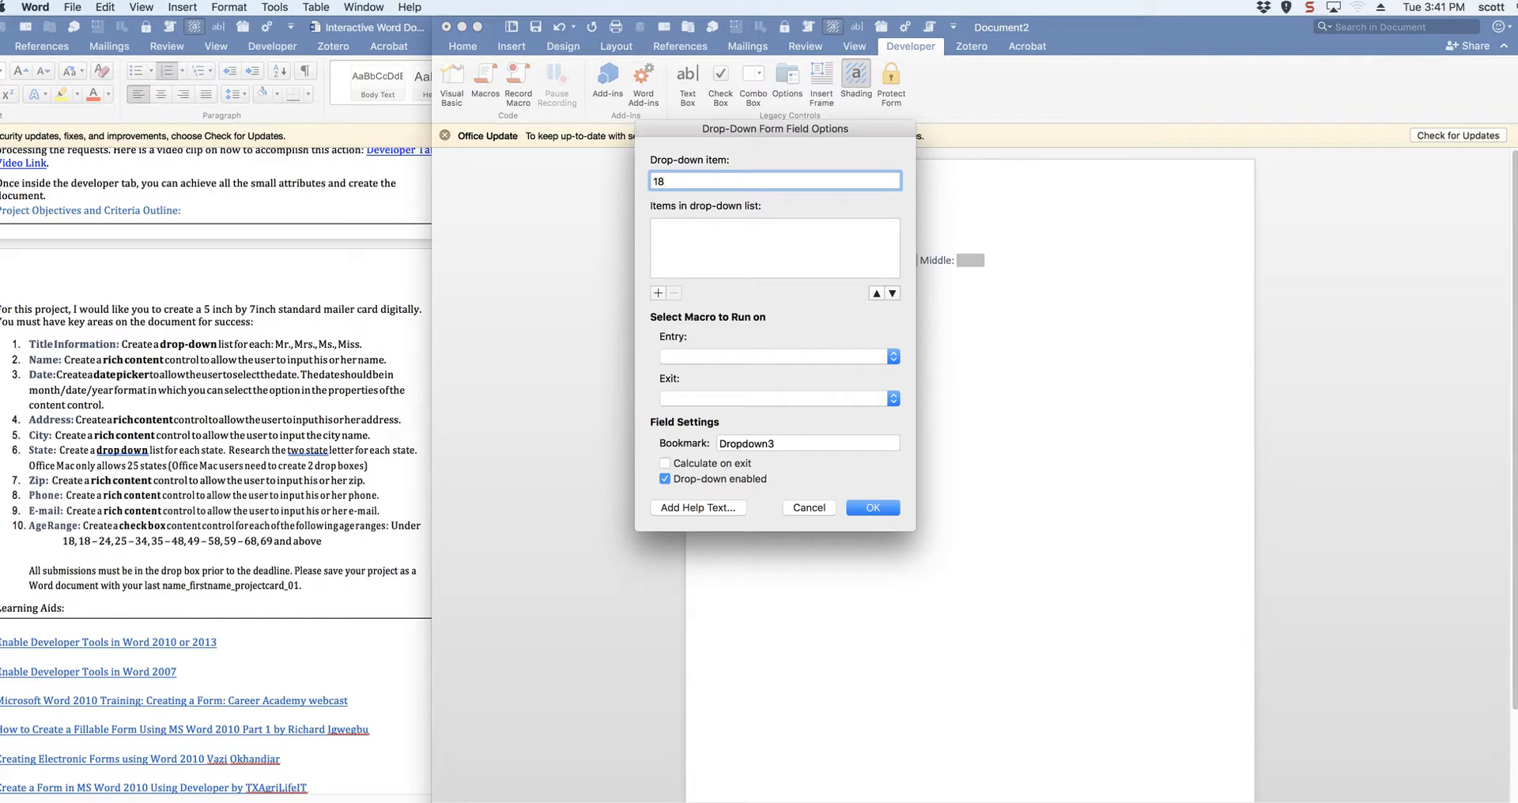
type("18 and under")
left_click(658, 294)
type("18-")
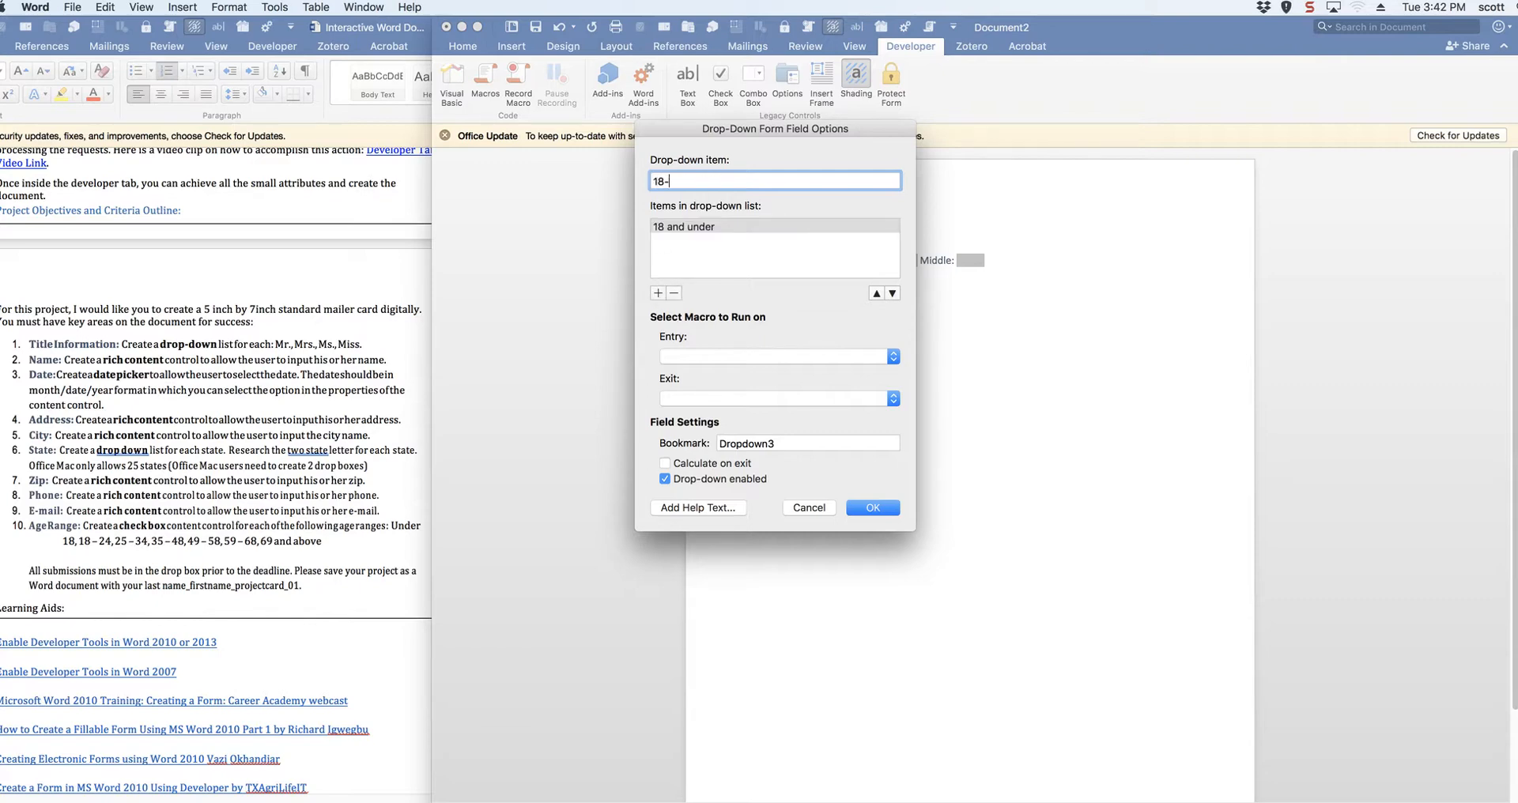
type("24")
left_click(658, 294)
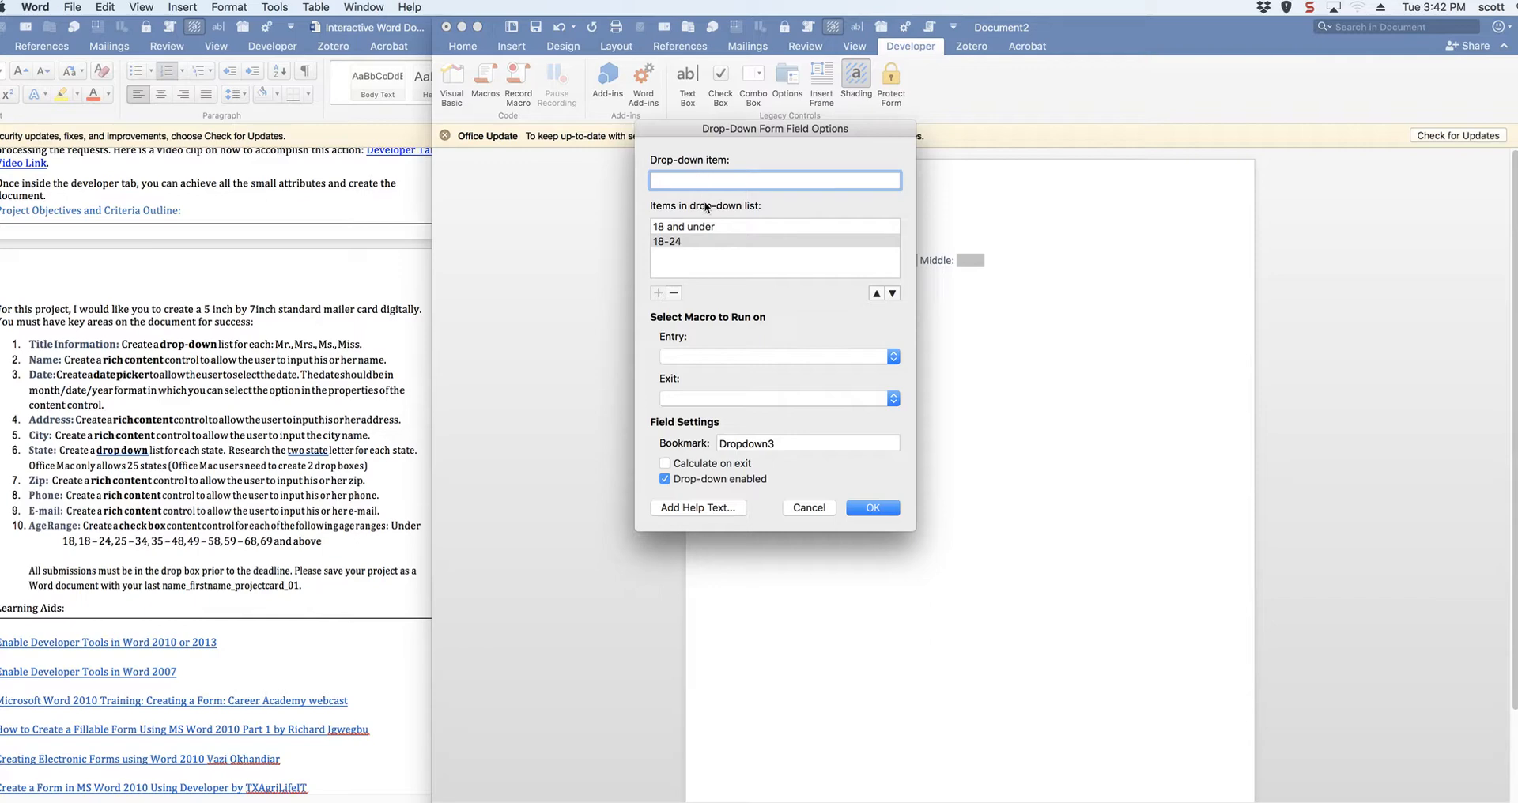
type("25-34")
left_click(658, 293)
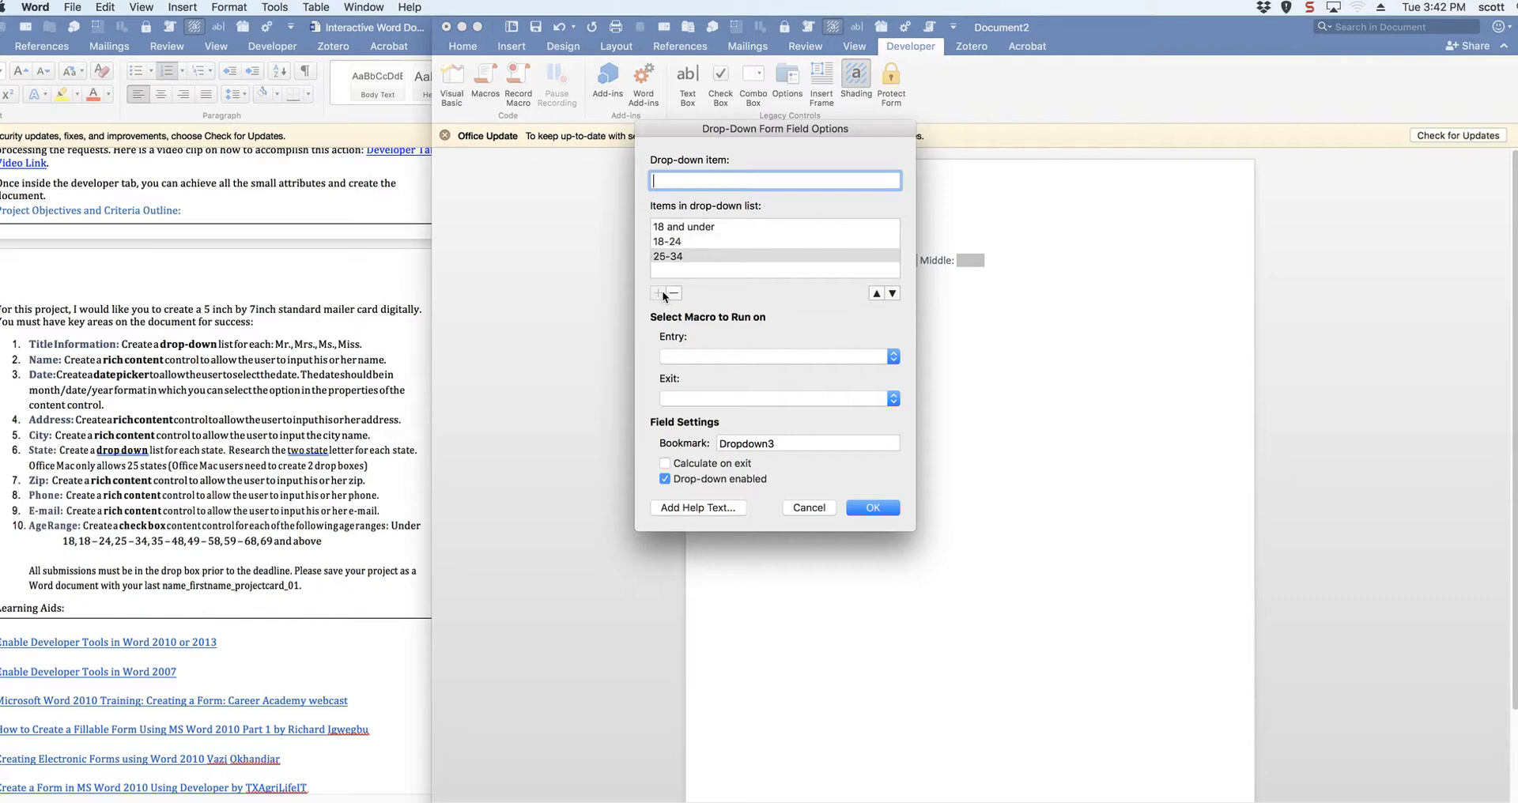
left_click(872, 508)
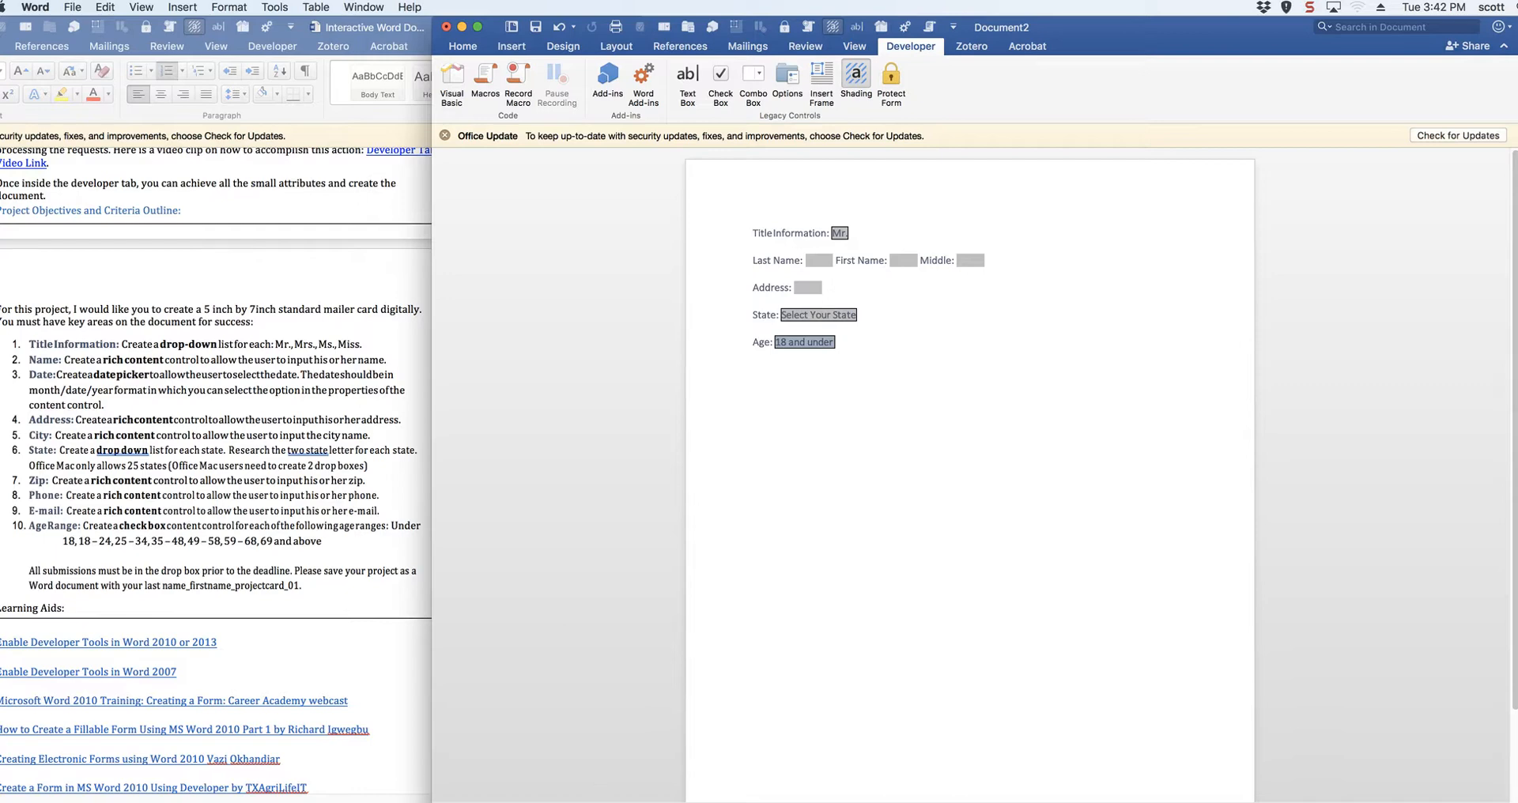
Step: Look at the blank 5 by 7 inch layout in Photoshop, and return to Word with all the form lines selected
left_click(582, 787)
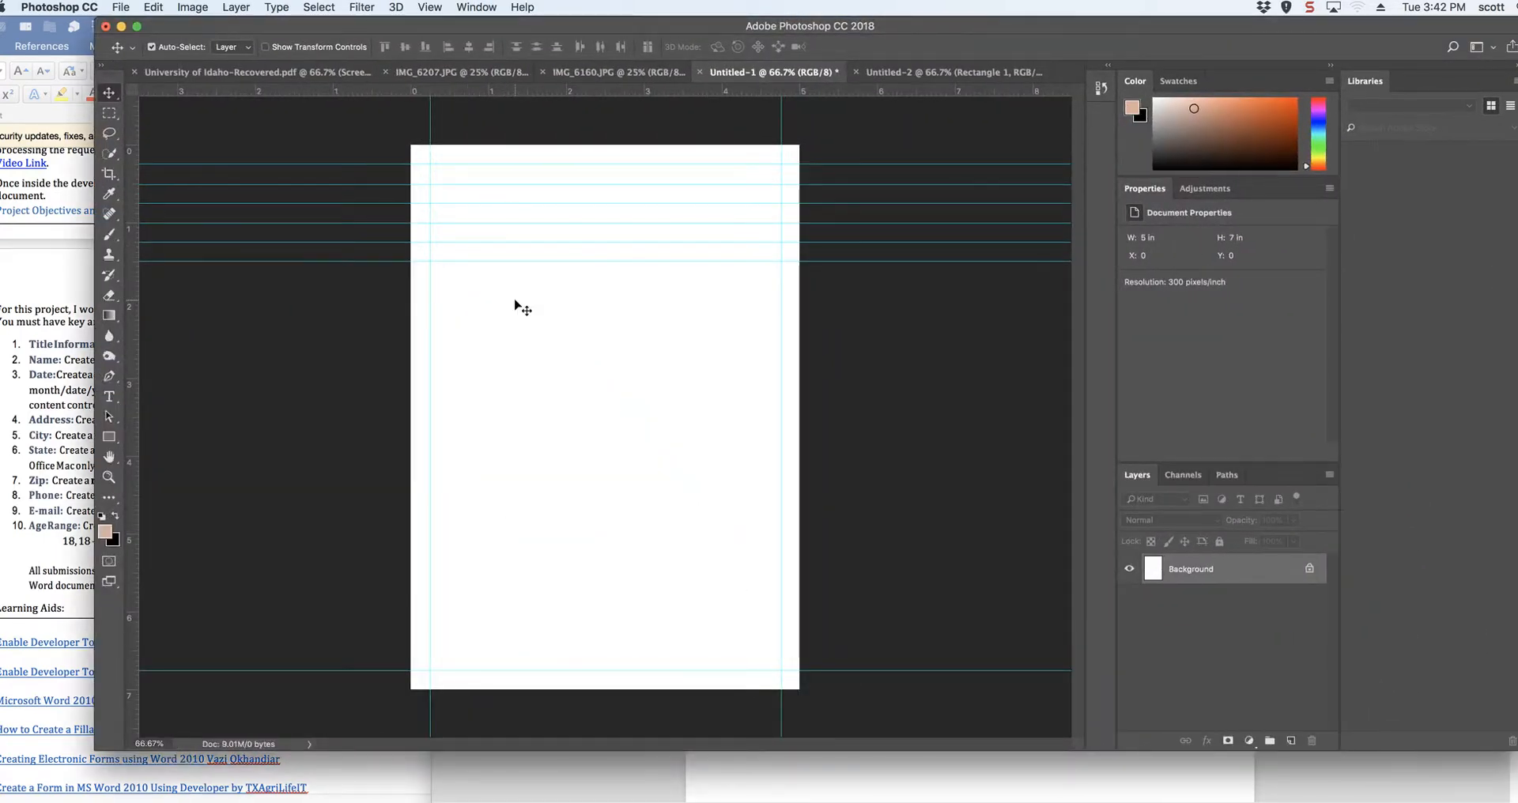
left_click(1118, 761)
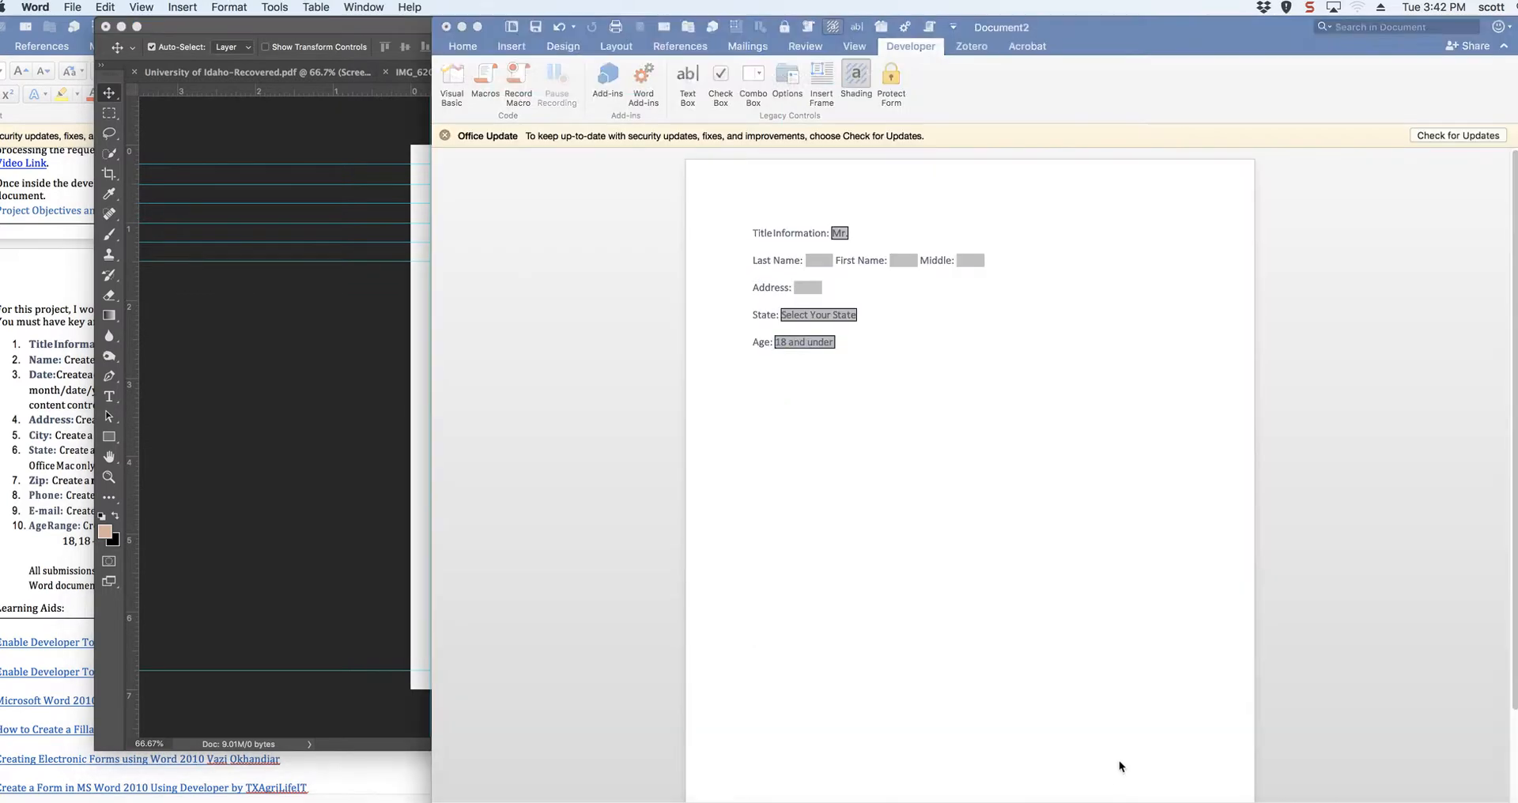
left_click_drag(845, 348, 752, 232)
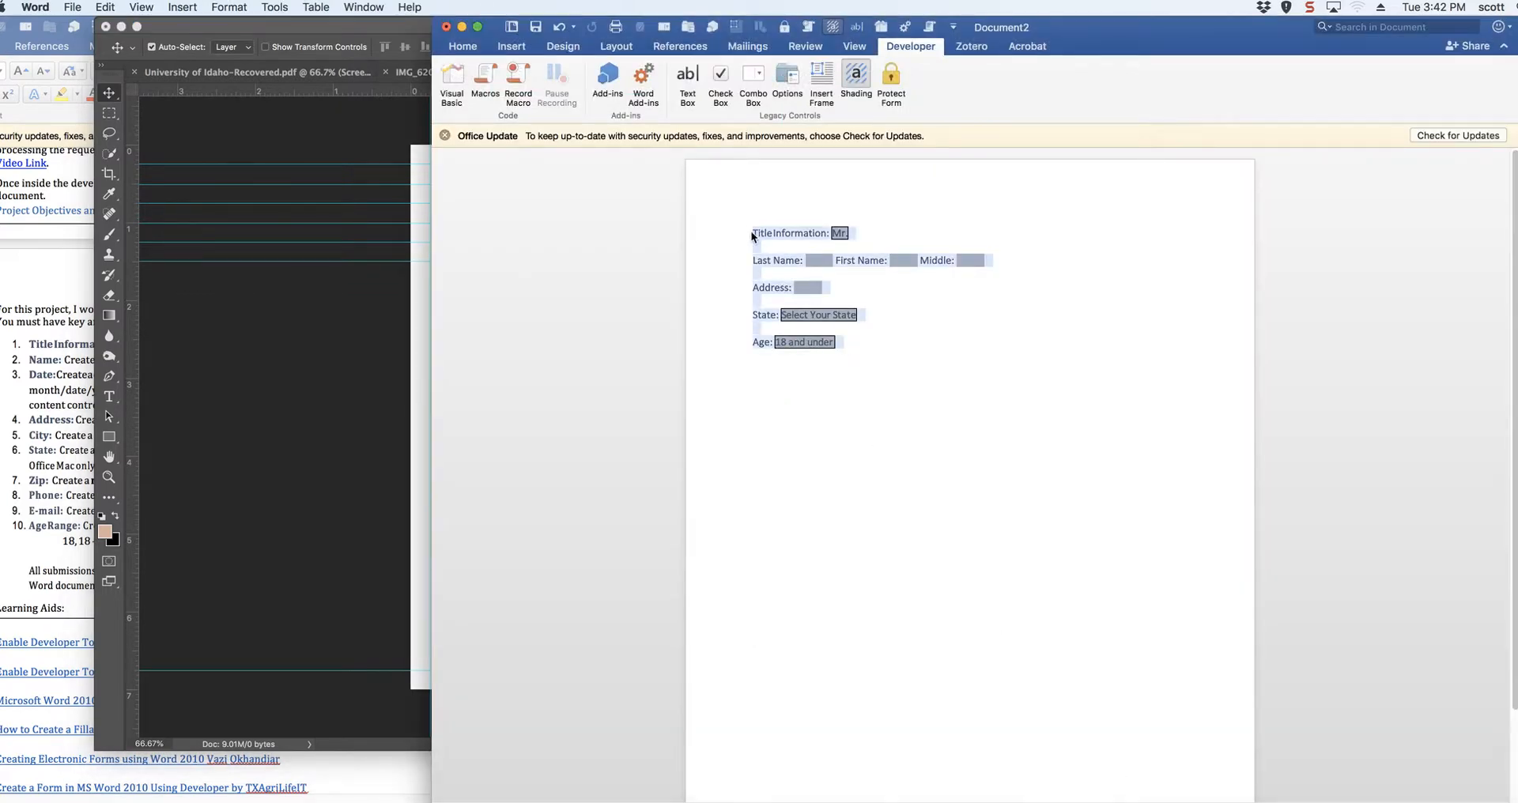
left_click(424, 373)
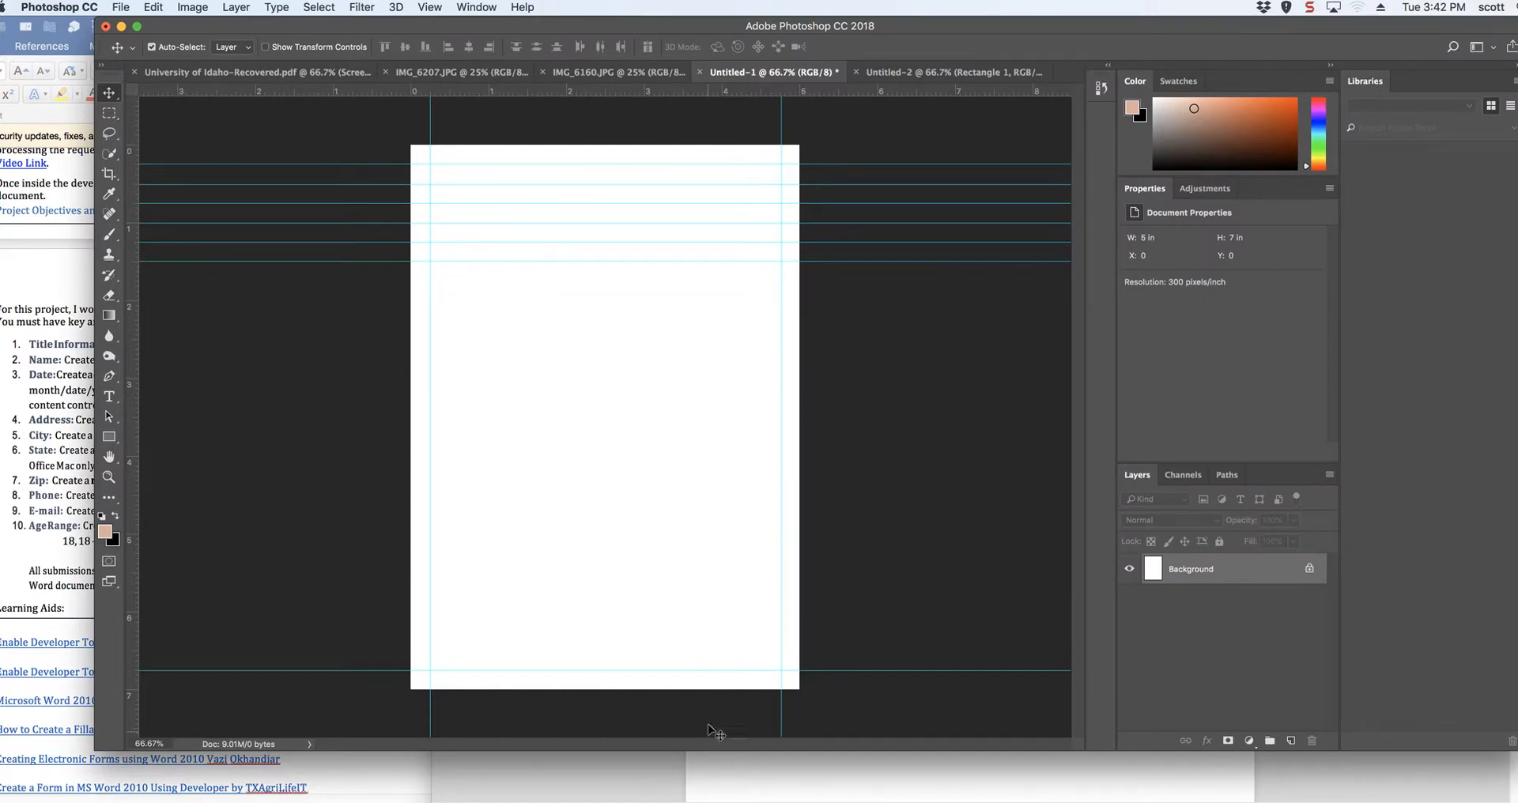
left_click(930, 789)
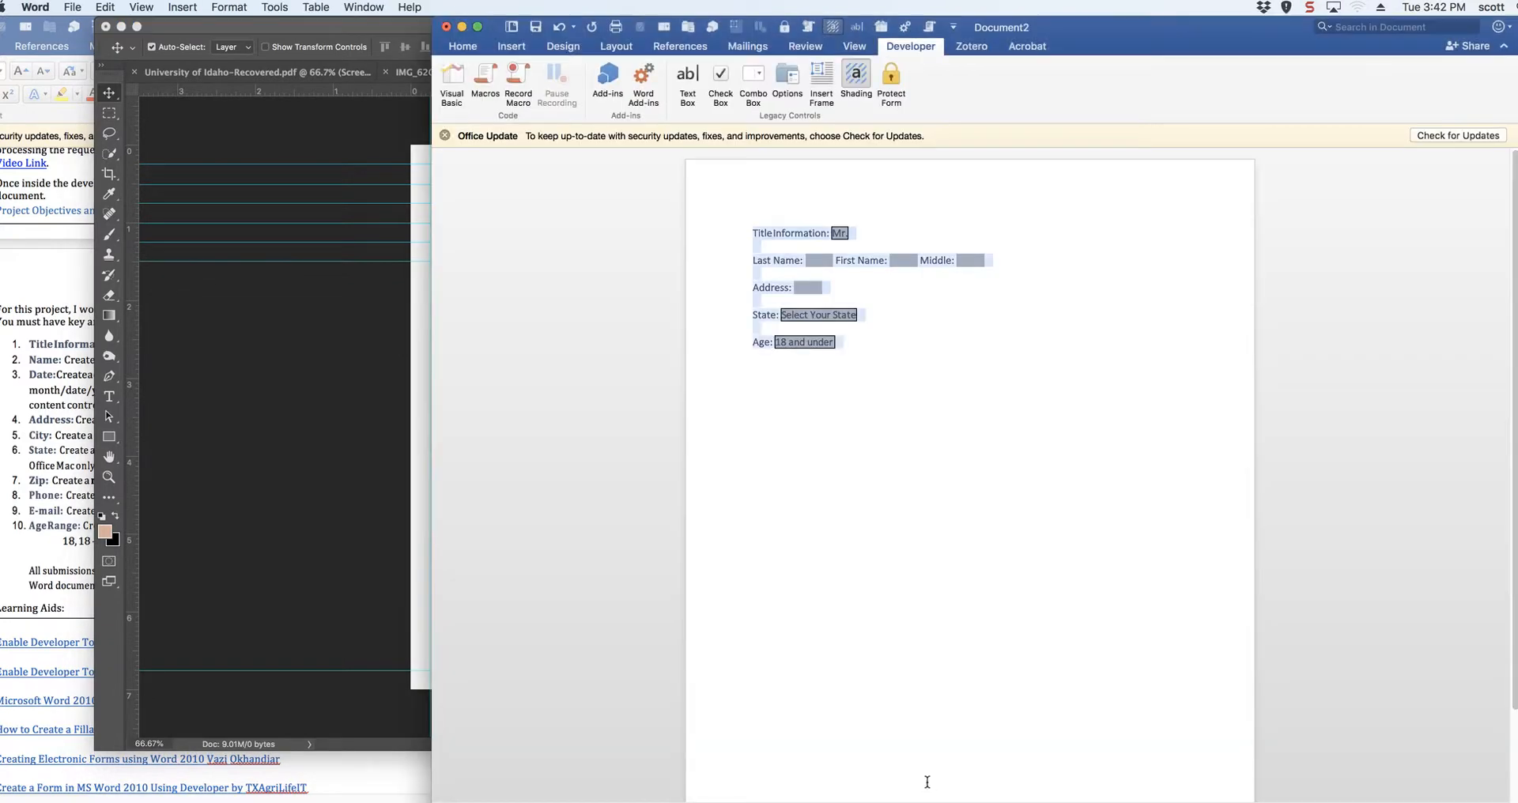